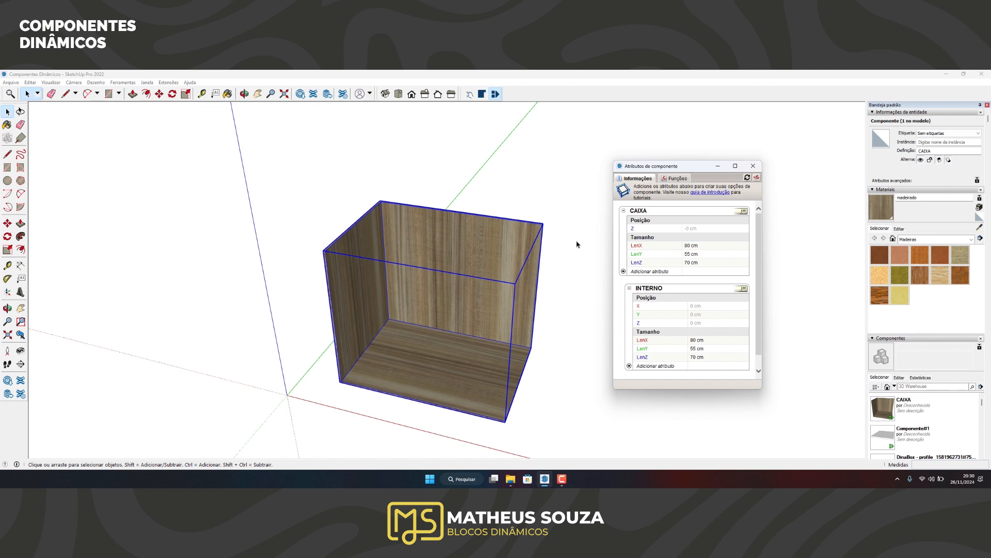
Step: Open the CAIXA component and the nested INTERNO component for editing, and show the component attributes of the bottom panel
{"action": "left_click", "coordinate": [753, 166]}
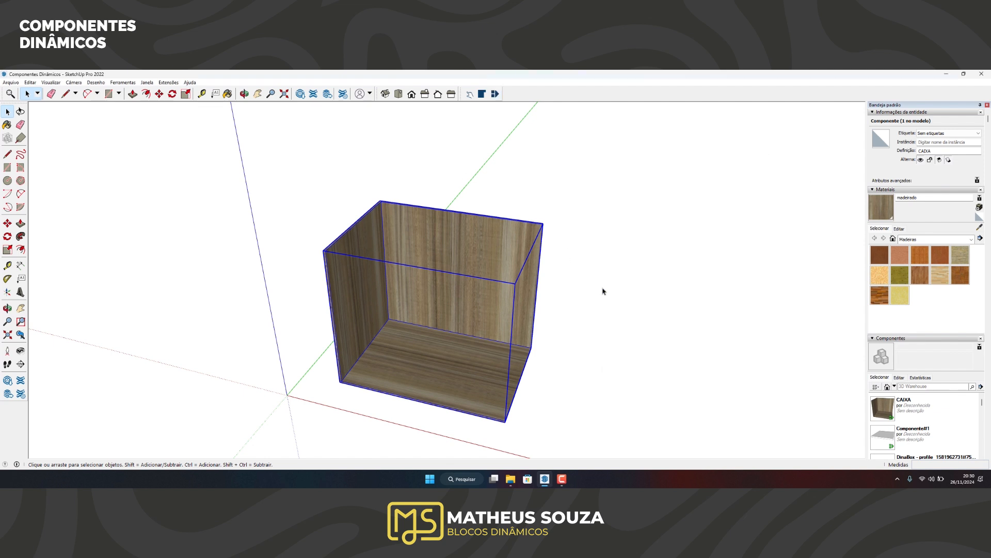
{"action": "double_click", "coordinate": [418, 282]}
{"action": "left_click", "coordinate": [418, 281]}
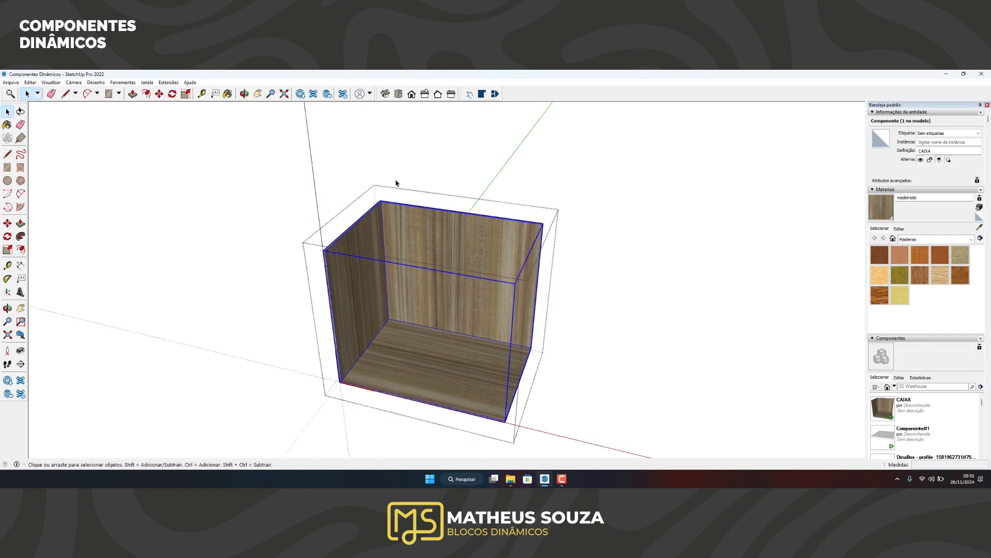
{"action": "double_click", "coordinate": [454, 266]}
{"action": "left_click", "coordinate": [454, 267]}
{"action": "left_click", "coordinate": [434, 379]}
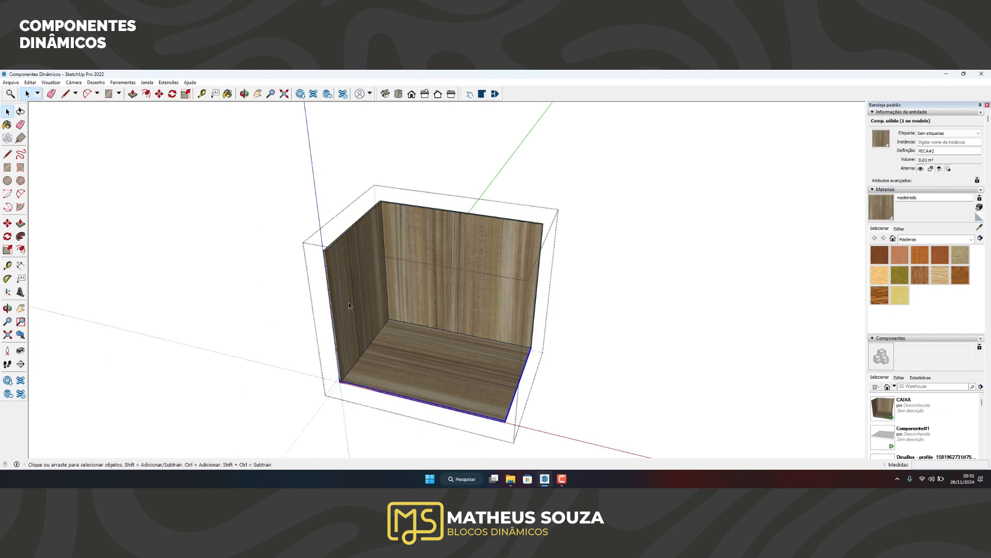
{"action": "left_click", "coordinate": [348, 302]}
{"action": "left_click", "coordinate": [447, 283]}
{"action": "left_click", "coordinate": [427, 351]}
{"action": "left_click", "coordinate": [495, 93]}
{"action": "left_click_drag", "start_coordinate": [653, 167], "coordinate": [637, 161]}
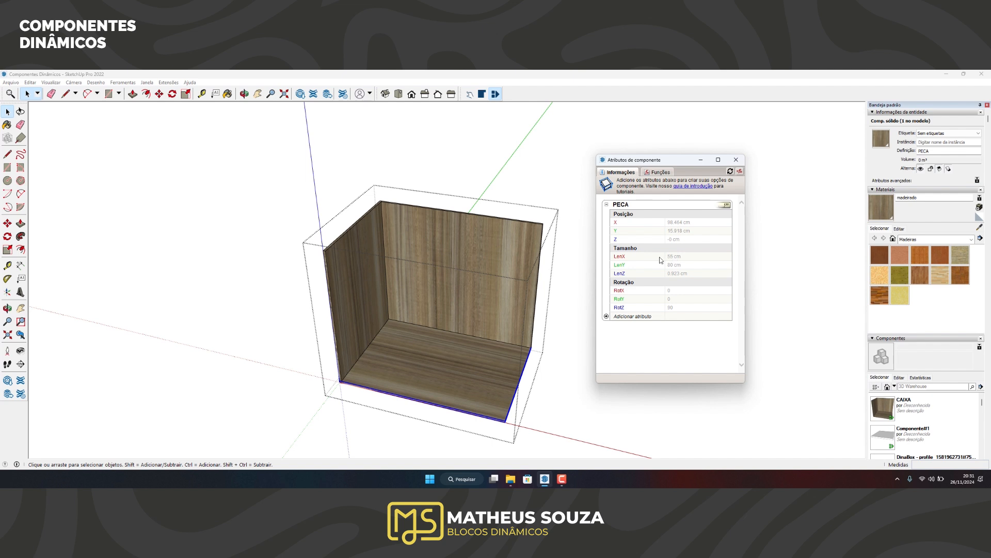
Step: Set the bottom panel's LenX attribute to the formula =parent!lenx
{"action": "scroll", "coordinate": [479, 361], "scroll_direction": "down", "scroll_amount": 2}
{"action": "scroll", "coordinate": [479, 362], "scroll_direction": "up", "scroll_amount": 4}
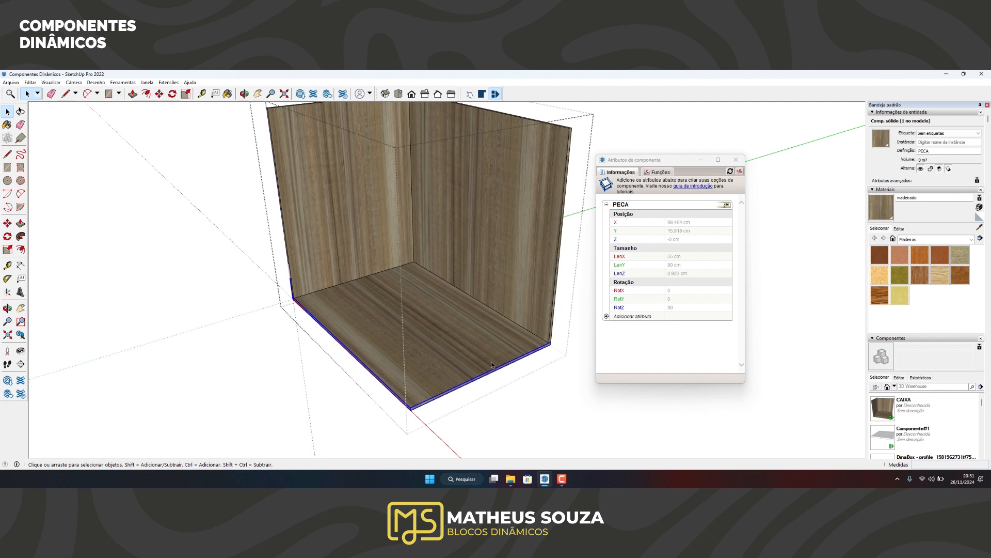
{"action": "scroll", "coordinate": [493, 353], "scroll_direction": "down", "scroll_amount": 3}
{"action": "scroll", "coordinate": [492, 354], "scroll_direction": "up", "scroll_amount": 3}
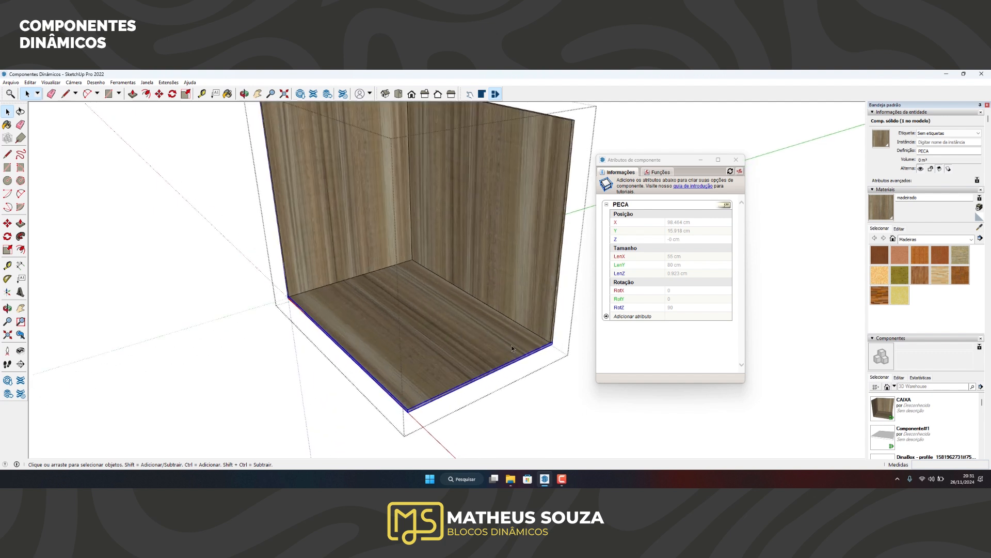
{"action": "left_click", "coordinate": [674, 256]}
{"action": "left_click", "coordinate": [676, 257]}
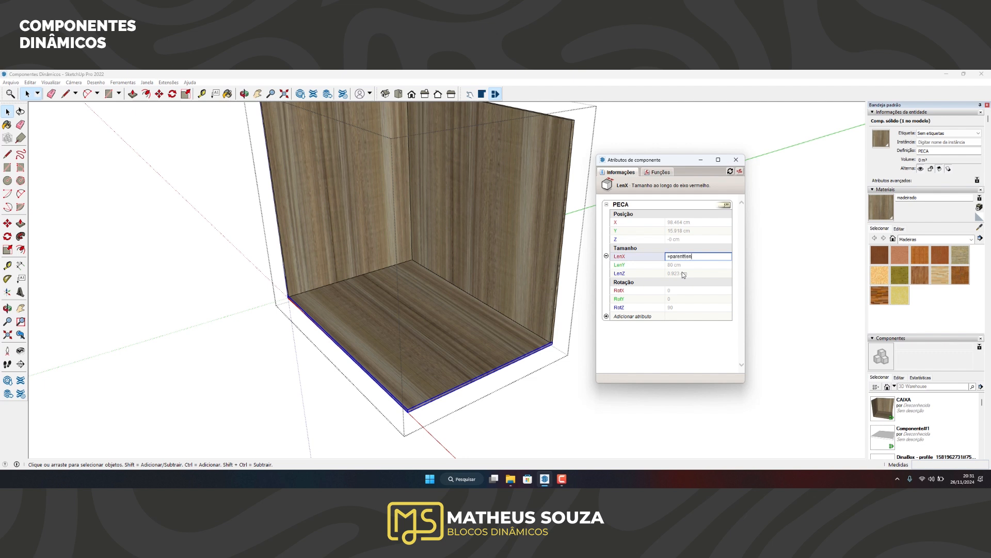
{"action": "type", "text": "=parent!lenx"}
{"action": "key", "text": "Return"}
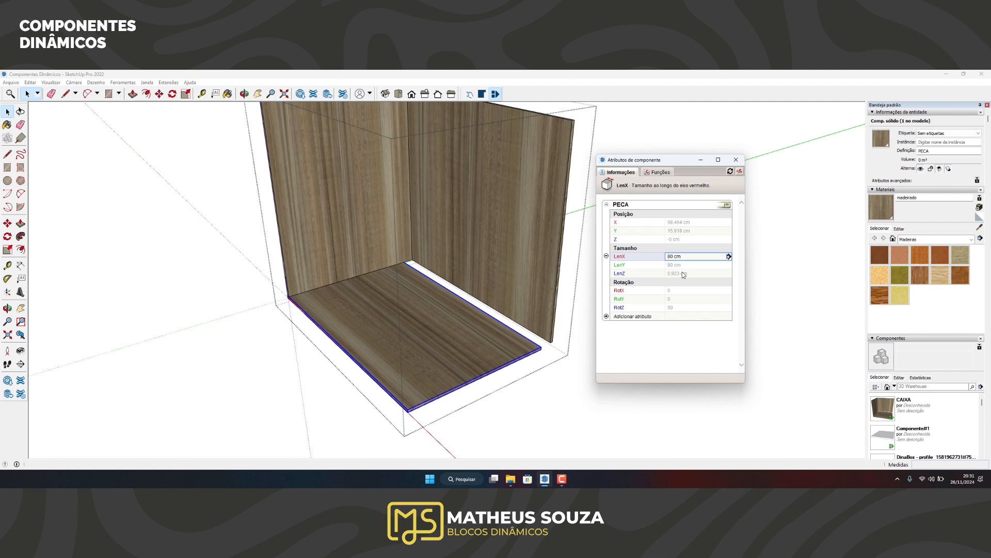
Step: Set the bottom panel's LenY attribute to the formula =parent!leny
{"action": "middle_click_drag", "start_coordinate": [465, 343], "coordinate": [679, 271]}
{"action": "left_click", "coordinate": [680, 265]}
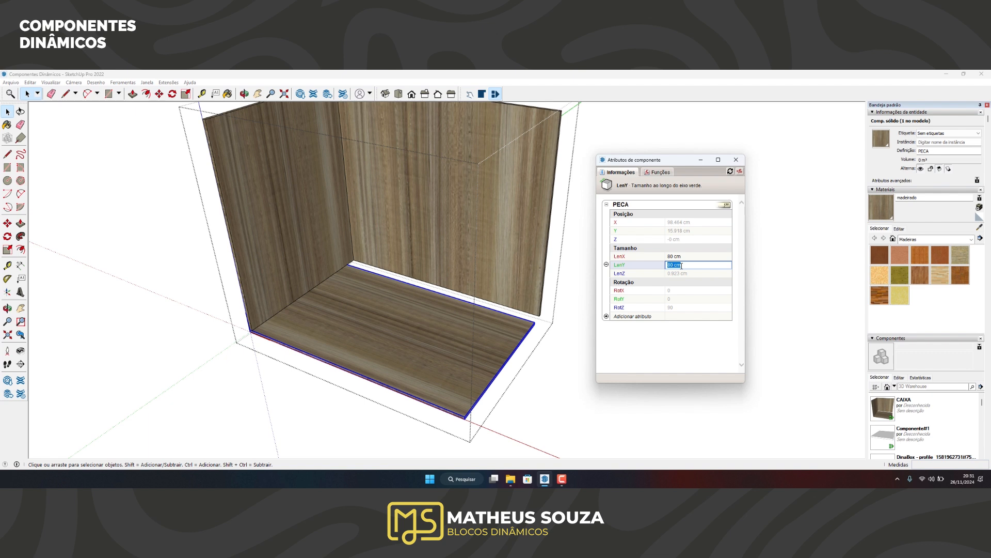
{"action": "type", "text": "=len"}
{"action": "key", "text": "ctrl+a"}
{"action": "type", "text": "=parent!leny"}
{"action": "key", "text": "Return"}
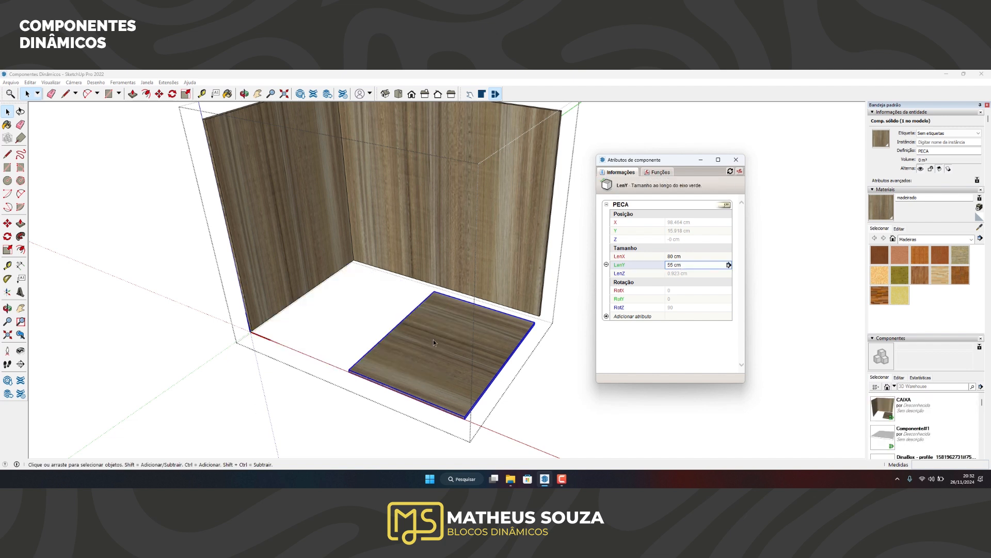
{"action": "middle_click_drag", "start_coordinate": [417, 361], "coordinate": [470, 362]}
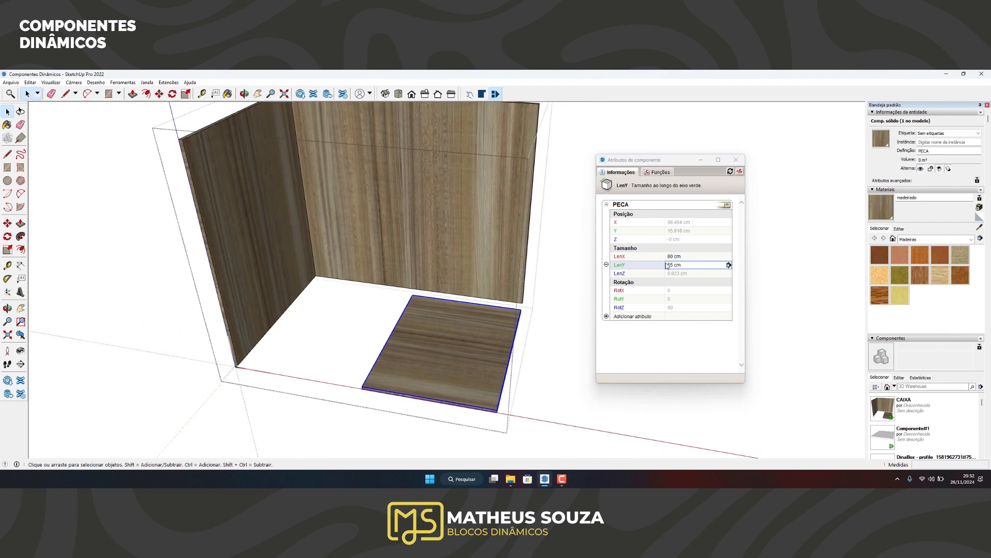
Step: Close the attributes window, exit the CAIXA component, and re-enter CAIXA and the nested INTERNO component to select the bottom panel again
{"action": "left_click", "coordinate": [632, 257]}
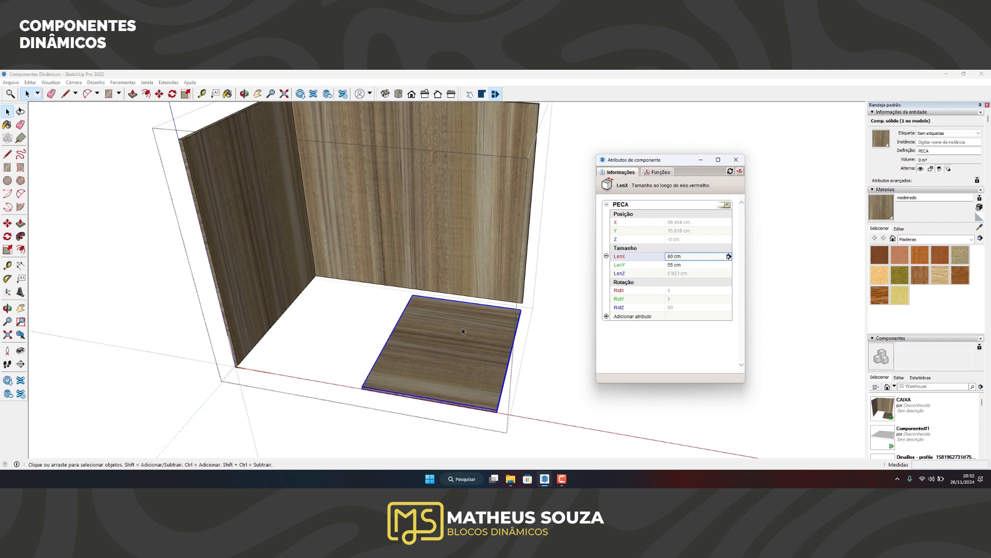
{"action": "scroll", "coordinate": [288, 336], "scroll_direction": "down", "scroll_amount": 2}
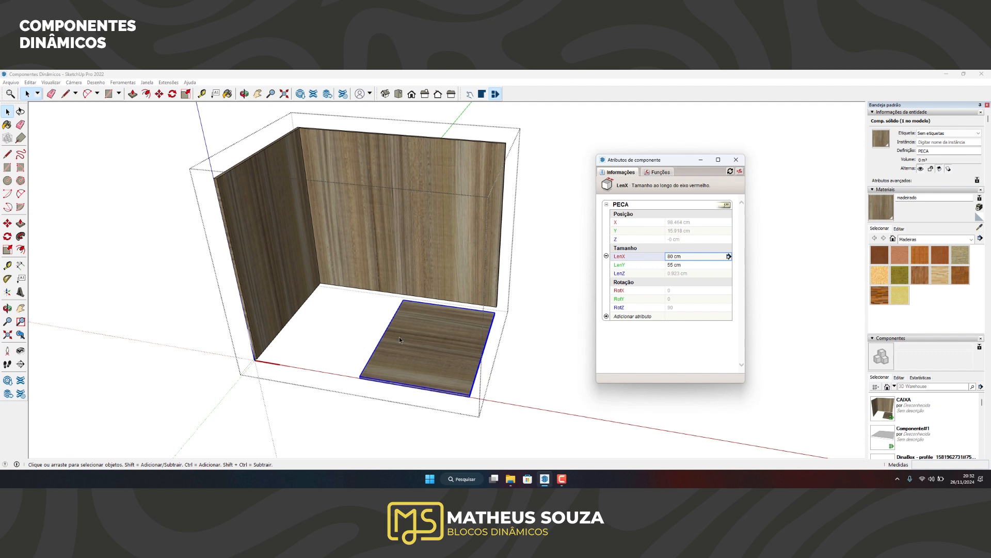
{"action": "left_click", "coordinate": [735, 160]}
{"action": "left_click", "coordinate": [562, 246]}
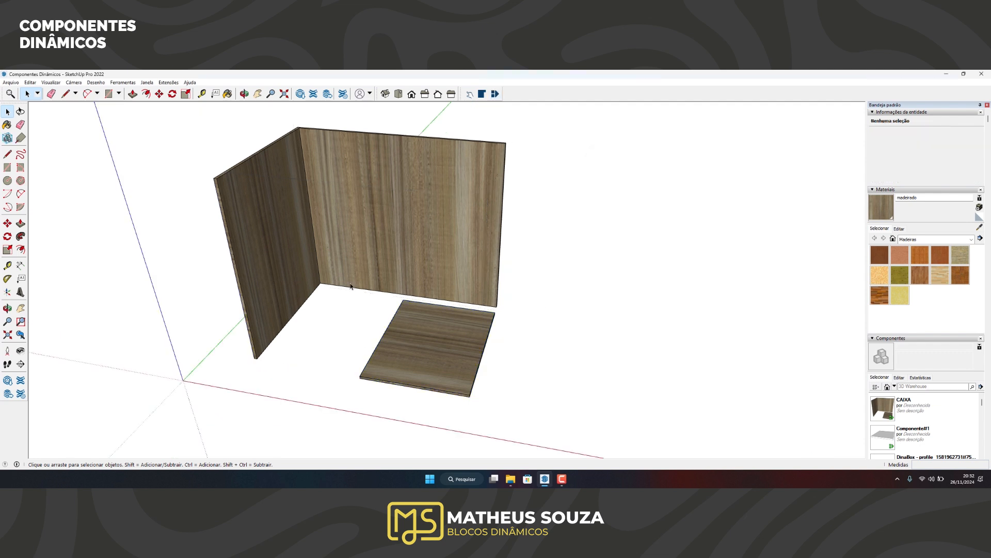
{"action": "double_click", "coordinate": [432, 348]}
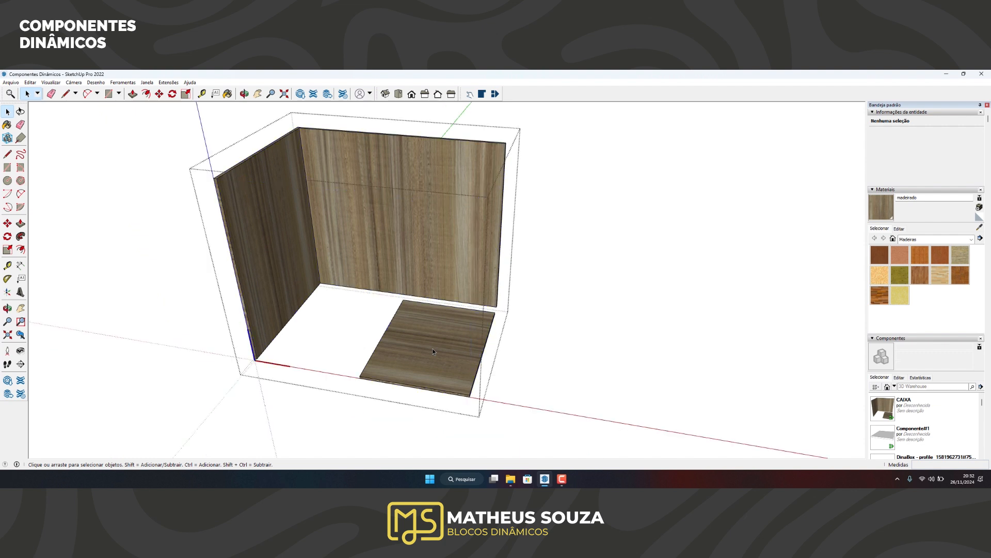
{"action": "left_click", "coordinate": [432, 348]}
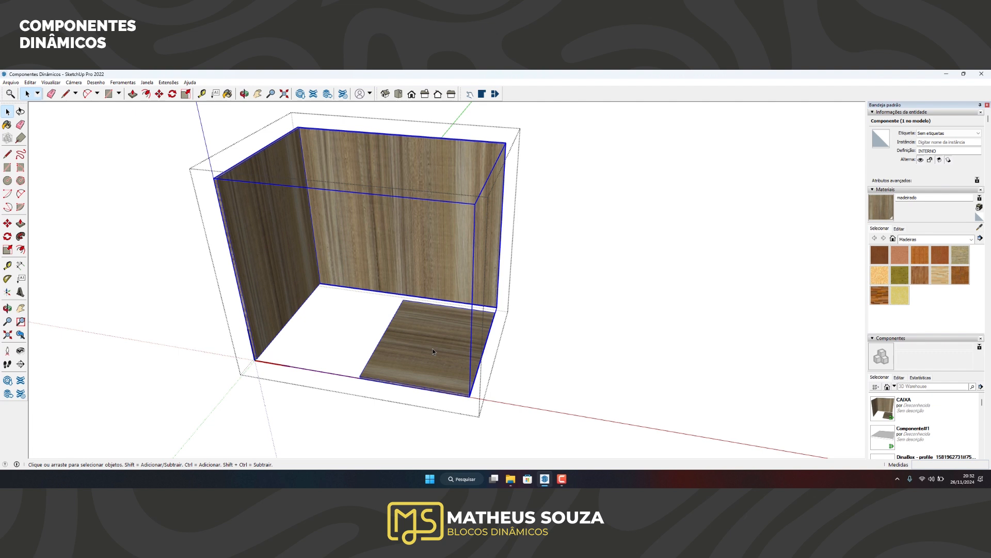
{"action": "double_click", "coordinate": [432, 348]}
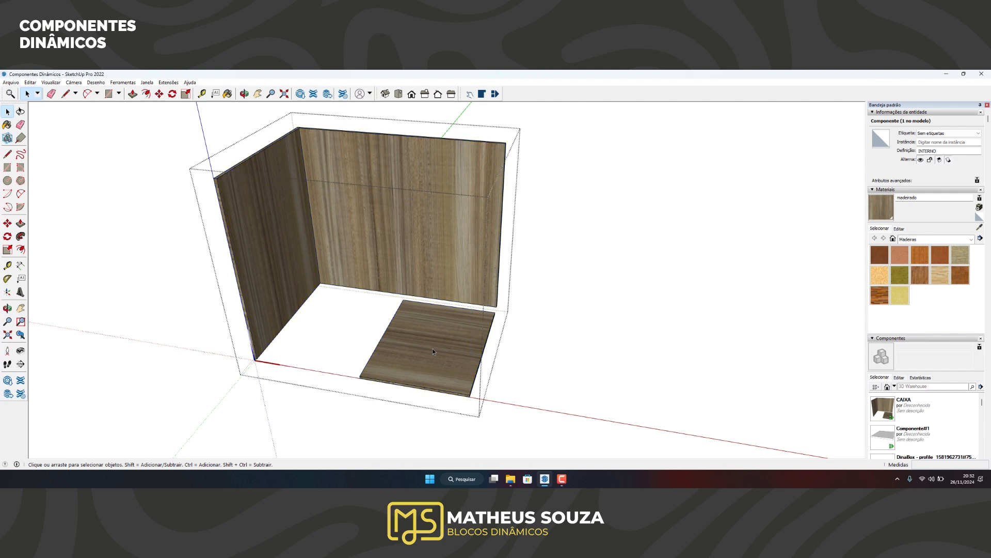
{"action": "left_click", "coordinate": [432, 348]}
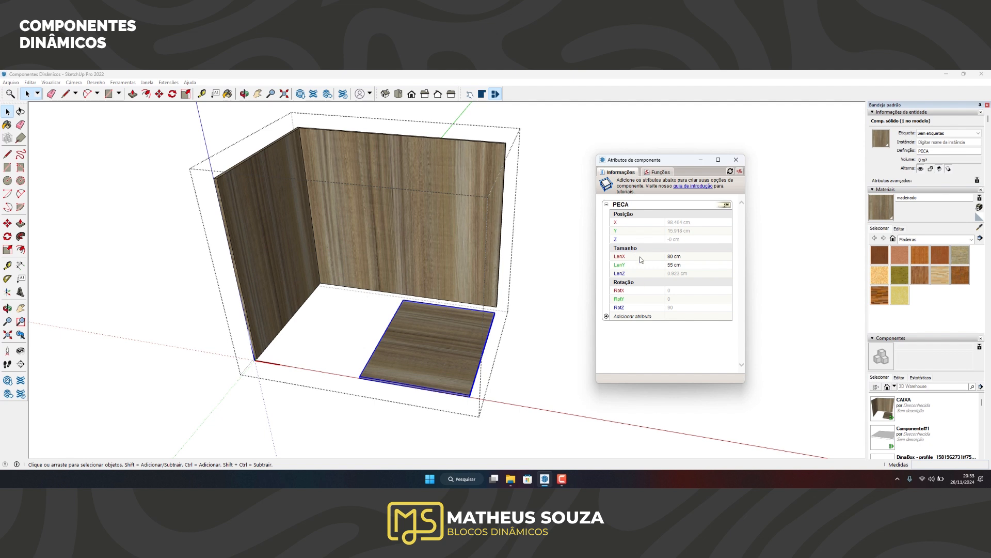
Step: Change the bottom panel's LenX formula to =parent!leny so it follows the parent's depth
{"action": "left_click", "coordinate": [621, 257]}
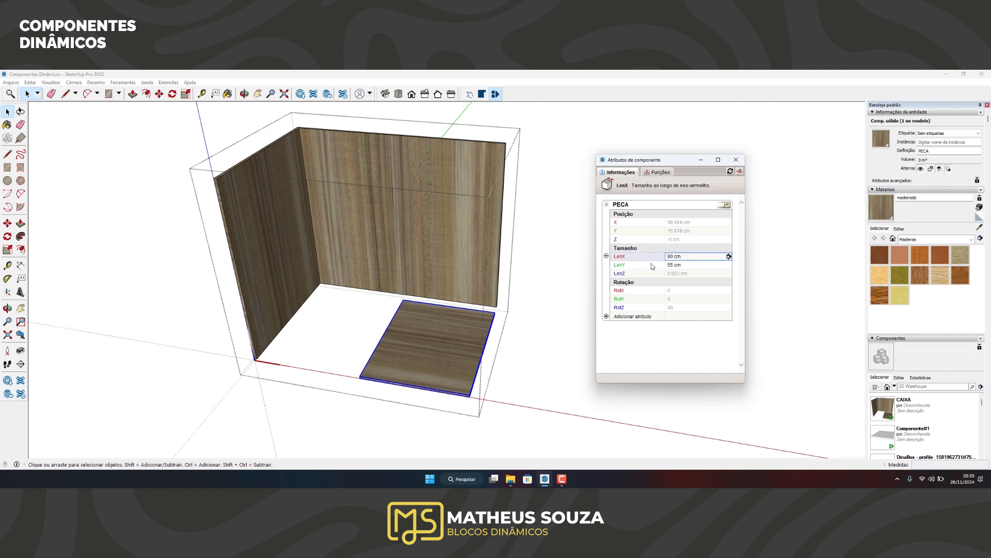
{"action": "left_click", "coordinate": [694, 256]}
{"action": "left_click", "coordinate": [699, 258]}
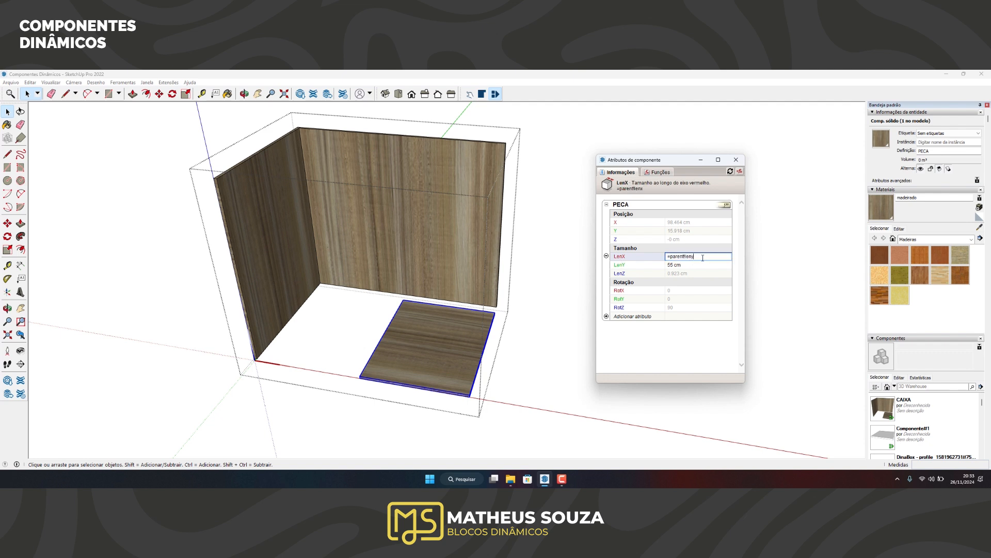
{"action": "type", "text": "y"}
{"action": "key", "text": "Return"}
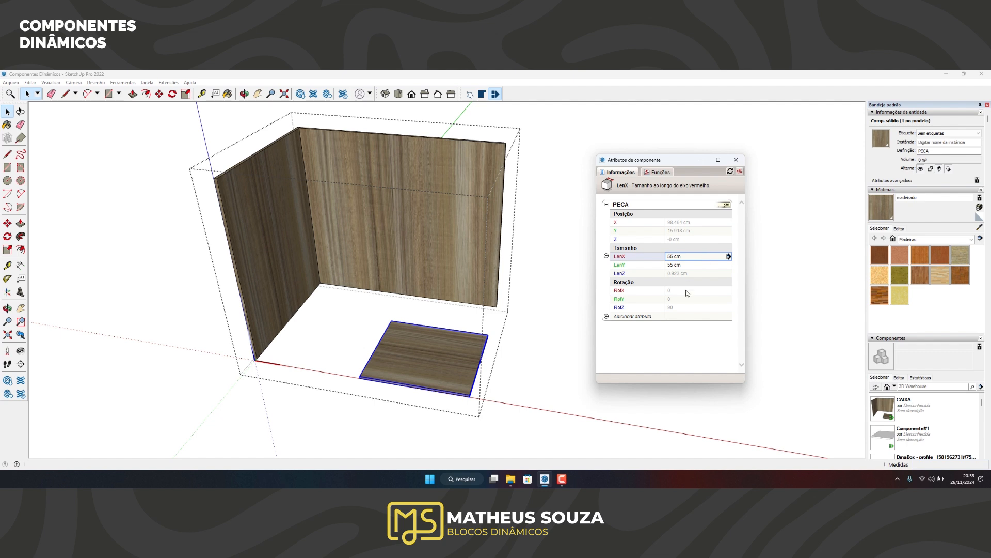
Step: Link the bottom panel's LenY to the parent's LenX and set its LenZ thickness to 1.5 cm
{"action": "left_click", "coordinate": [672, 266]}
{"action": "double_click", "coordinate": [672, 268]}
{"action": "left_click", "coordinate": [697, 266]}
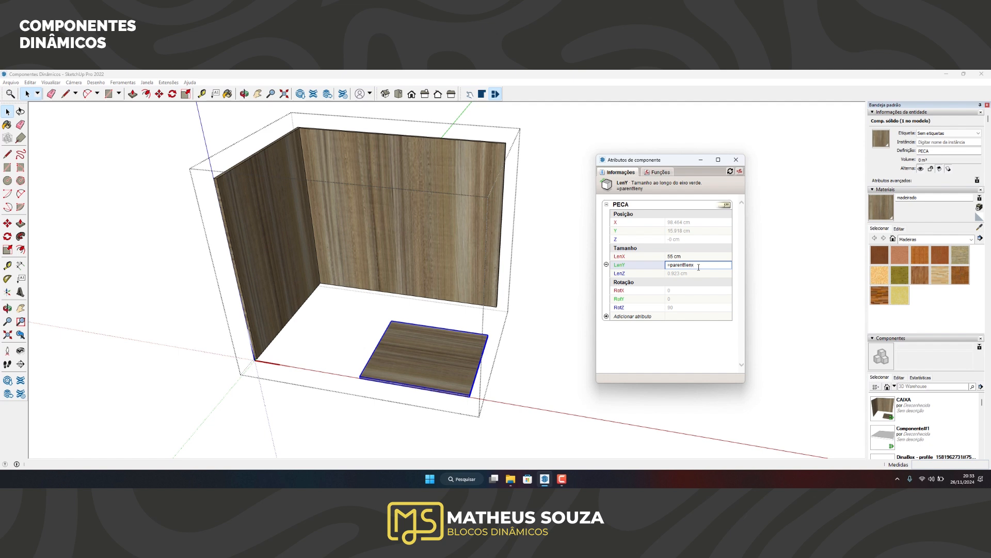
{"action": "left_click", "coordinate": [682, 274]}
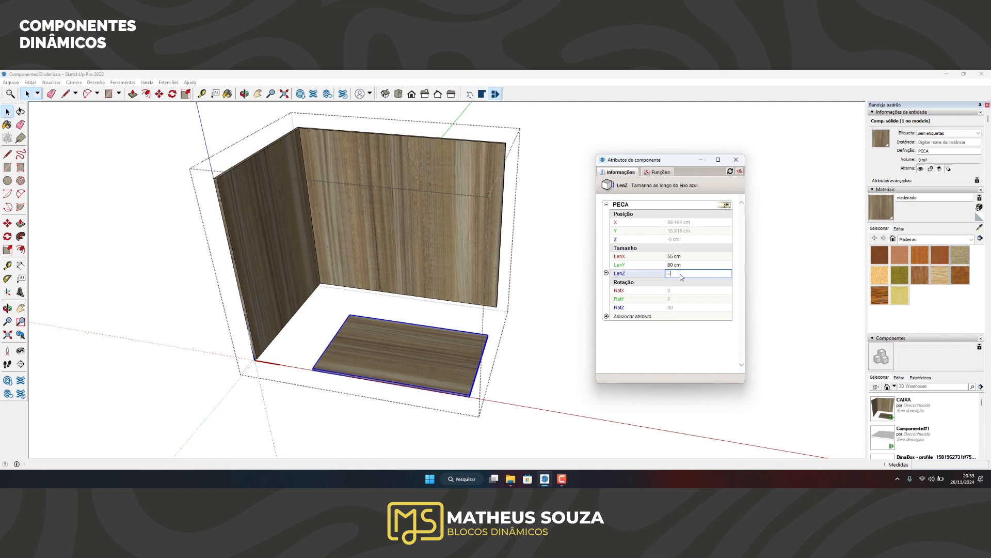
{"action": "key", "text": "Return"}
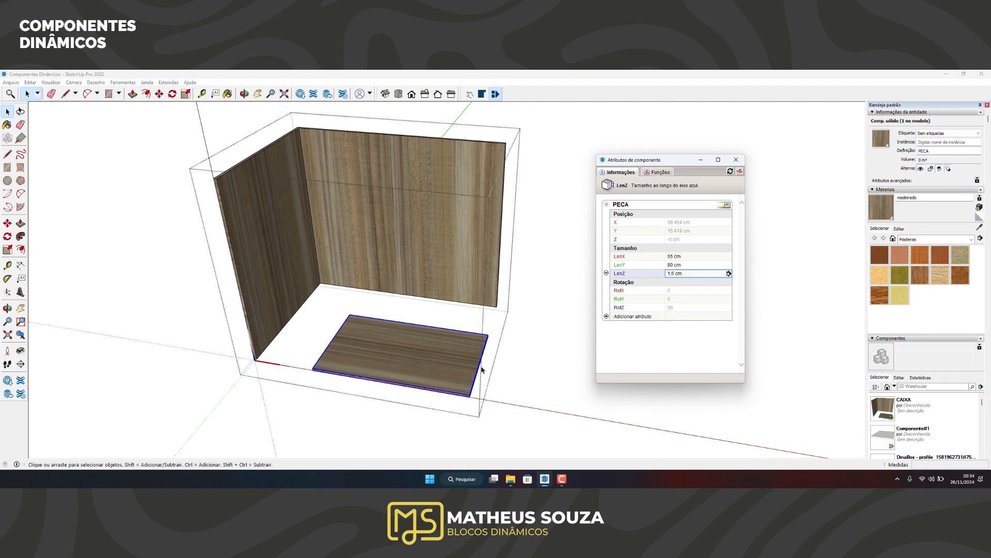
Step: Try rotating the bottom panel about its green axis with the Move tool, and undo the rotation
{"action": "middle_click_drag", "start_coordinate": [343, 331], "coordinate": [486, 399]}
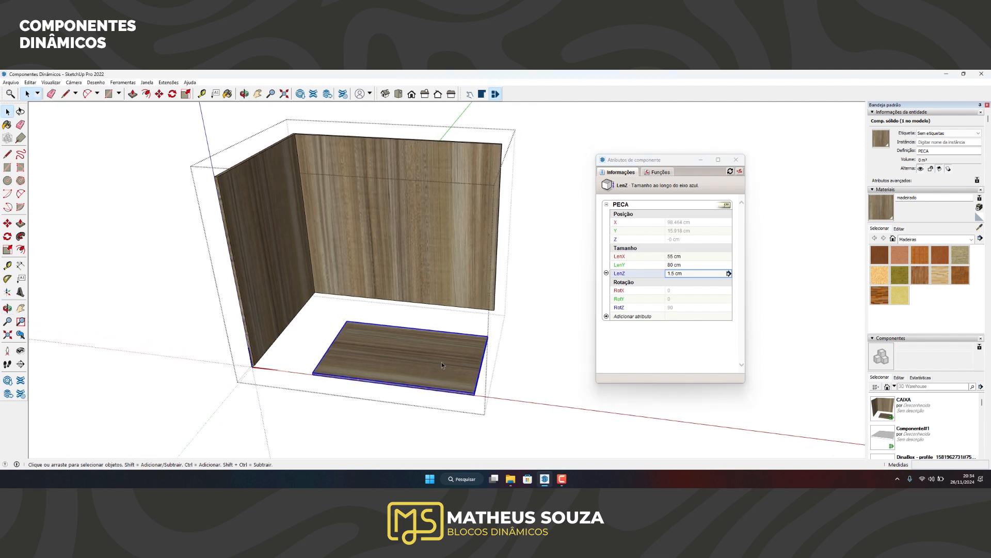
{"action": "key", "text": "m"}
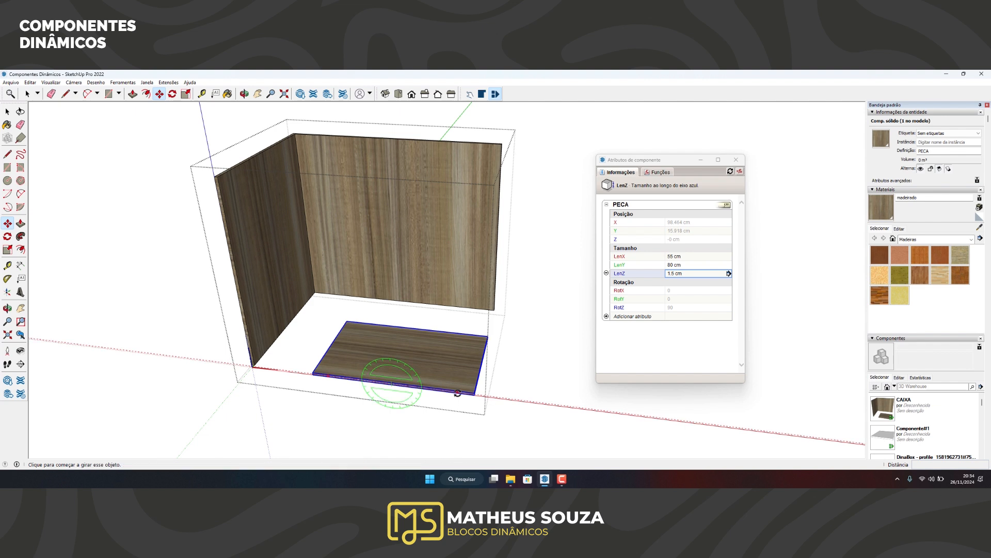
{"action": "left_click", "coordinate": [408, 386]}
{"action": "left_click", "coordinate": [394, 362]}
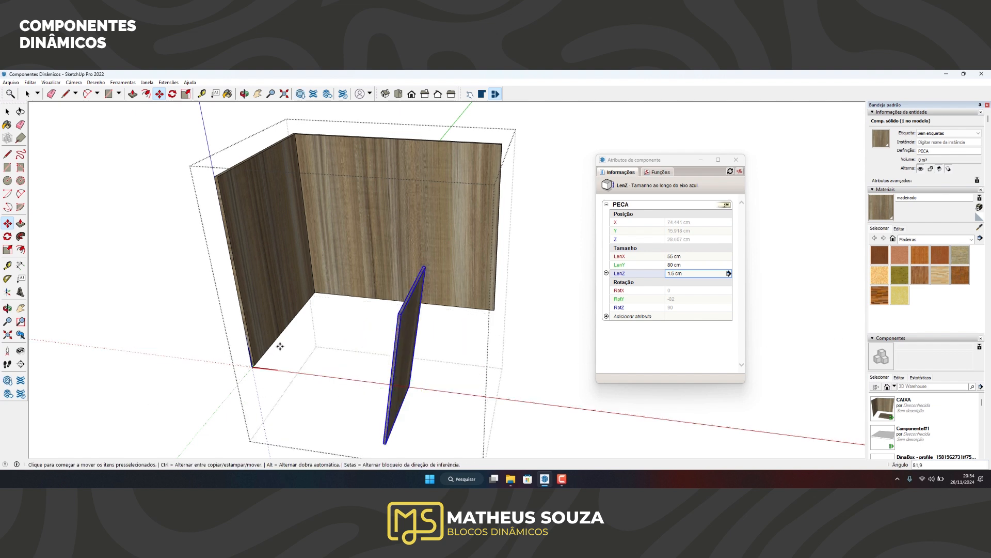
{"action": "key", "text": "space"}
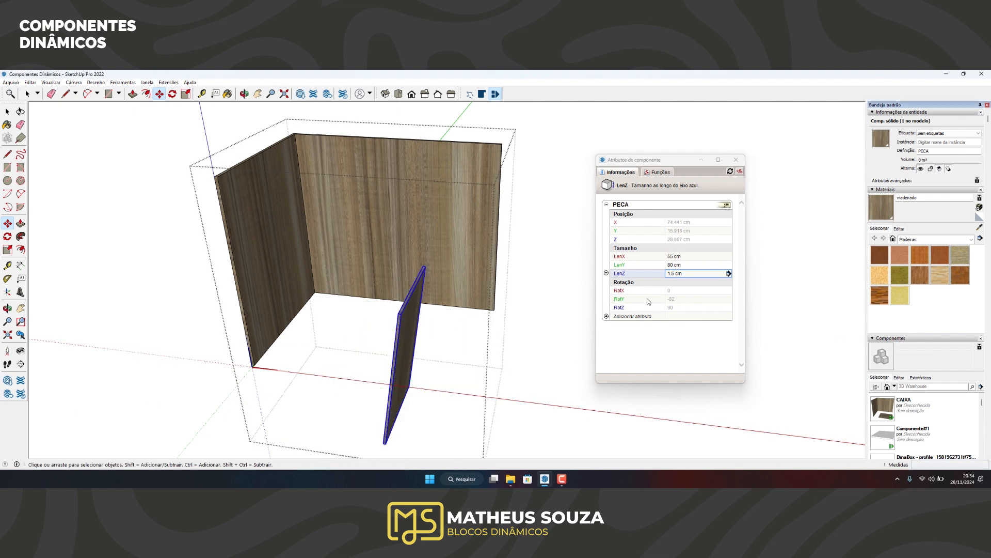
{"action": "key", "text": "ctrl+z"}
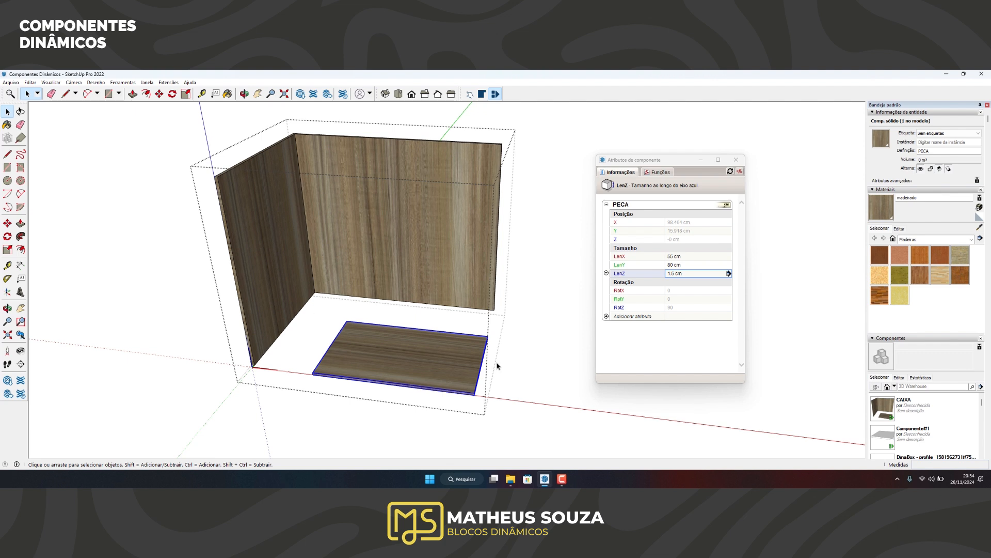
Step: Fix the bottom panel's rotation attributes with RotX at 0, RotY at 0 and RotZ at 90
{"action": "left_click", "coordinate": [676, 291]}
{"action": "type", "text": "="}
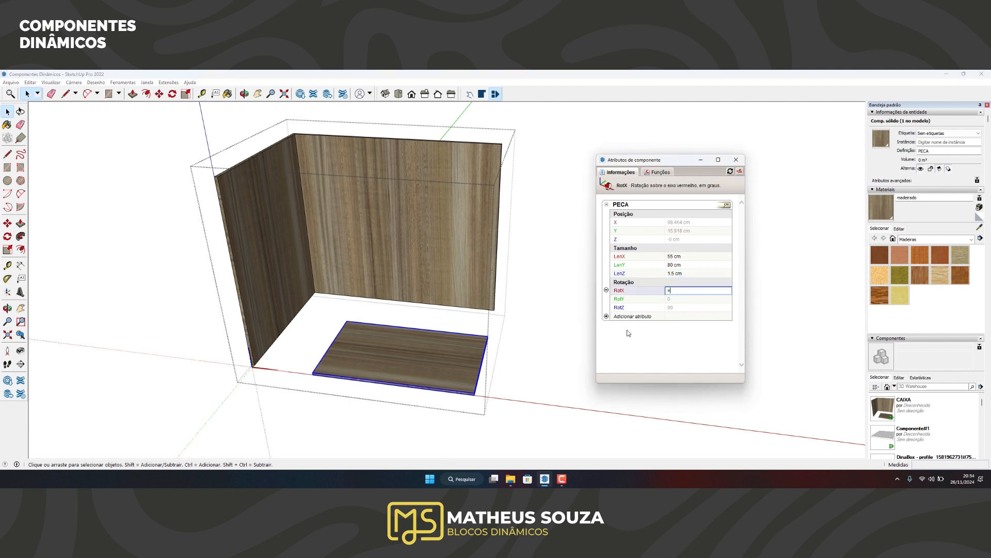
{"action": "type", "text": "0"}
{"action": "key", "text": "Return"}
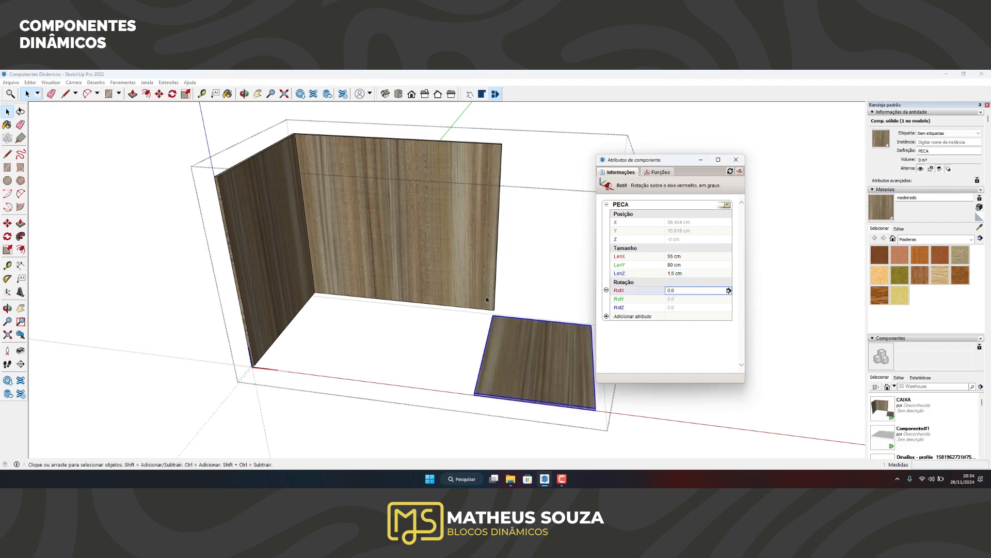
{"action": "scroll", "coordinate": [355, 303], "scroll_direction": "down", "scroll_amount": 1}
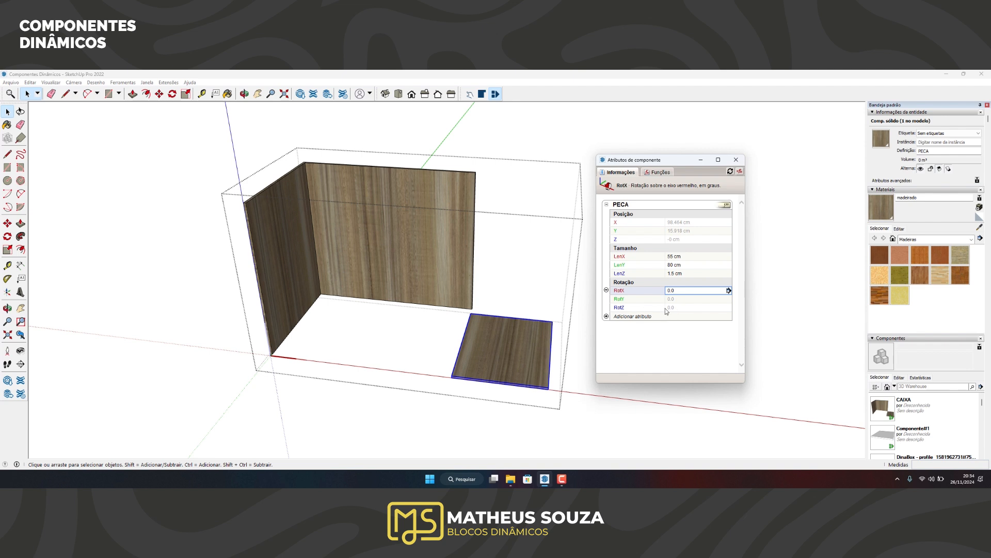
{"action": "type", "text": "="}
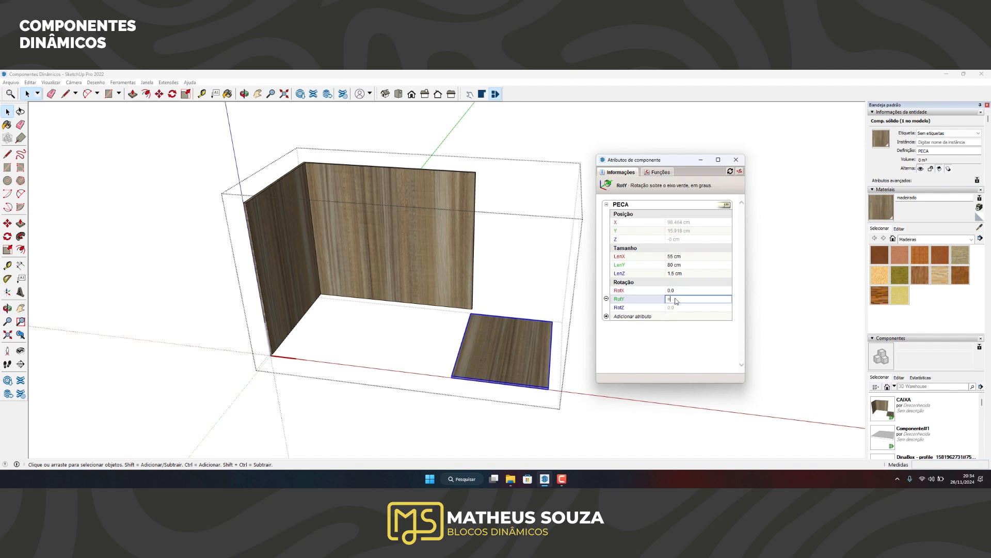
{"action": "key", "text": "Tab"}
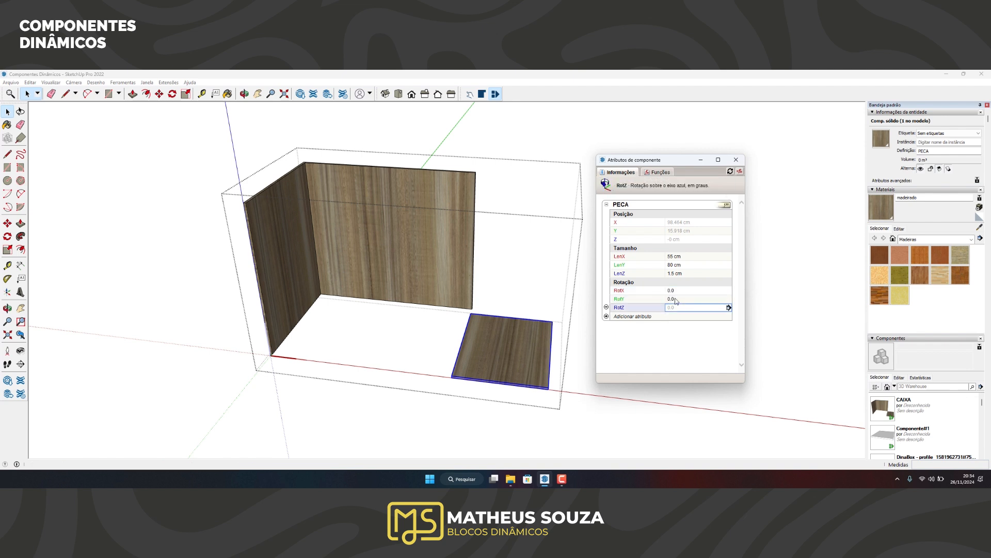
{"action": "type", "text": "=90"}
{"action": "key", "text": "Return"}
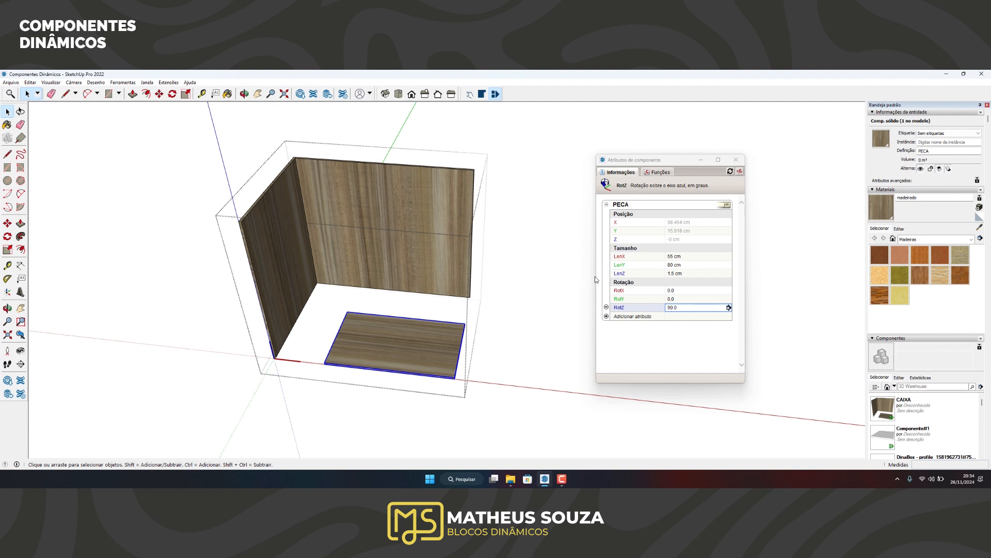
Step: Set the bottom panel's X position to 0
{"action": "middle_click_drag", "start_coordinate": [338, 377], "coordinate": [245, 338]}
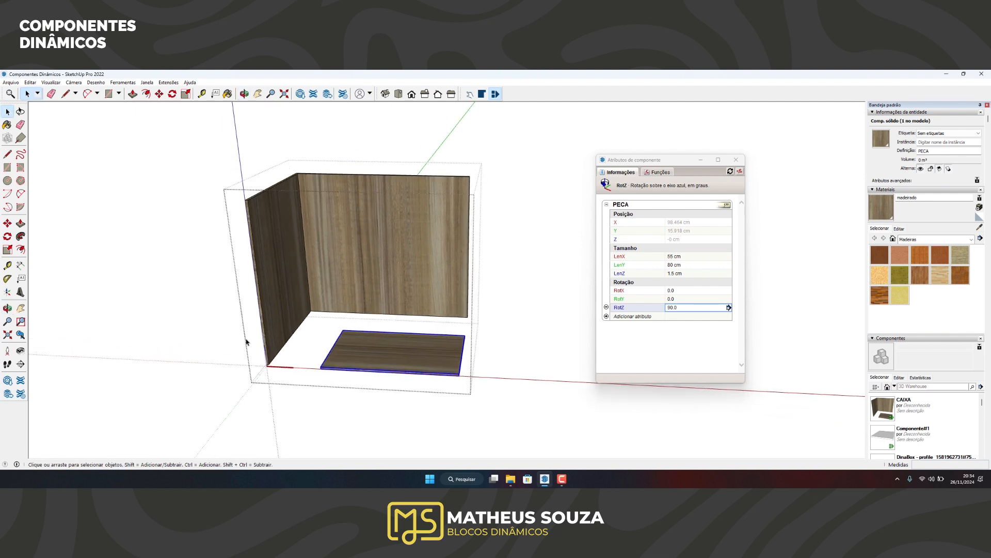
{"action": "left_click", "coordinate": [675, 223]}
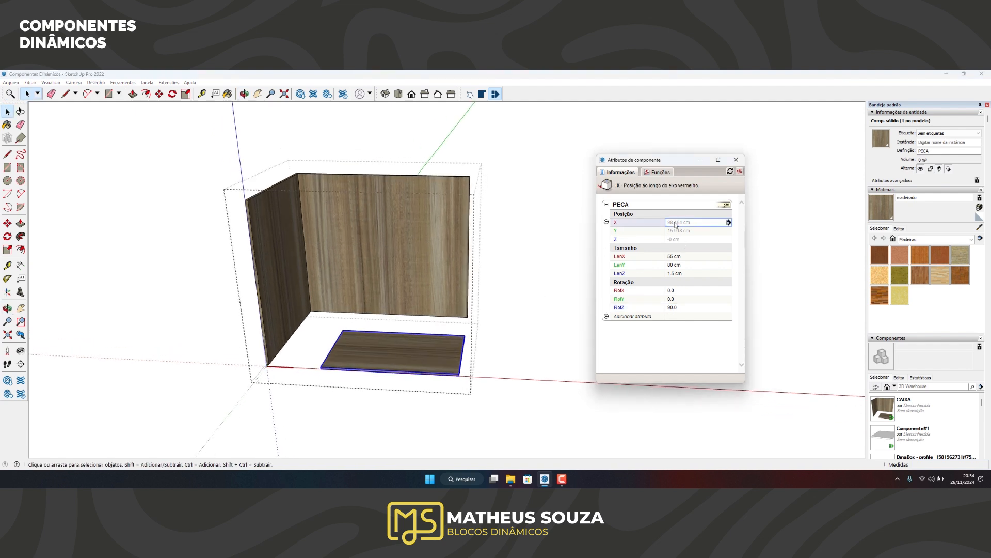
{"action": "type", "text": "0"}
{"action": "key", "text": "Return"}
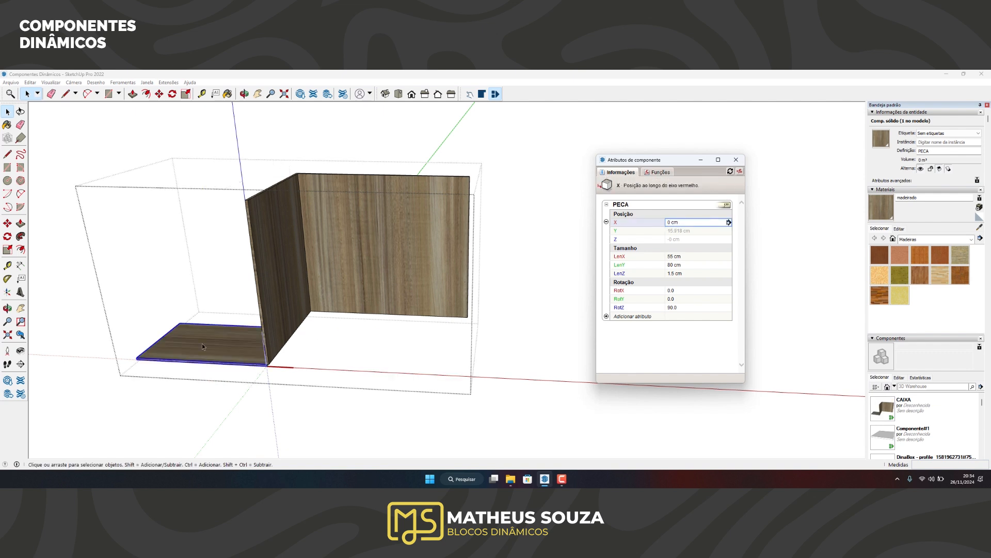
{"action": "scroll", "coordinate": [326, 359], "scroll_direction": "up", "scroll_amount": 5}
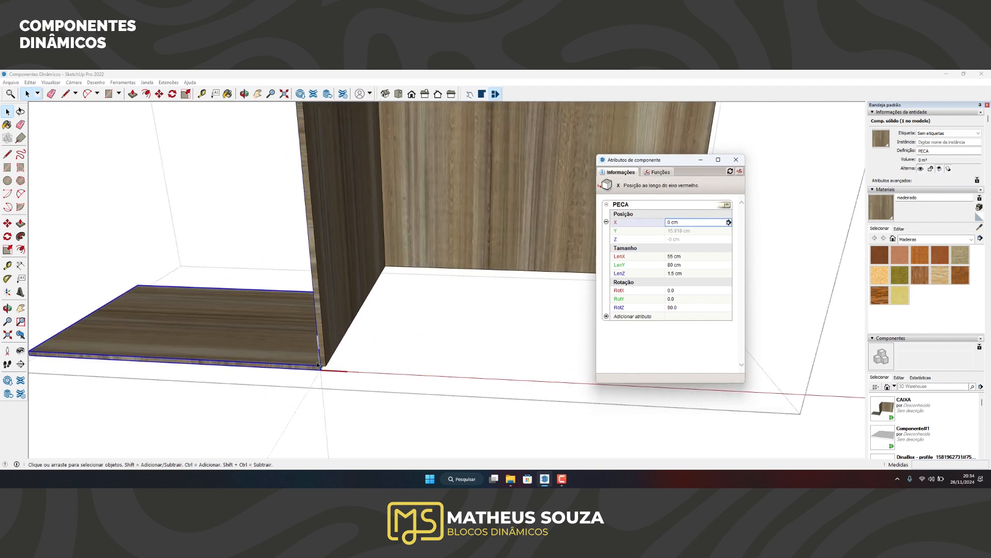
{"action": "scroll", "coordinate": [326, 361], "scroll_direction": "down", "scroll_amount": 5}
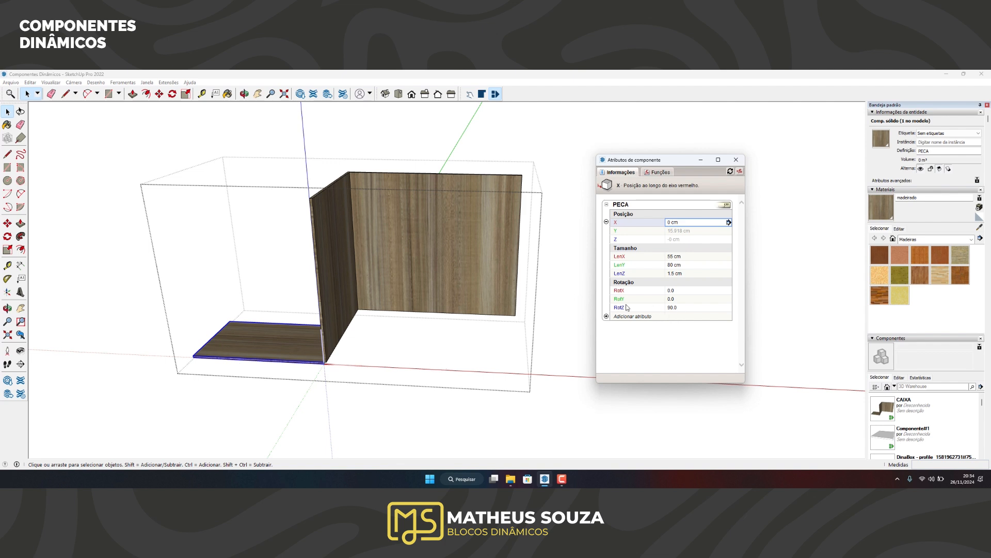
Step: Try the bottom panel with RotZ at -90, and return RotZ to 90
{"action": "left_click", "coordinate": [686, 309]}
{"action": "type", "text": "=90"}
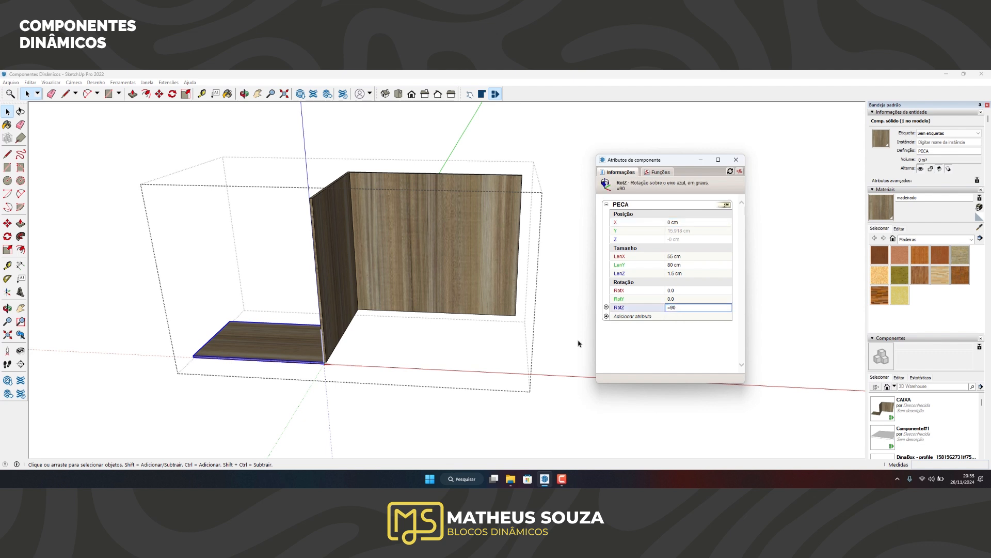
{"action": "key", "text": "Return"}
{"action": "middle_click_drag", "start_coordinate": [315, 364], "coordinate": [178, 419]}
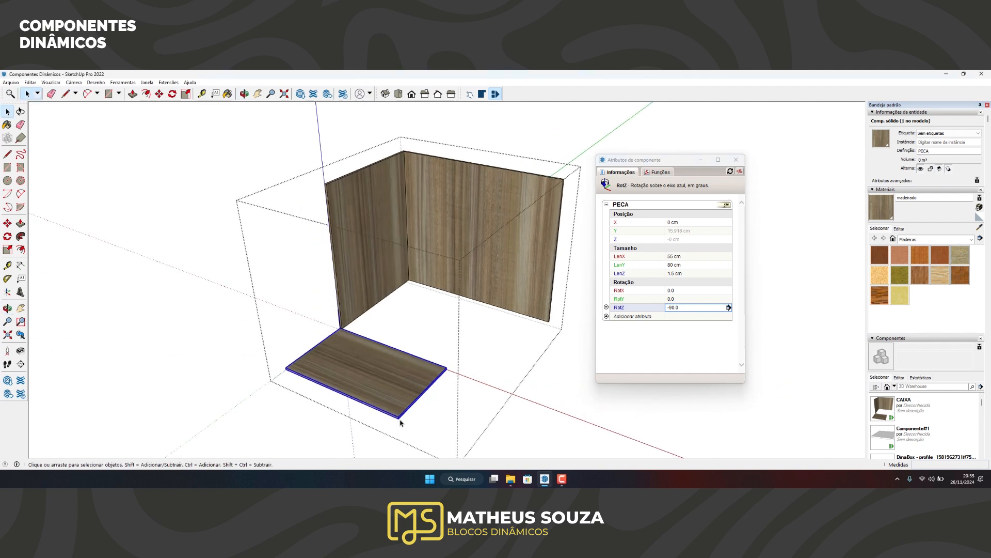
{"action": "left_click", "coordinate": [678, 232]}
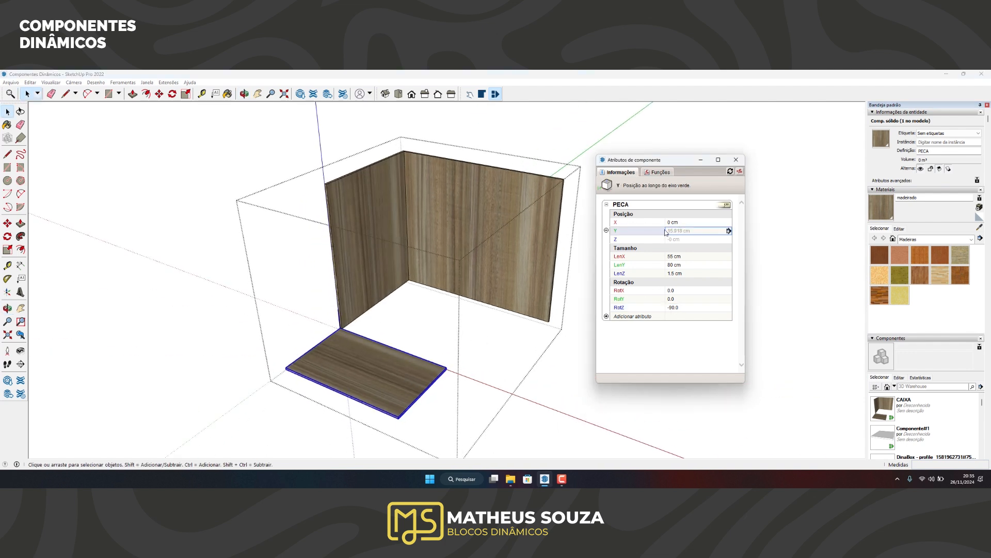
{"action": "left_click", "coordinate": [676, 309]}
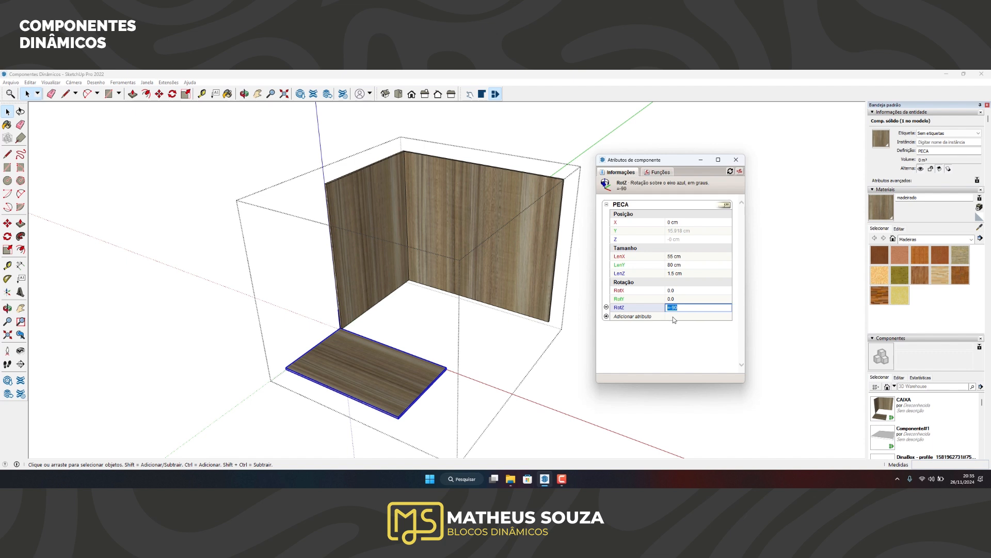
{"action": "type", "text": "=90"}
{"action": "key", "text": "Return"}
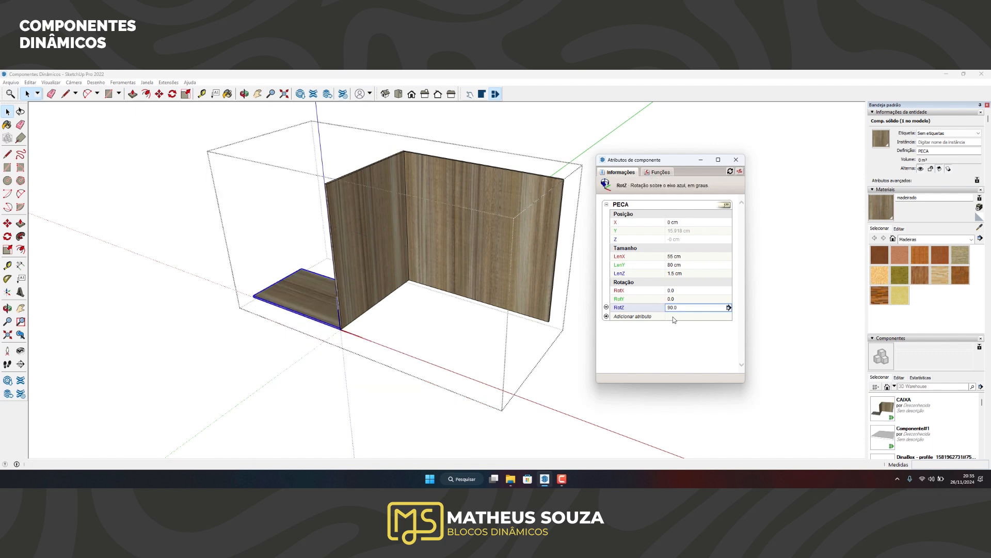
{"action": "middle_click_drag", "start_coordinate": [365, 360], "coordinate": [383, 349]}
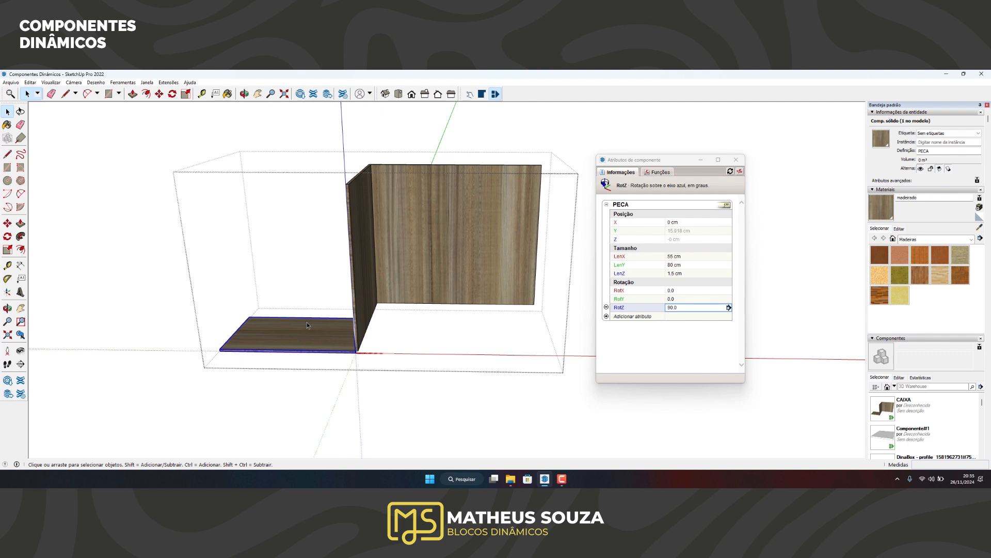
Step: Link the bottom panel's X position to its own width with the formula =leny
{"action": "left_click", "coordinate": [697, 222]}
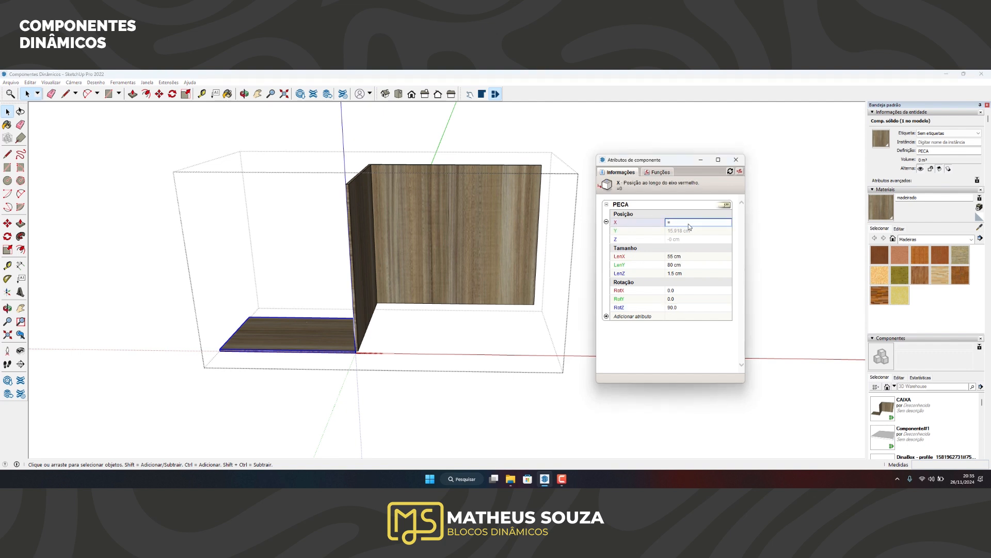
{"action": "type", "text": "=leny"}
{"action": "key", "text": "Return"}
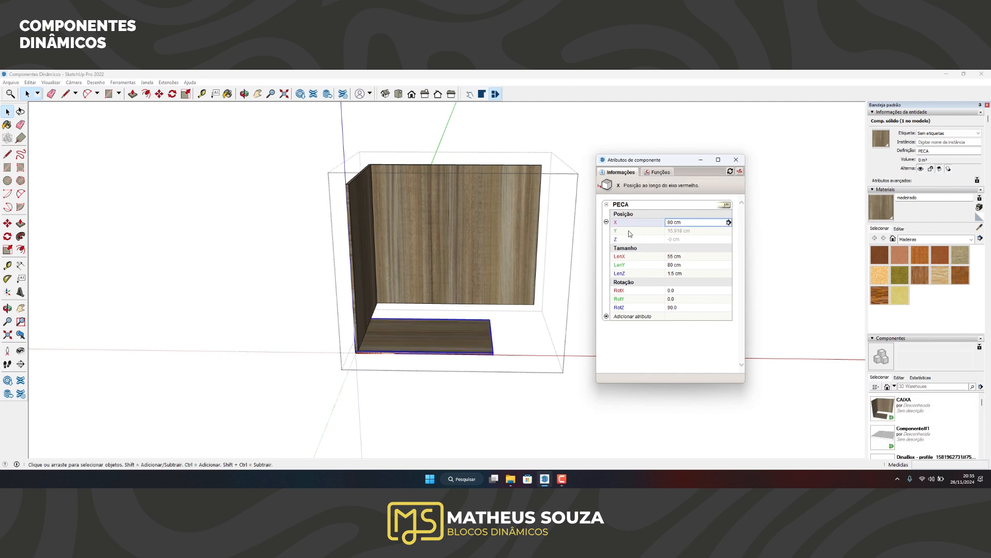
Step: Fix the bottom panel's Y and Z positions at 0
{"action": "left_click", "coordinate": [683, 232]}
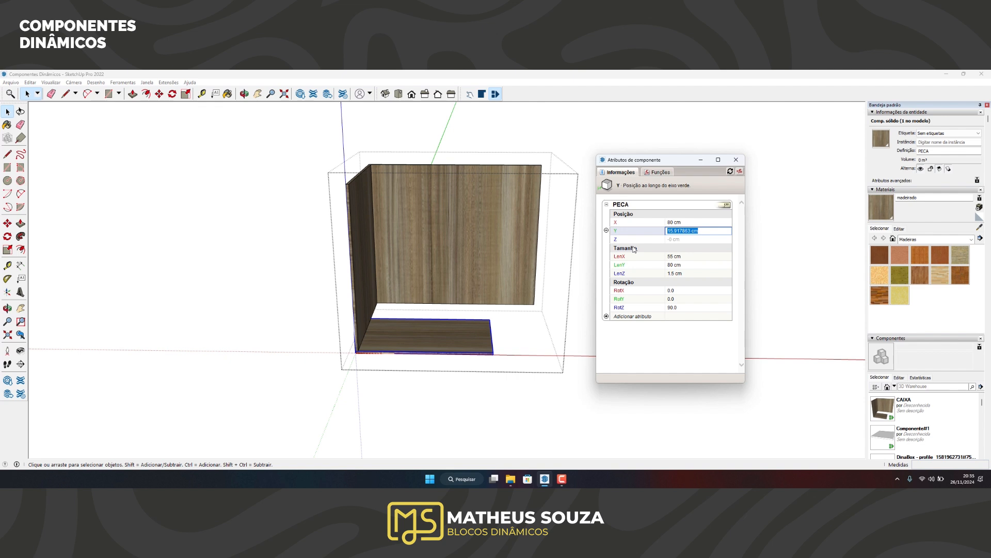
{"action": "type", "text": "0"}
{"action": "key", "text": "Return"}
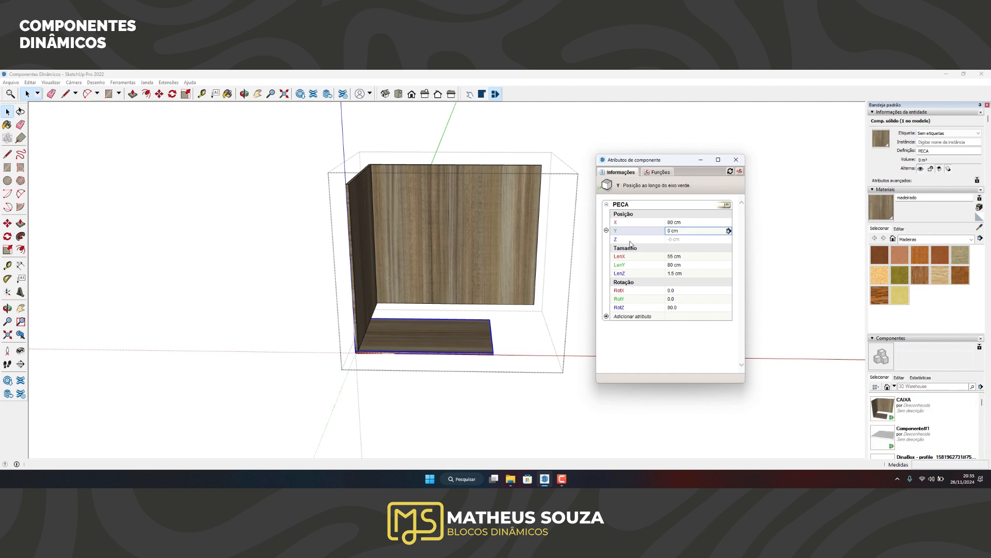
{"action": "left_click", "coordinate": [682, 241]}
{"action": "type", "text": "=0"}
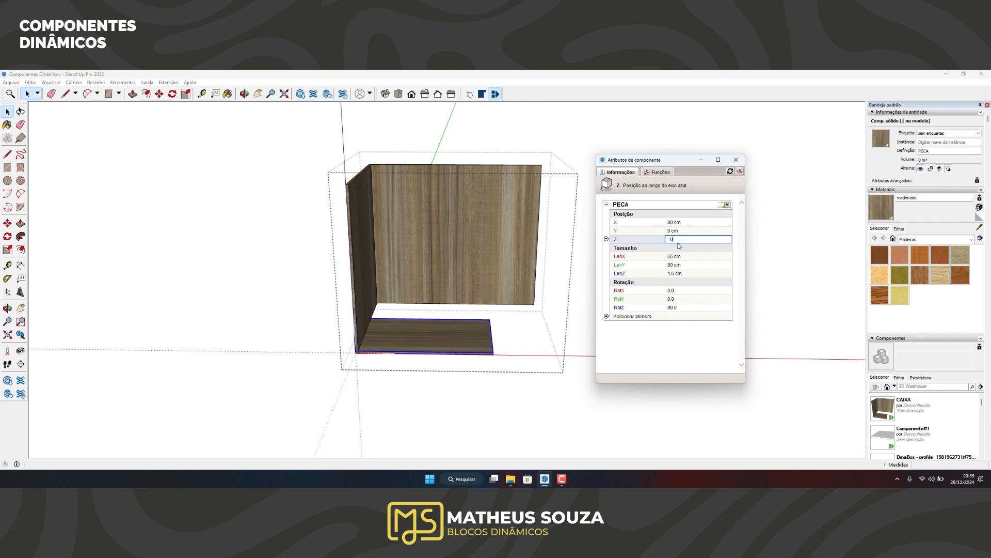
{"action": "key", "text": "Return"}
Step: Measure inward from the bottom panel's front and side edges with the Tape Measure tool
{"action": "key", "text": "o"}
{"action": "left_click_drag", "start_coordinate": [281, 407], "coordinate": [461, 424]}
{"action": "middle_click_drag", "start_coordinate": [461, 425], "coordinate": [302, 416]}
{"action": "middle_click_drag", "start_coordinate": [512, 257], "coordinate": [430, 319]}
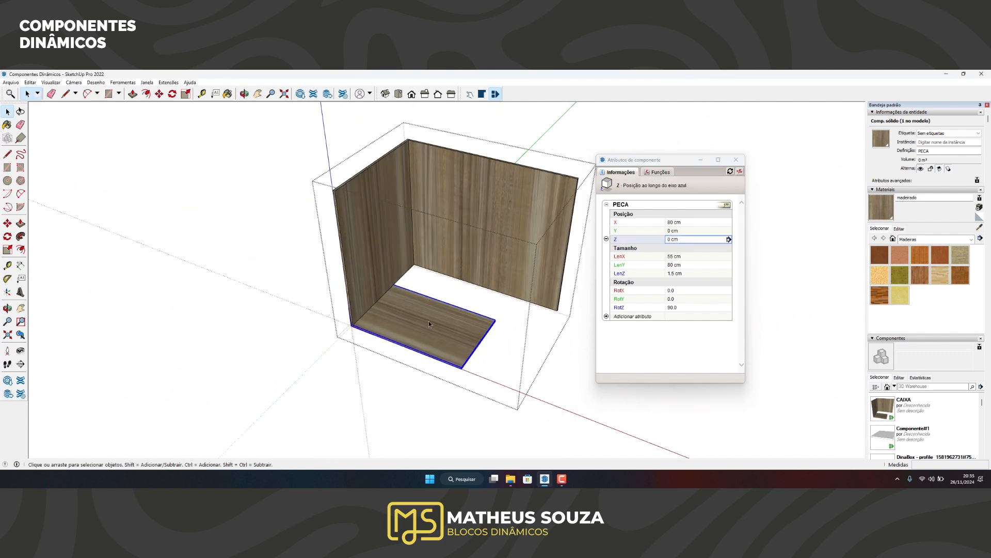
{"action": "scroll", "coordinate": [404, 333], "scroll_direction": "up", "scroll_amount": 4}
{"action": "middle_click_drag", "start_coordinate": [377, 341], "coordinate": [376, 353]}
{"action": "key", "text": "t"}
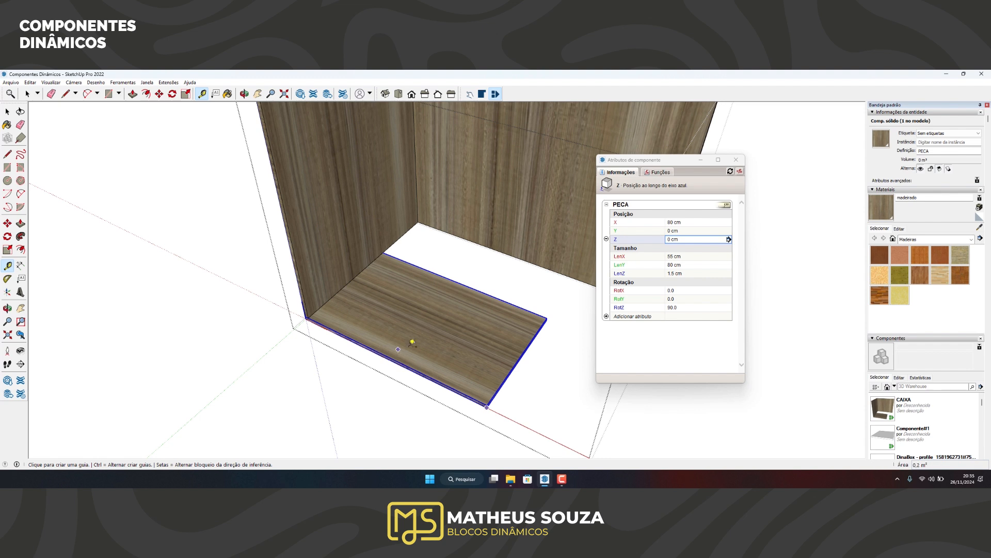
{"action": "left_click", "coordinate": [433, 379]}
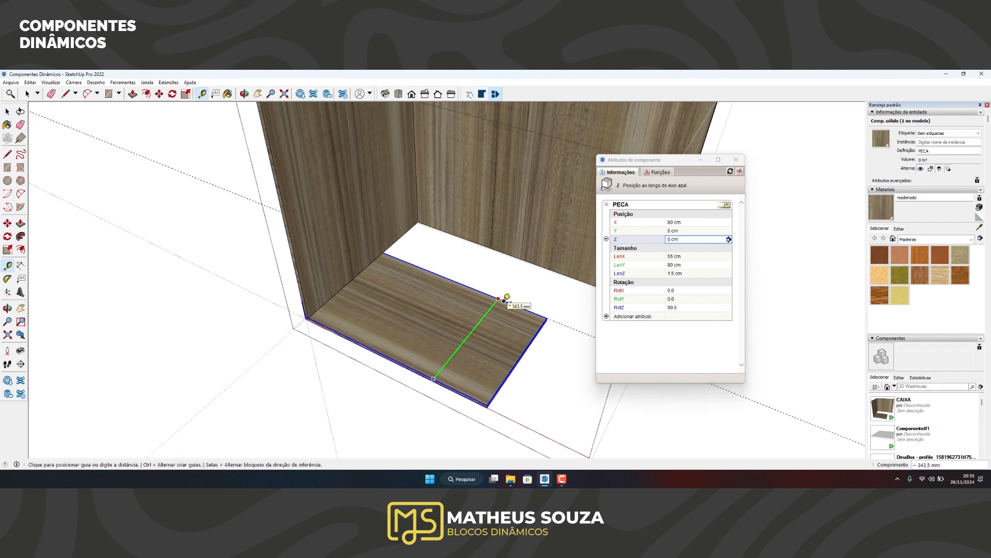
{"action": "key", "text": "Escape"}
{"action": "left_click", "coordinate": [515, 364]}
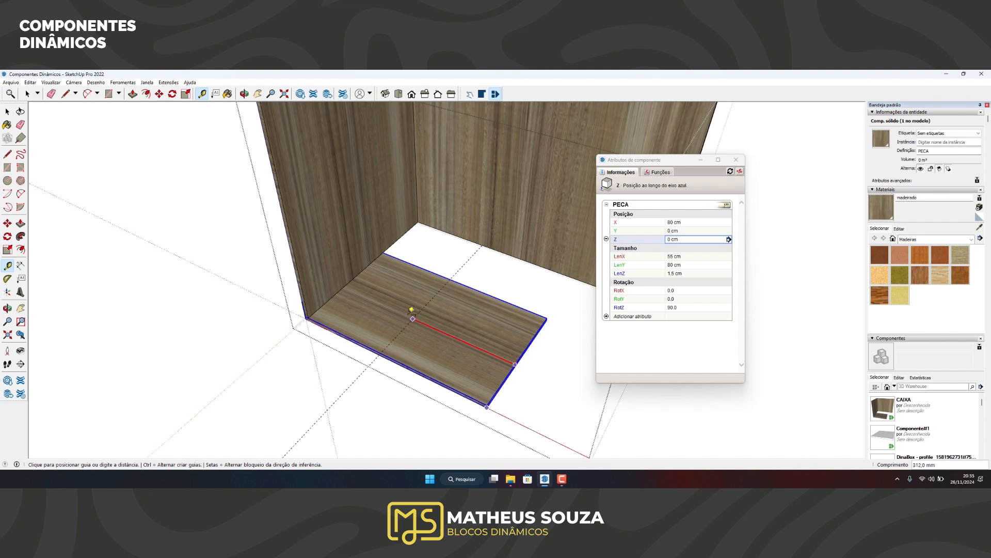
{"action": "key", "text": "space"}
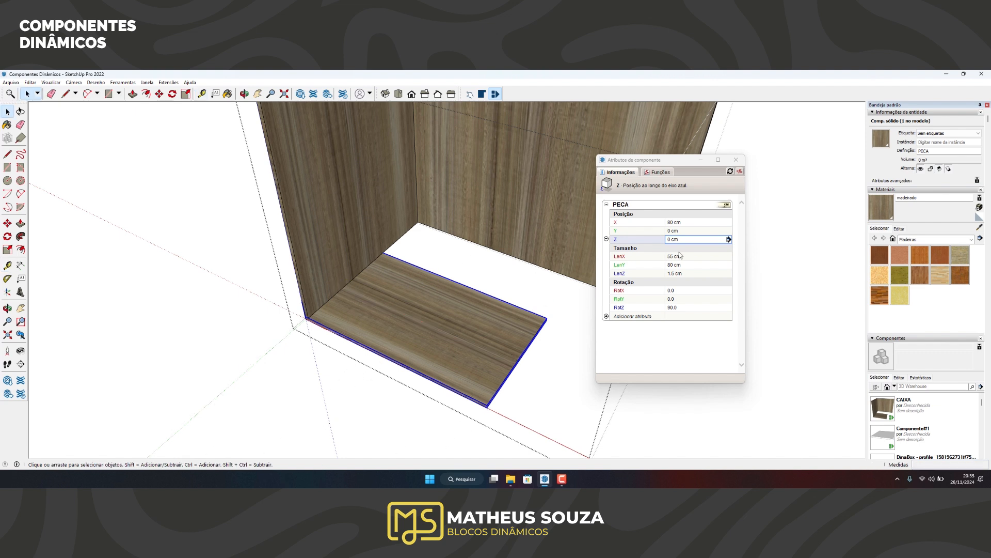
Step: Exit the nested component editing and display the component attributes of the whole CAIXA box
{"action": "left_click", "coordinate": [737, 162]}
{"action": "key", "text": "Escape"}
{"action": "key", "text": "Escape"}
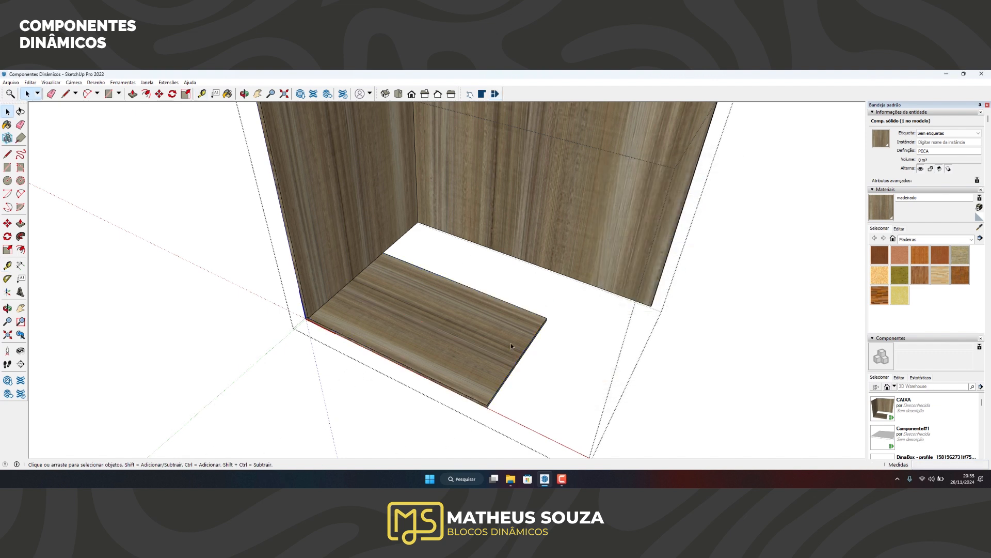
{"action": "left_click", "coordinate": [355, 339]}
{"action": "scroll", "coordinate": [366, 298], "scroll_direction": "down", "scroll_amount": 2}
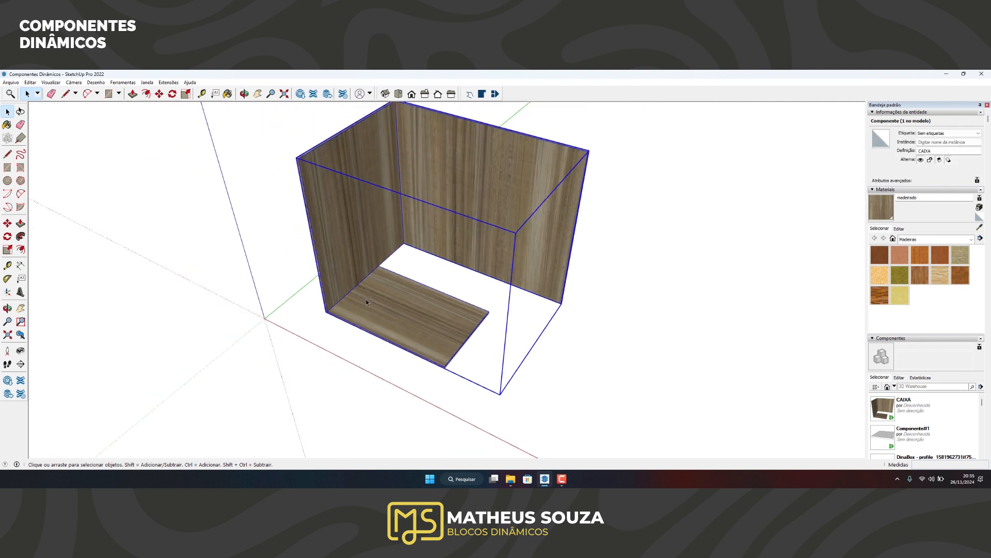
{"action": "key", "text": "d"}
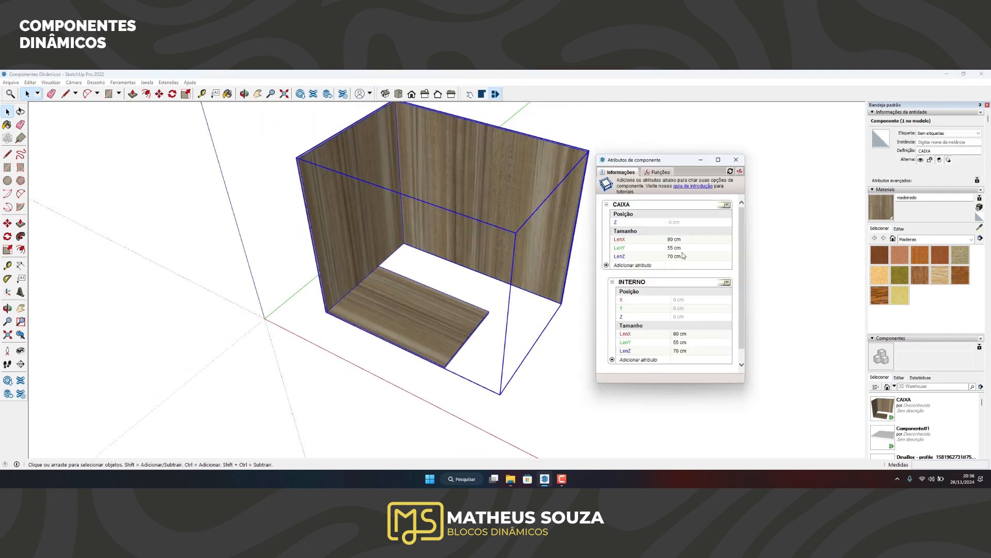
Step: Re-enter 80 cm as the CAIXA box's LenX, test it at 81 cm, and restore it to 80 cm
{"action": "left_click", "coordinate": [695, 242]}
{"action": "type", "text": "=80"}
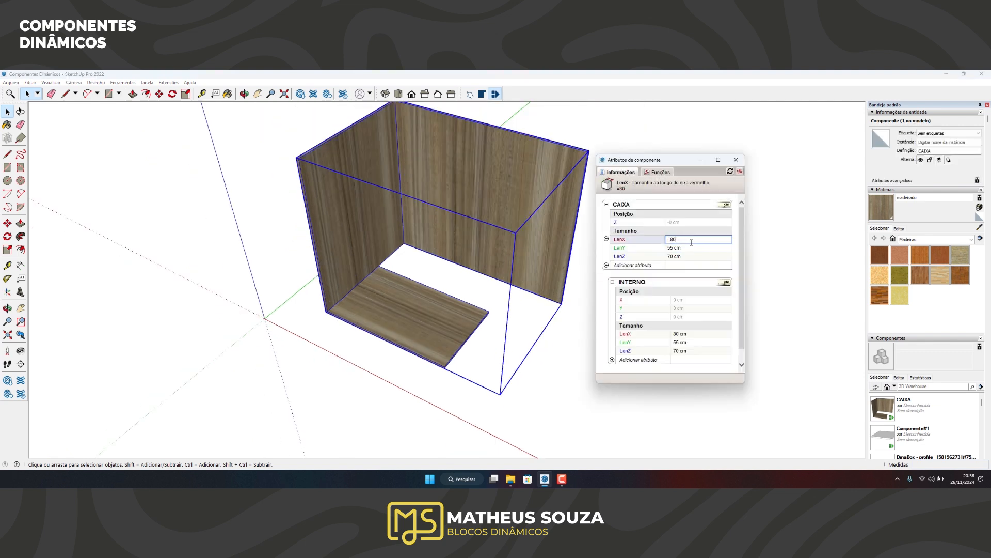
{"action": "key", "text": "Return"}
{"action": "left_click", "coordinate": [691, 242]}
{"action": "key", "text": "Return"}
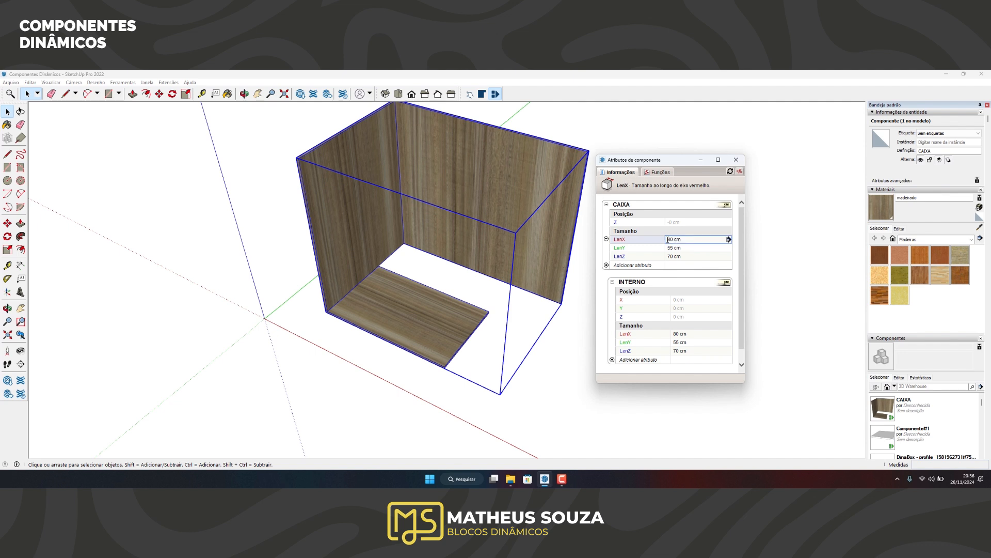
{"action": "left_click", "coordinate": [667, 240]}
{"action": "type", "text": "1"}
{"action": "key", "text": "Return"}
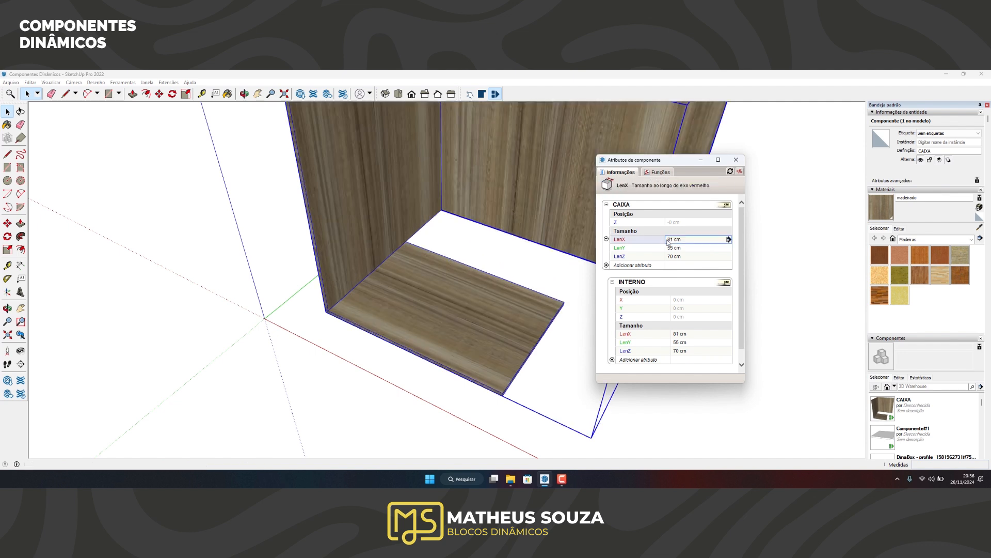
{"action": "scroll", "coordinate": [290, 270], "scroll_direction": "down", "scroll_amount": 1}
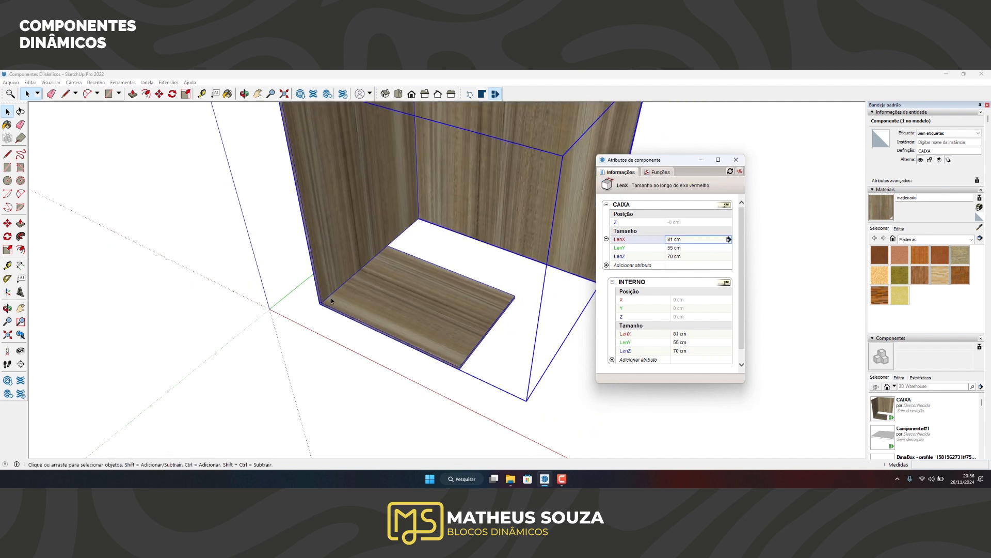
{"action": "left_click", "coordinate": [692, 242]}
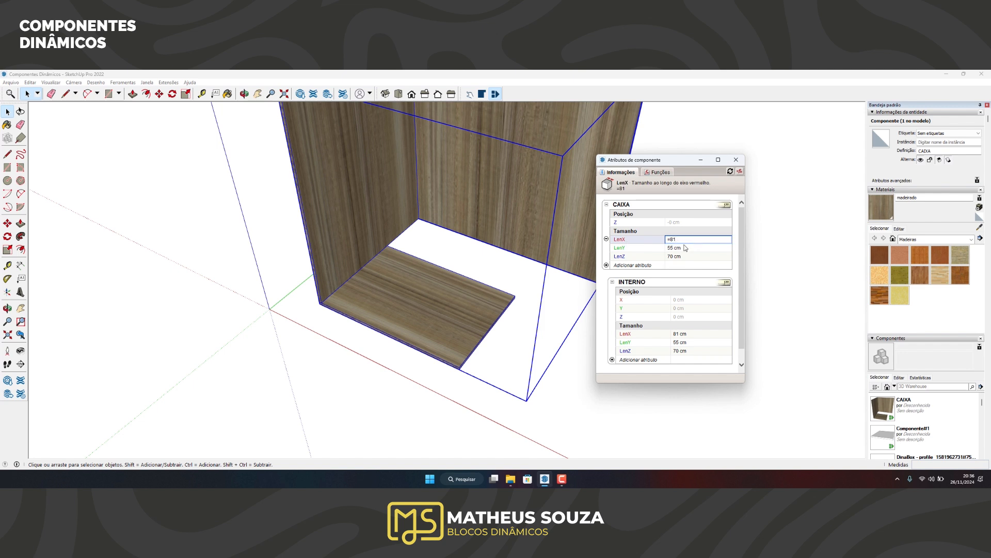
{"action": "type", "text": "0"}
{"action": "key", "text": "Return"}
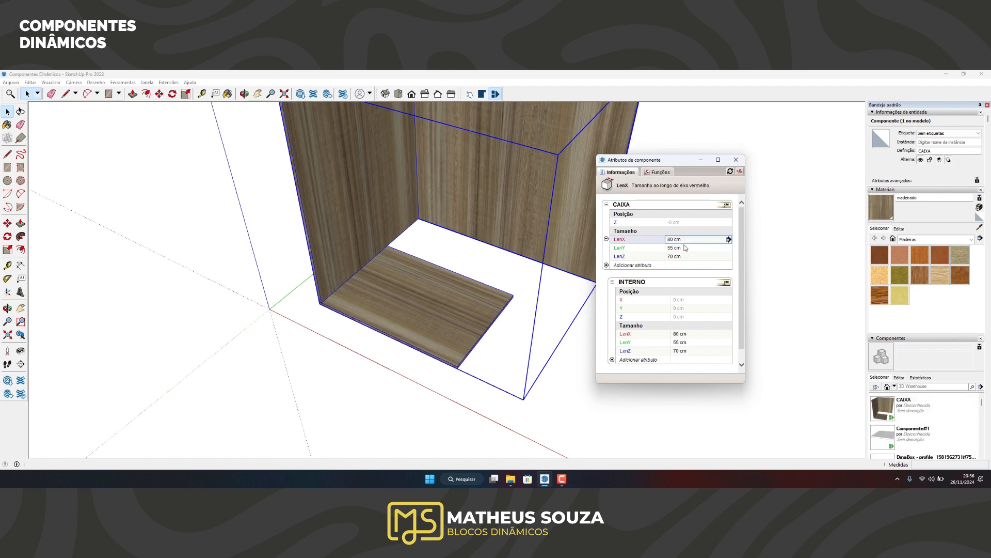
Step: Close the CAIXA attributes and check the bottom panel from its front edge with the Tape Measure tool
{"action": "left_click", "coordinate": [736, 159]}
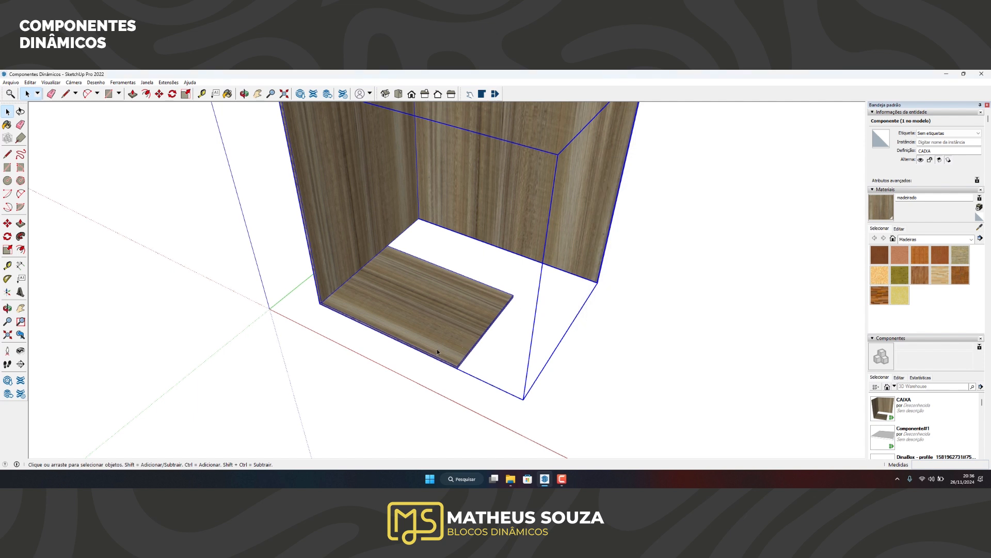
{"action": "key", "text": "t"}
{"action": "left_click", "coordinate": [423, 350]}
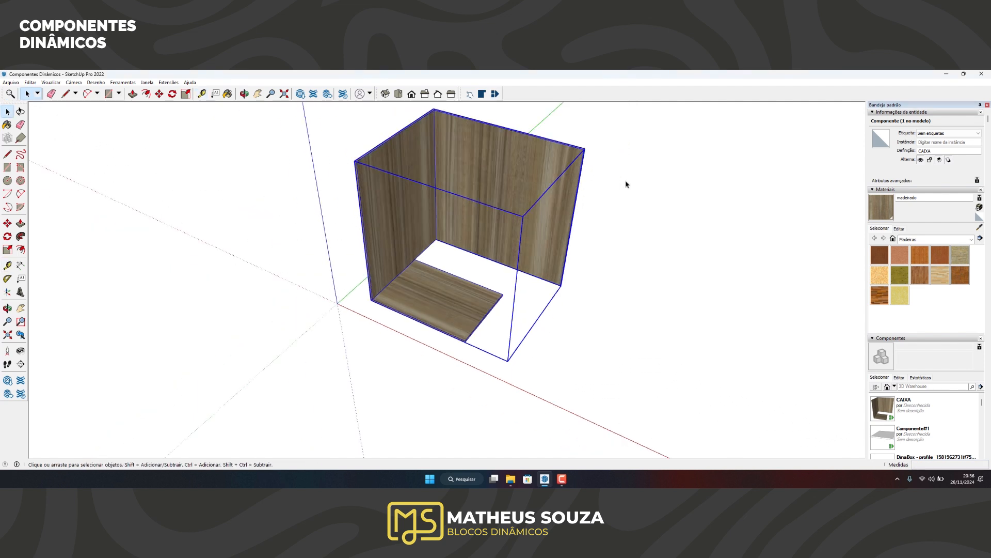
Step: Open the CAIXA box and its nested INTERNO component for editing and select the bottom panel
{"action": "scroll", "coordinate": [462, 308], "scroll_direction": "up", "scroll_amount": 3}
{"action": "double_click", "coordinate": [461, 308]}
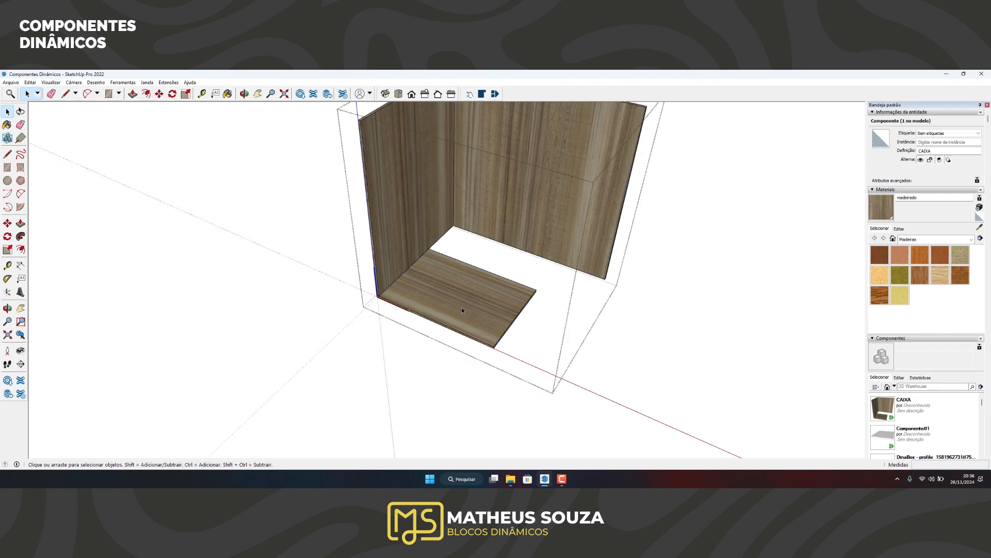
{"action": "left_click", "coordinate": [462, 308]}
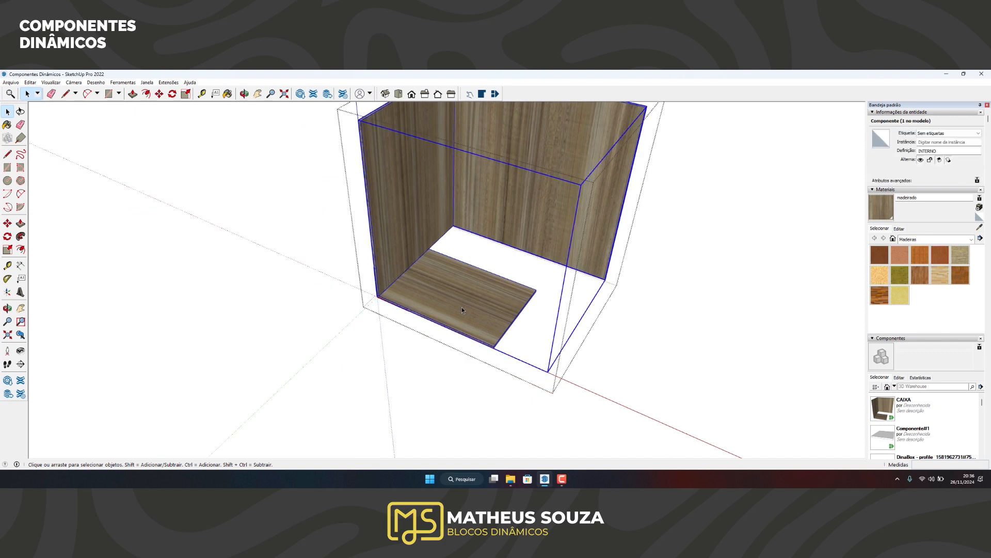
{"action": "double_click", "coordinate": [462, 308]}
{"action": "left_click", "coordinate": [462, 308]}
{"action": "left_click", "coordinate": [396, 268]}
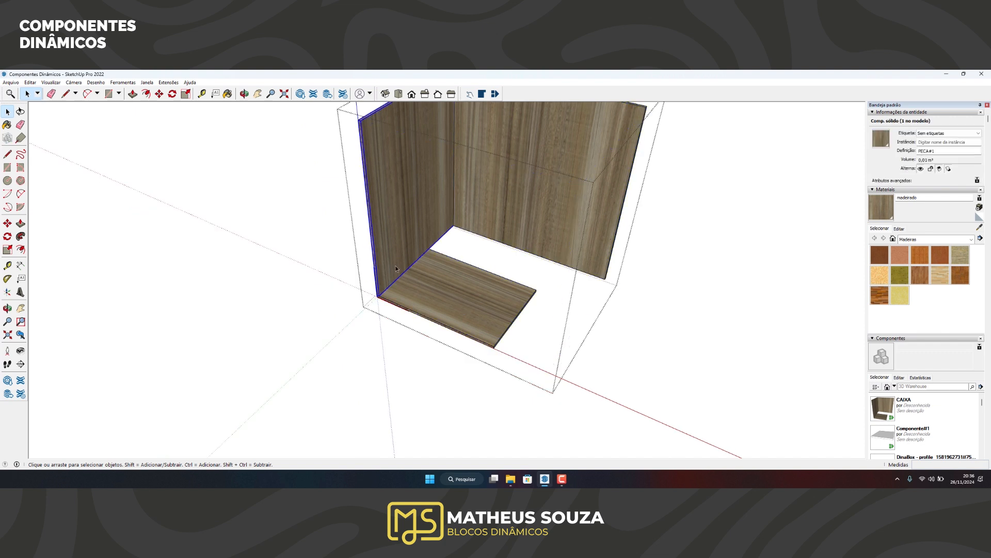
{"action": "scroll", "coordinate": [444, 287], "scroll_direction": "down", "scroll_amount": 3}
{"action": "scroll", "coordinate": [450, 292], "scroll_direction": "up", "scroll_amount": 5}
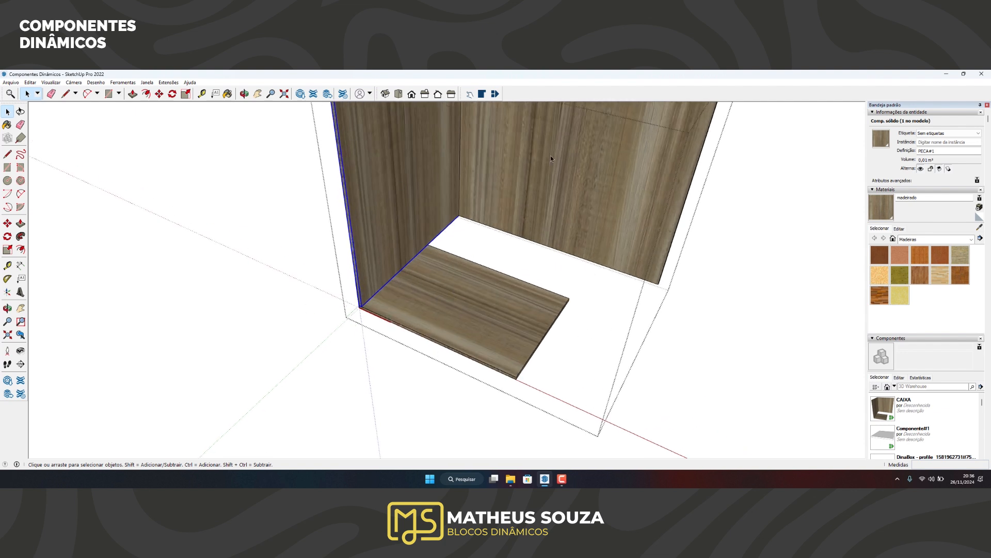
{"action": "left_click", "coordinate": [433, 305]}
{"action": "scroll", "coordinate": [457, 290], "scroll_direction": "up", "scroll_amount": 1}
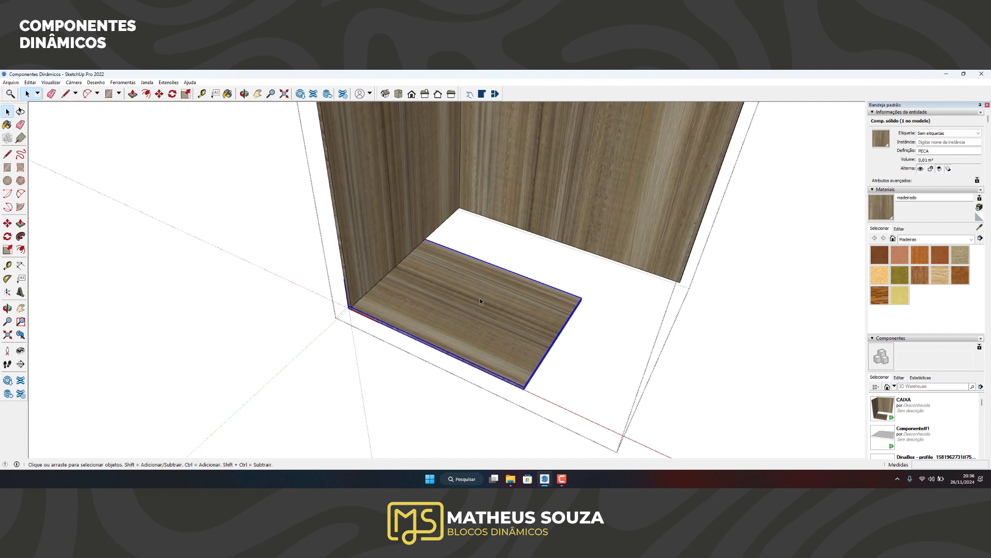
{"action": "scroll", "coordinate": [457, 312], "scroll_direction": "down", "scroll_amount": 2}
{"action": "scroll", "coordinate": [462, 321], "scroll_direction": "up", "scroll_amount": 2}
{"action": "middle_click_drag", "start_coordinate": [462, 321], "coordinate": [532, 299]}
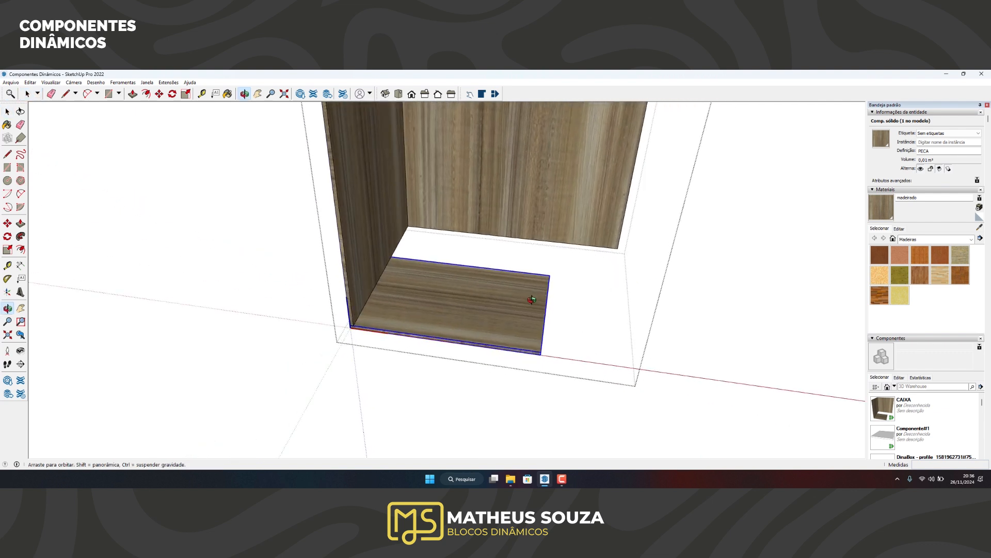
{"action": "key", "text": "m"}
{"action": "left_click", "coordinate": [410, 307]}
{"action": "key", "text": "Escape"}
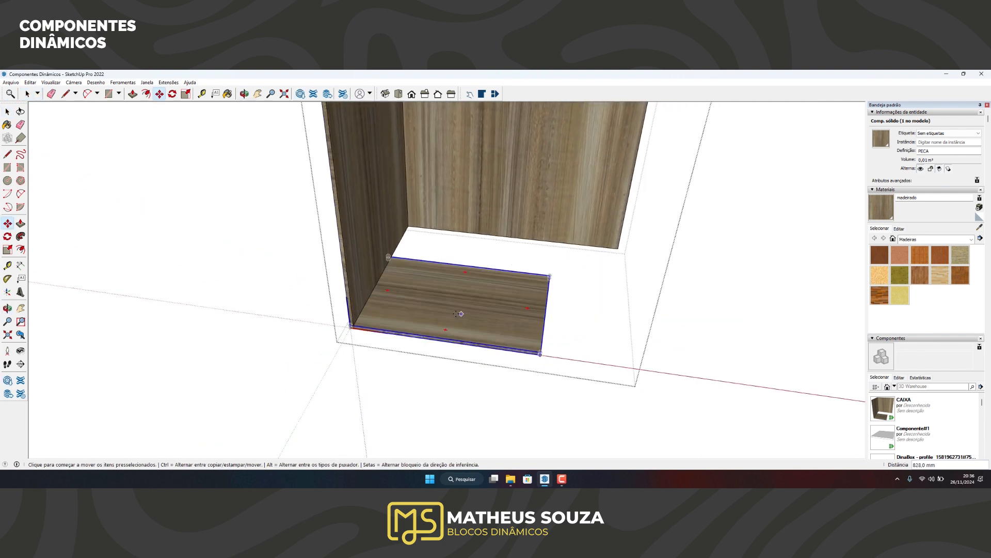
{"action": "left_click", "coordinate": [457, 313]}
{"action": "key", "text": "Escape"}
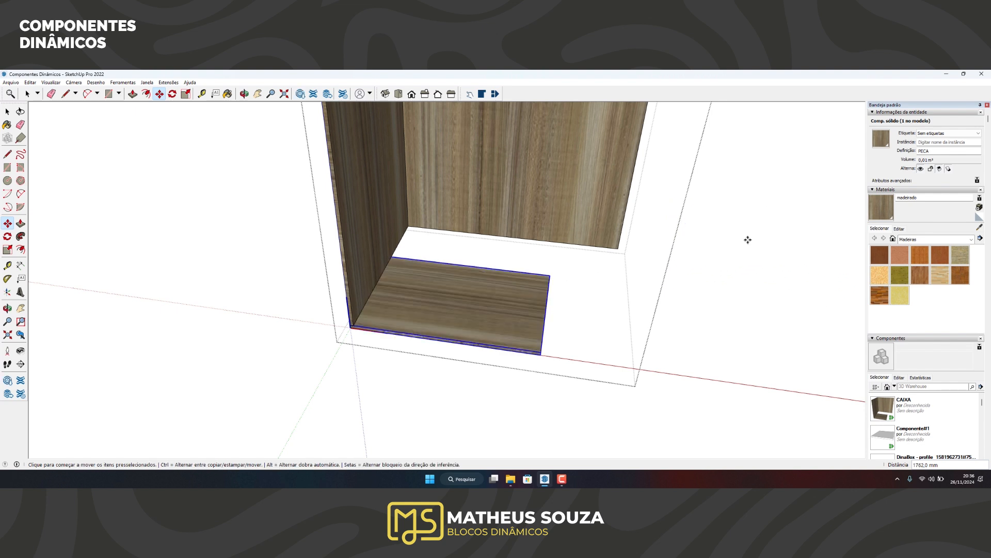
{"action": "left_click", "coordinate": [443, 323]}
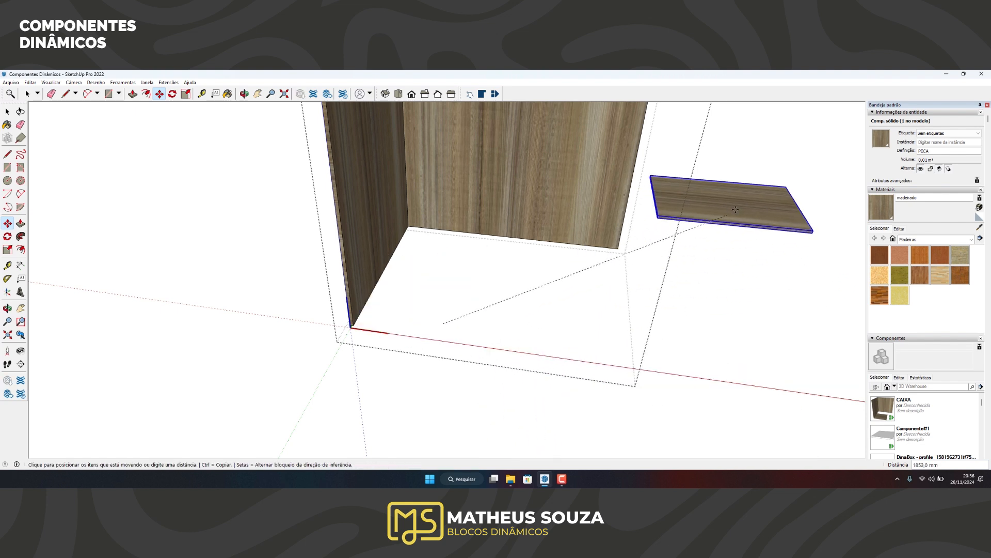
{"action": "key", "text": "Escape"}
{"action": "left_click", "coordinate": [442, 297]}
{"action": "key", "text": "Escape"}
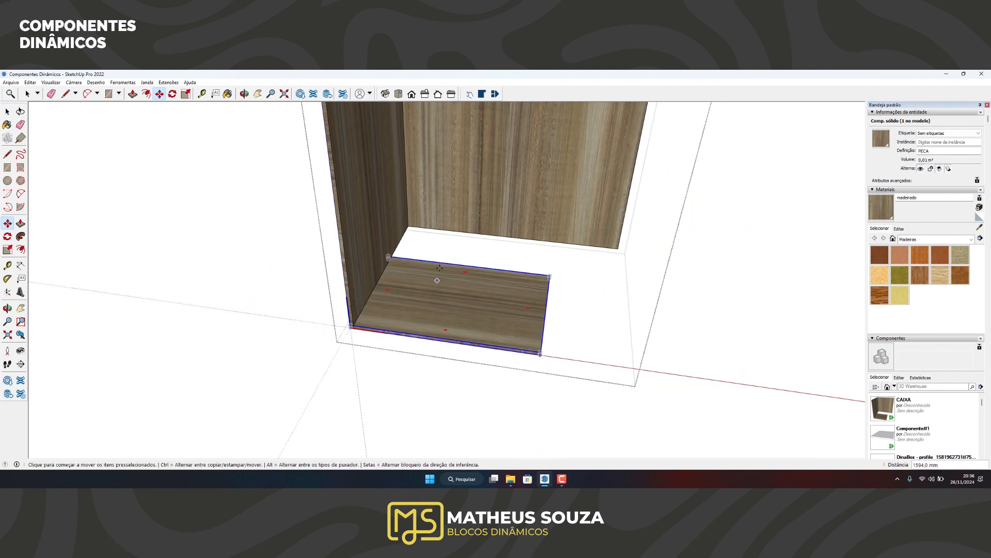
{"action": "scroll", "coordinate": [439, 268], "scroll_direction": "down", "scroll_amount": 2}
{"action": "left_click", "coordinate": [446, 284]}
{"action": "key", "text": "Escape"}
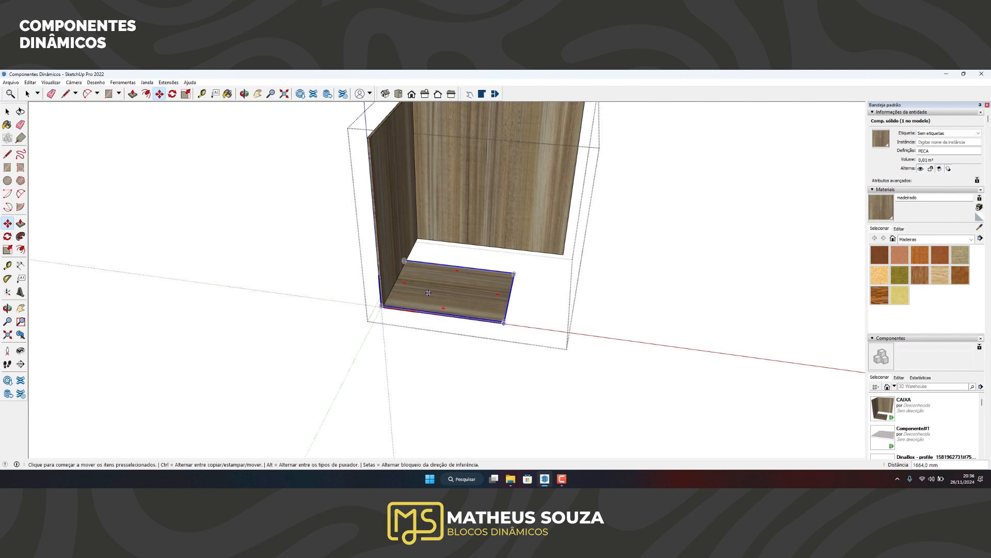
{"action": "left_click", "coordinate": [428, 293]}
{"action": "key", "text": "Escape"}
{"action": "left_click", "coordinate": [455, 305]}
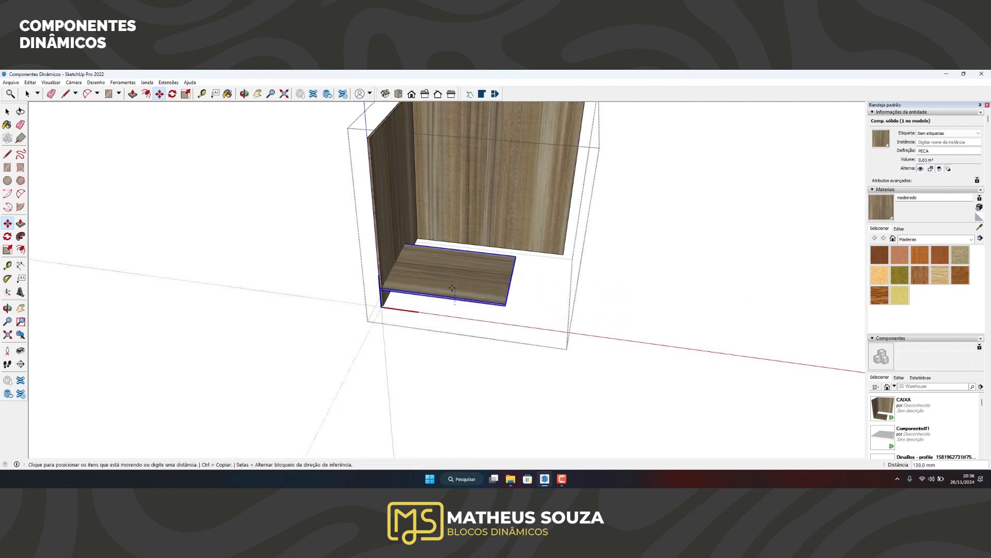
{"action": "key", "text": "Escape"}
{"action": "left_click", "coordinate": [458, 291]}
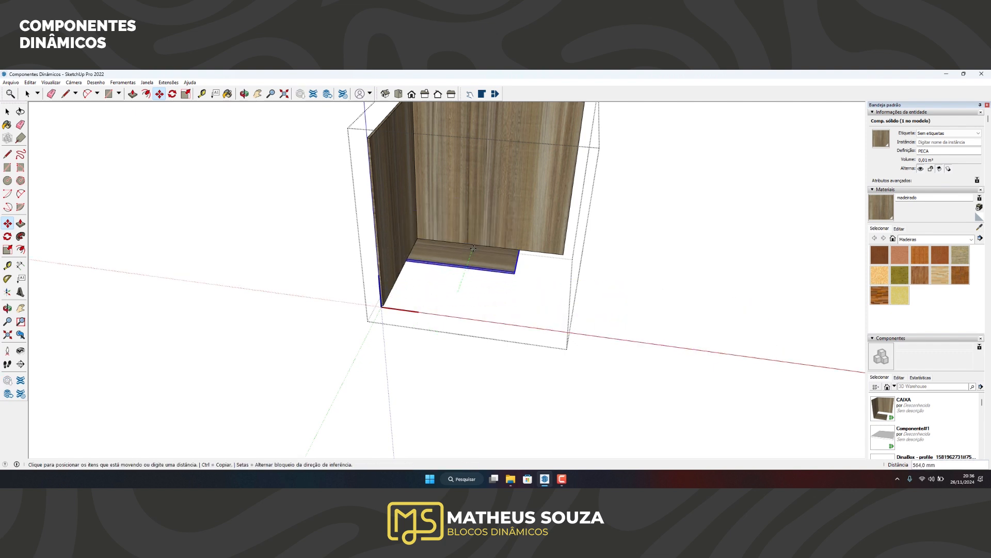
{"action": "key", "text": "Escape"}
{"action": "left_click", "coordinate": [462, 289]}
{"action": "key", "text": "Escape"}
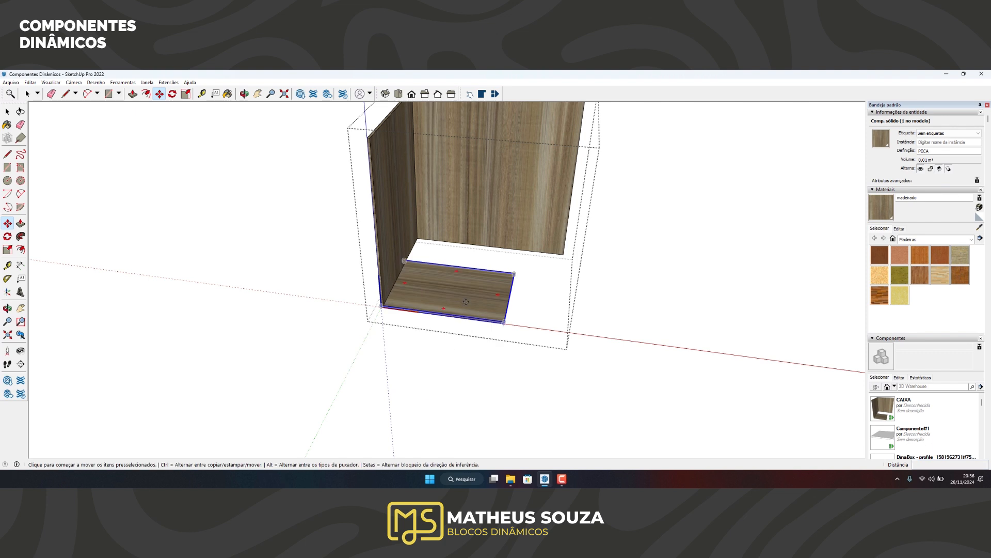
{"action": "left_click", "coordinate": [466, 301]}
{"action": "key", "text": "Escape"}
{"action": "key", "text": "space"}
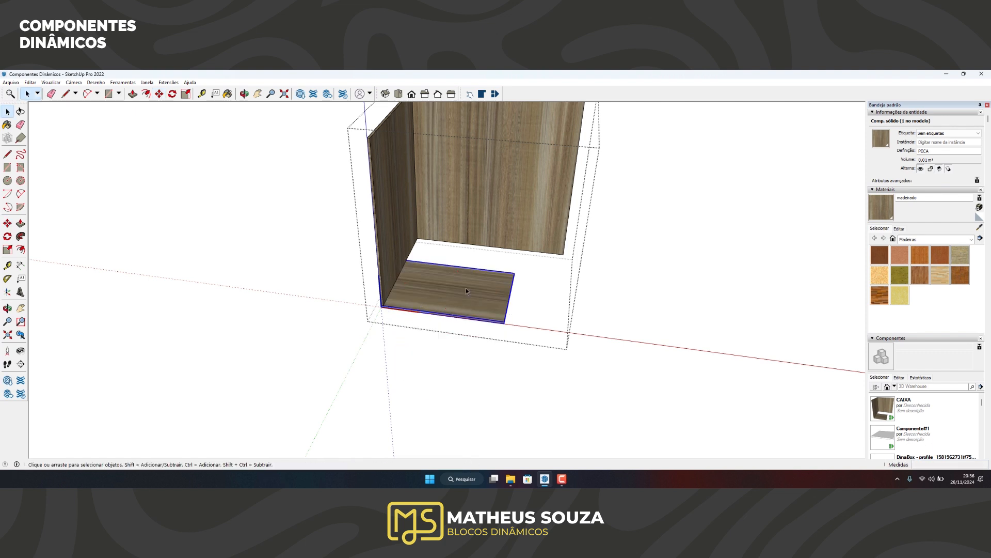
Step: Display the component attributes of the bottom panel
{"action": "key", "text": "f"}
{"action": "key", "text": "space"}
{"action": "key", "text": "d"}
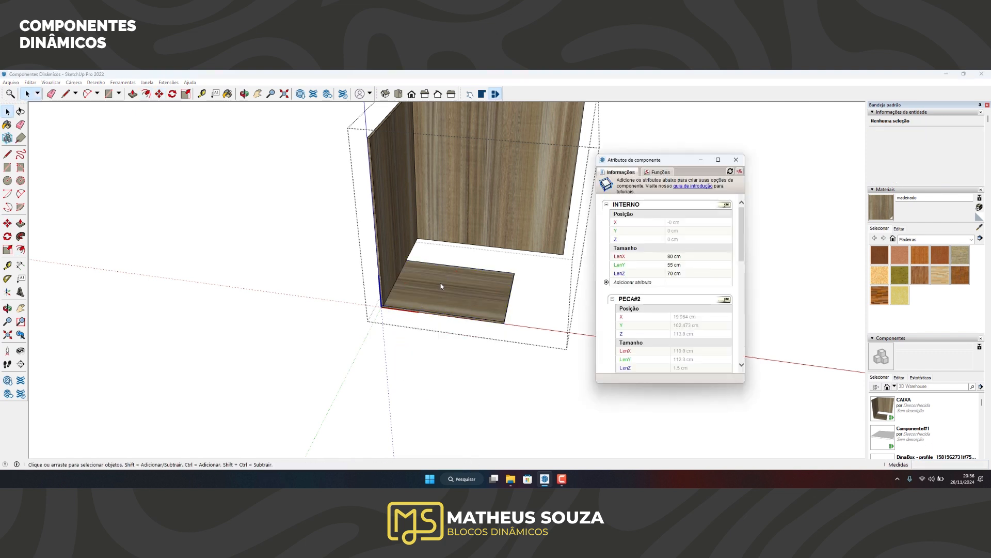
{"action": "left_click", "coordinate": [466, 268]}
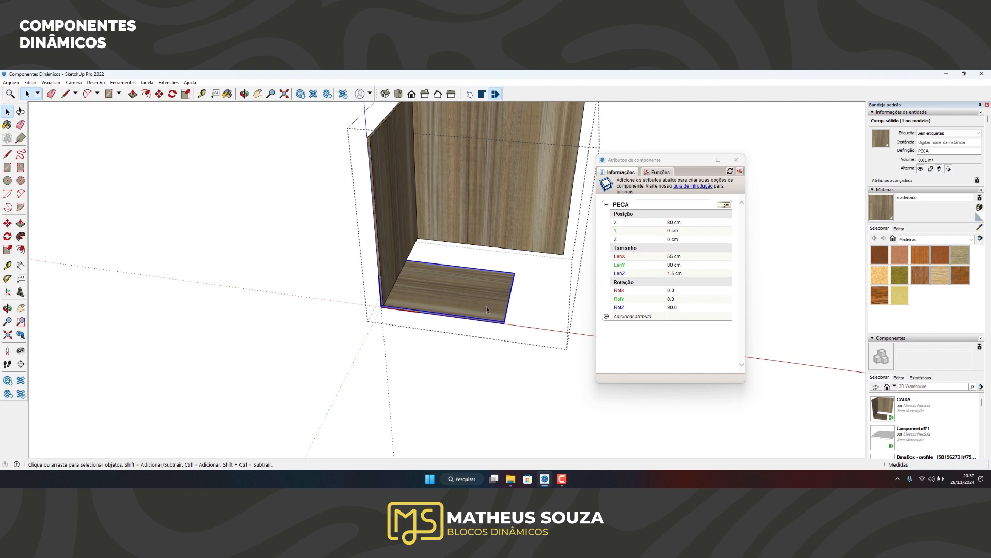
{"action": "middle_click_drag", "start_coordinate": [487, 307], "coordinate": [478, 293]}
{"action": "scroll", "coordinate": [479, 292], "scroll_direction": "up", "scroll_amount": 4}
{"action": "mouse_move", "coordinate": [500, 329]}
{"action": "middle_mouse_down"}
{"action": "mouse_move", "coordinate": [490, 317]}
{"action": "mouse_move", "coordinate": [511, 310]}
{"action": "middle_mouse_up"}
{"action": "key", "text": "m"}
{"action": "key", "text": "q"}
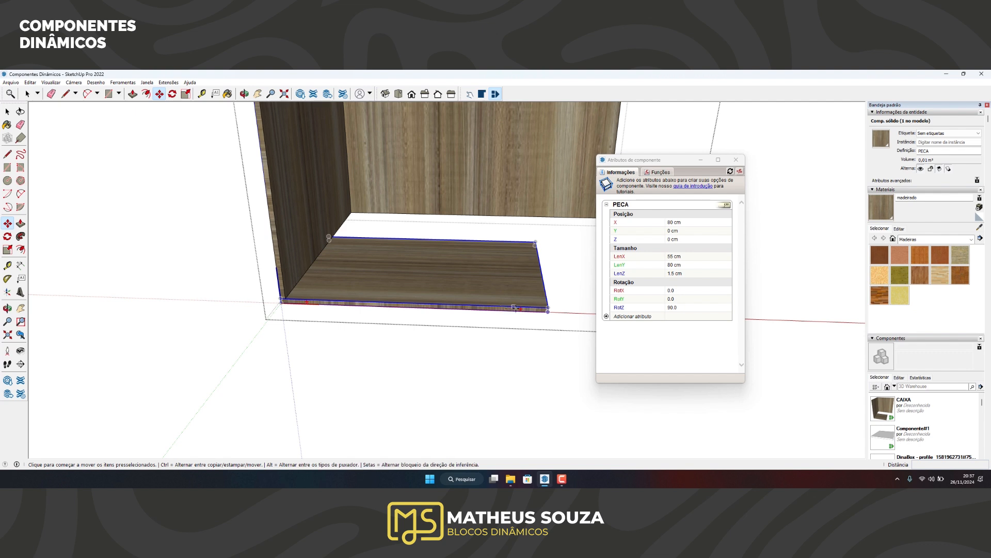
{"action": "left_click", "coordinate": [411, 303]}
{"action": "left_click", "coordinate": [517, 314]}
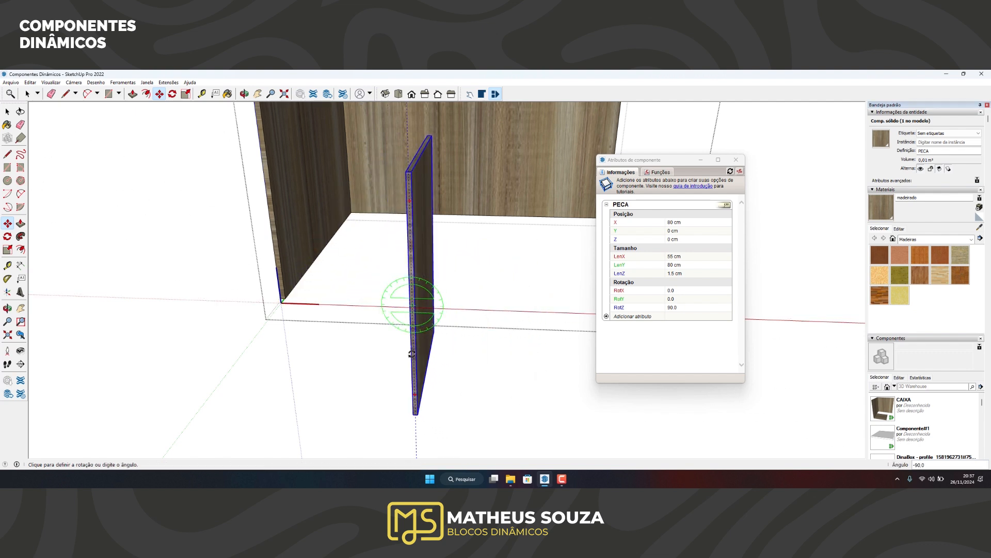
{"action": "key", "text": "Escape"}
{"action": "left_click", "coordinate": [521, 310]}
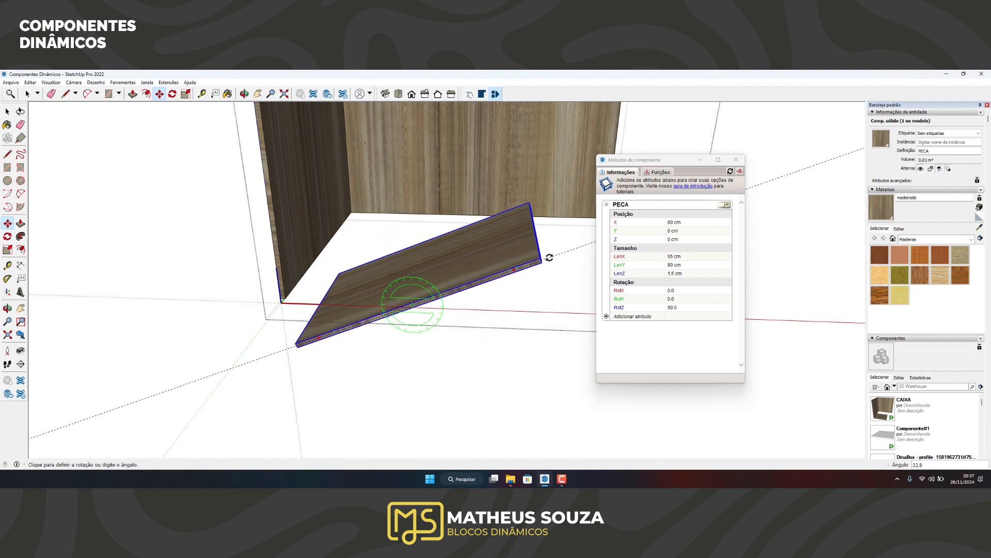
{"action": "key", "text": "m"}
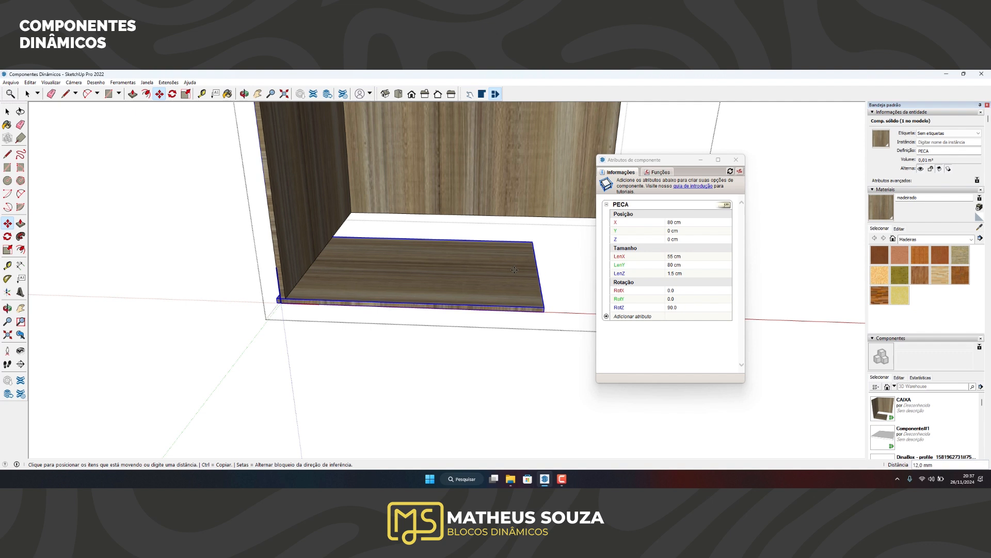
{"action": "key", "text": "space"}
{"action": "middle_click_drag", "start_coordinate": [517, 269], "coordinate": [513, 272]}
{"action": "key", "text": "m"}
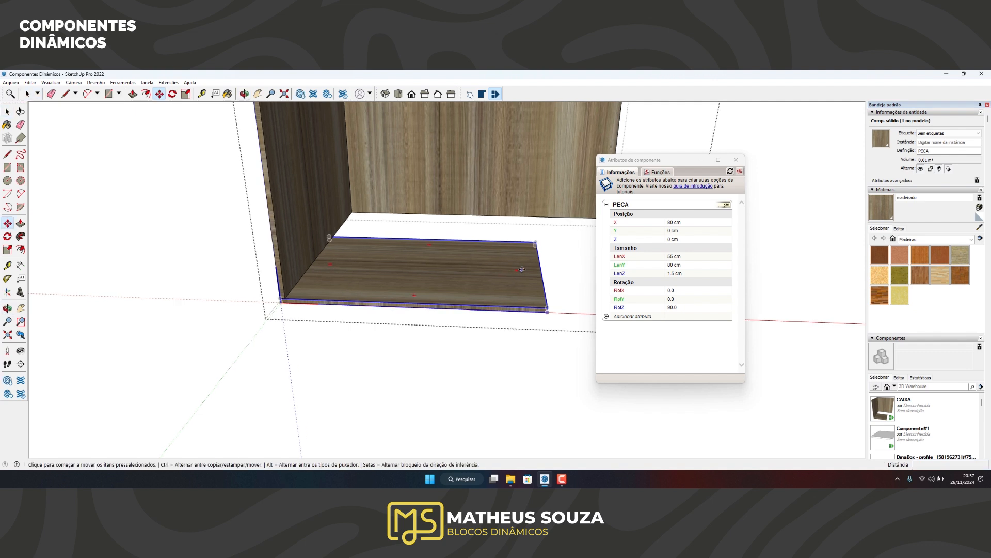
{"action": "left_click", "coordinate": [522, 271]}
{"action": "key", "text": "Escape"}
{"action": "key", "text": "space"}
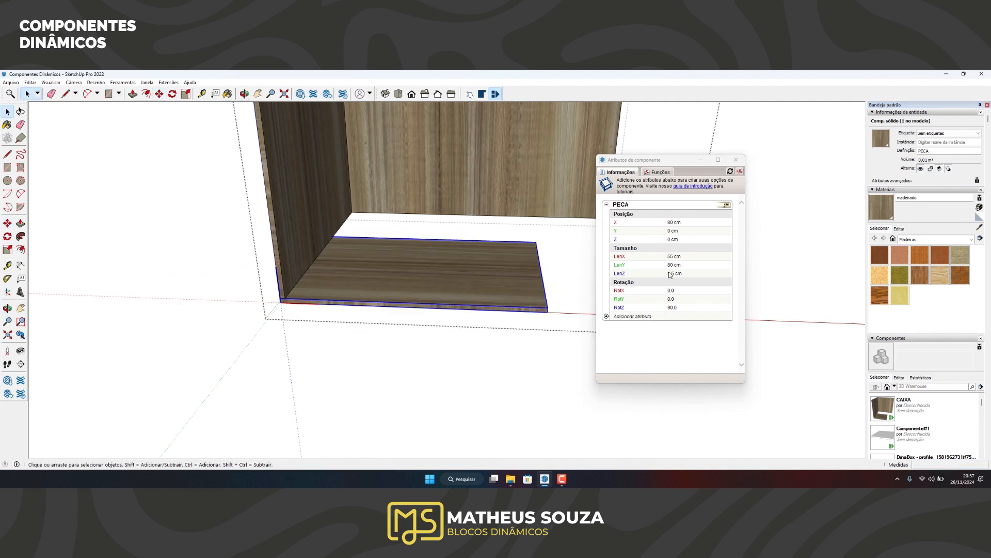
Step: Select the upright side panel PECA#1 and set its LenX formula to =parent!lenx
{"action": "middle_click_drag", "start_coordinate": [467, 307], "coordinate": [332, 358]}
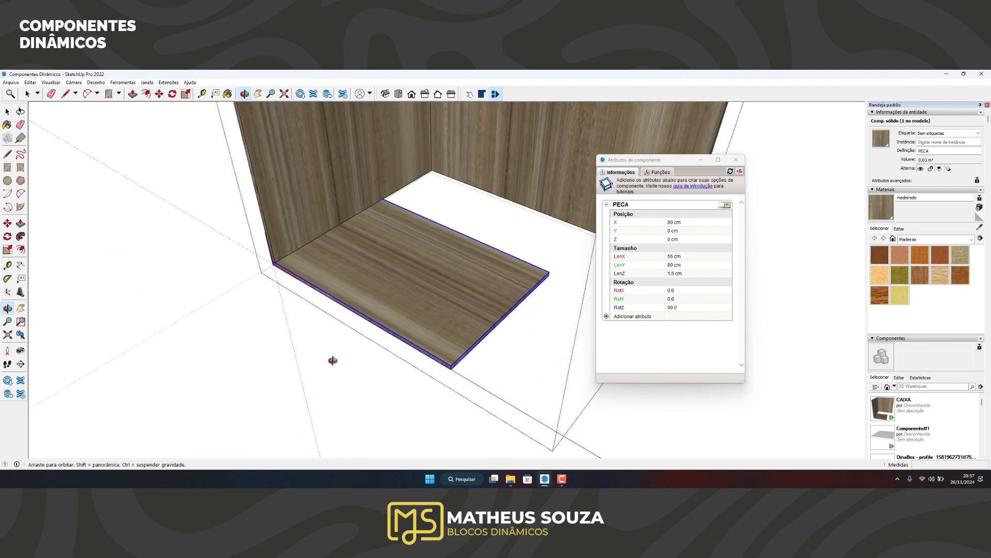
{"action": "left_click", "coordinate": [321, 257]}
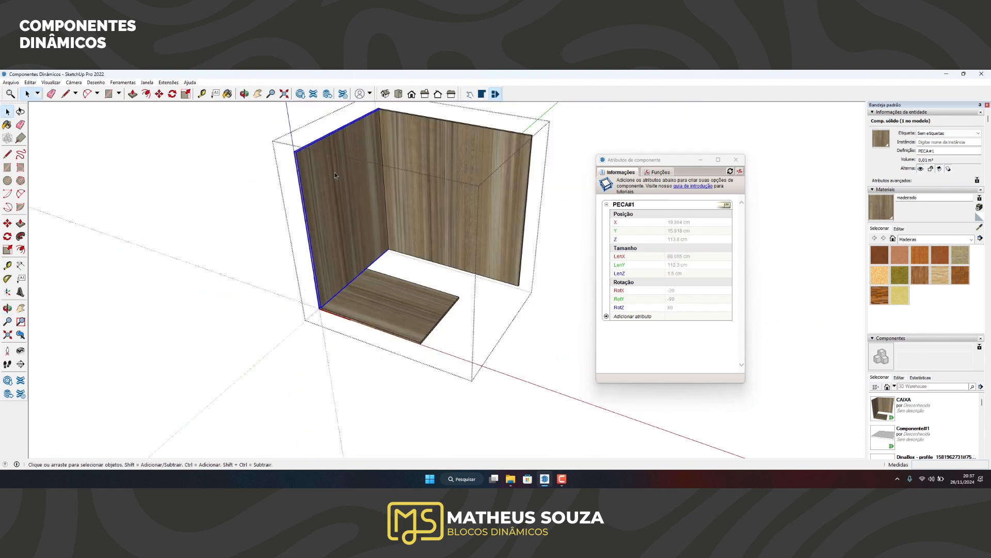
{"action": "scroll", "coordinate": [326, 185], "scroll_direction": "up", "scroll_amount": 4}
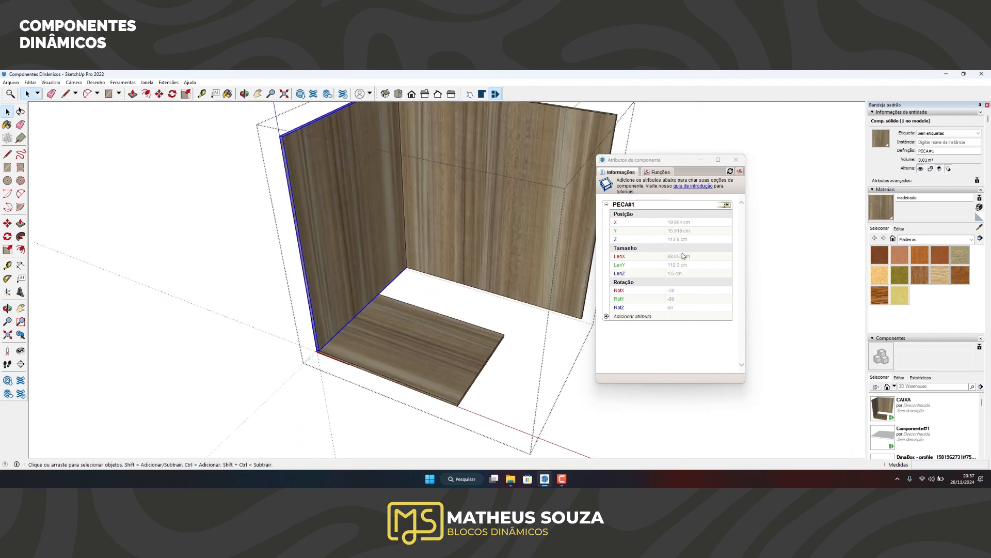
{"action": "left_click", "coordinate": [682, 256]}
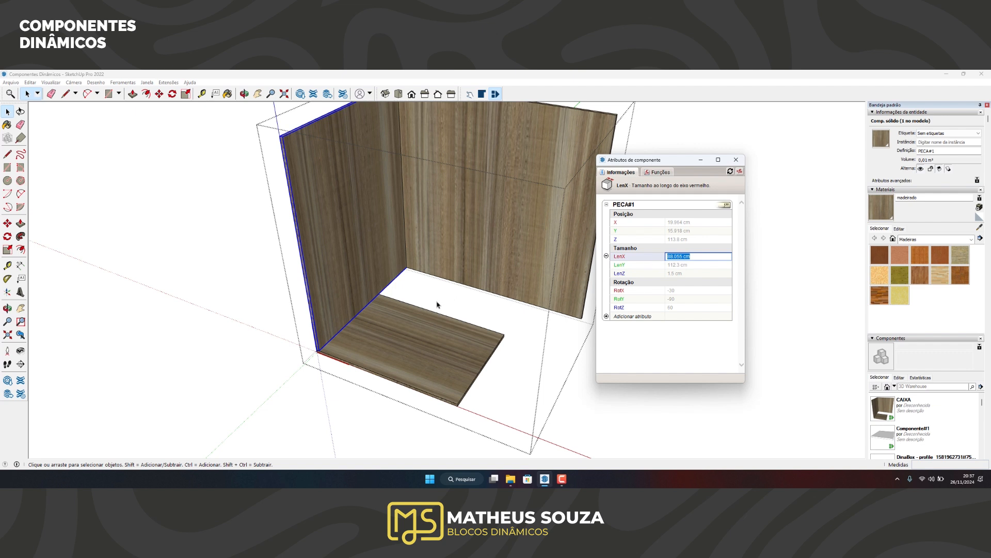
{"action": "type", "text": "="}
{"action": "type", "text": "parent!lenx"}
{"action": "key", "text": "Return"}
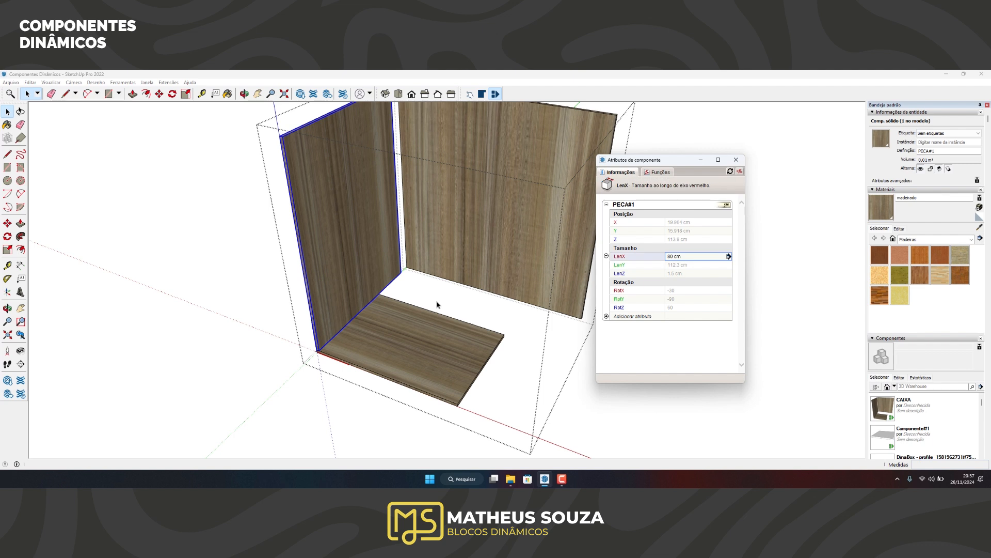
Step: Change the side panel's LenX formula to reference the parent's LenY, and set its LenY to =parent!lenz
{"action": "left_click", "coordinate": [700, 256]}
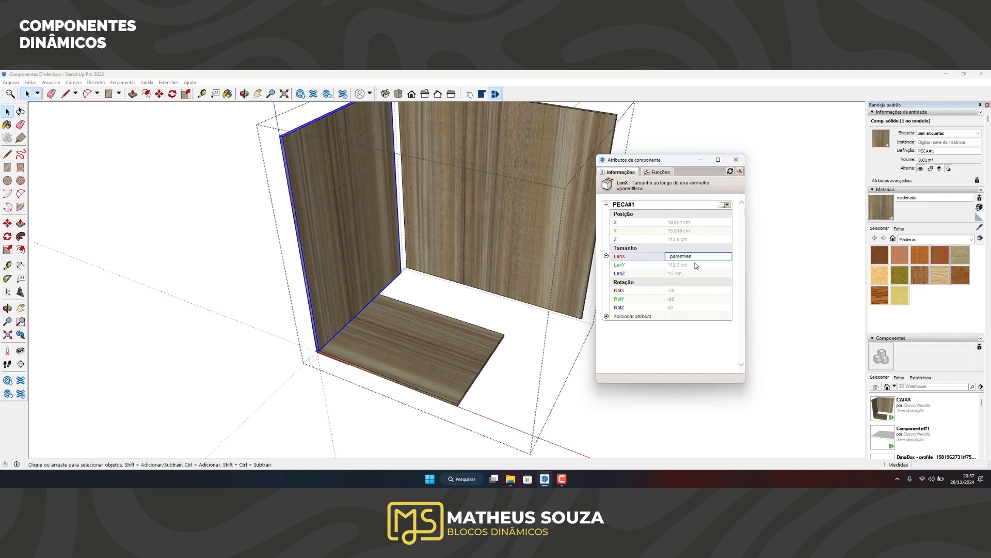
{"action": "key", "text": "Return"}
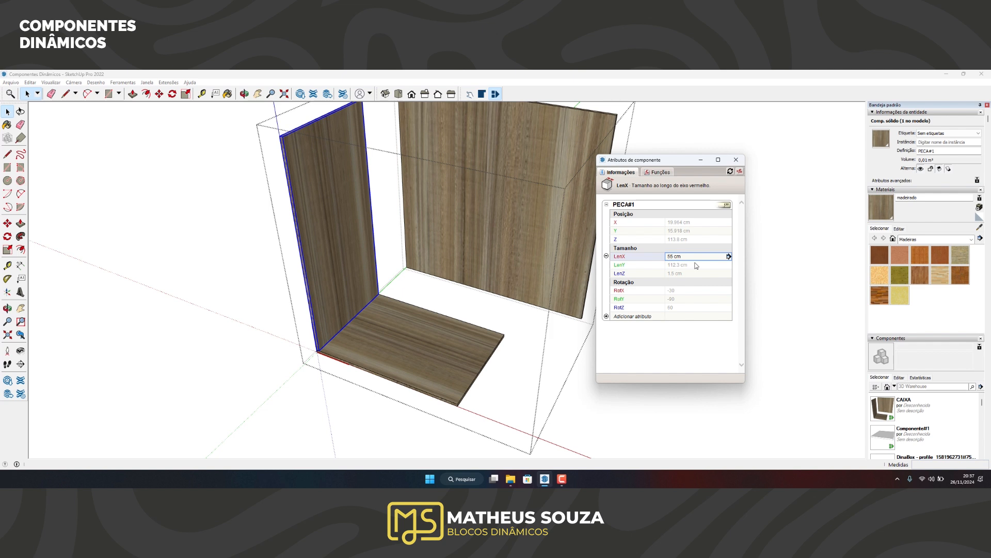
{"action": "left_click", "coordinate": [679, 266]}
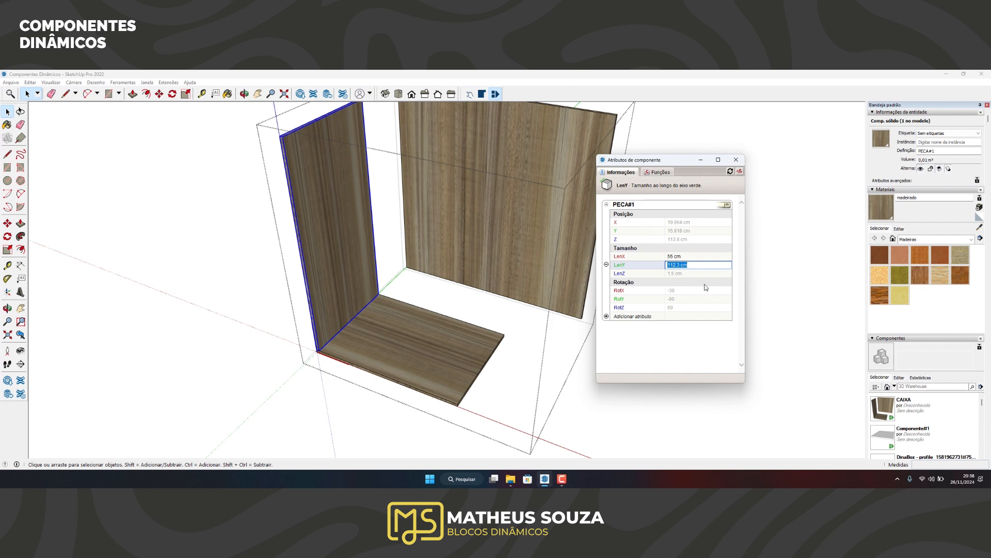
{"action": "type", "text": "=parent!lenz"}
{"action": "key", "text": "Return"}
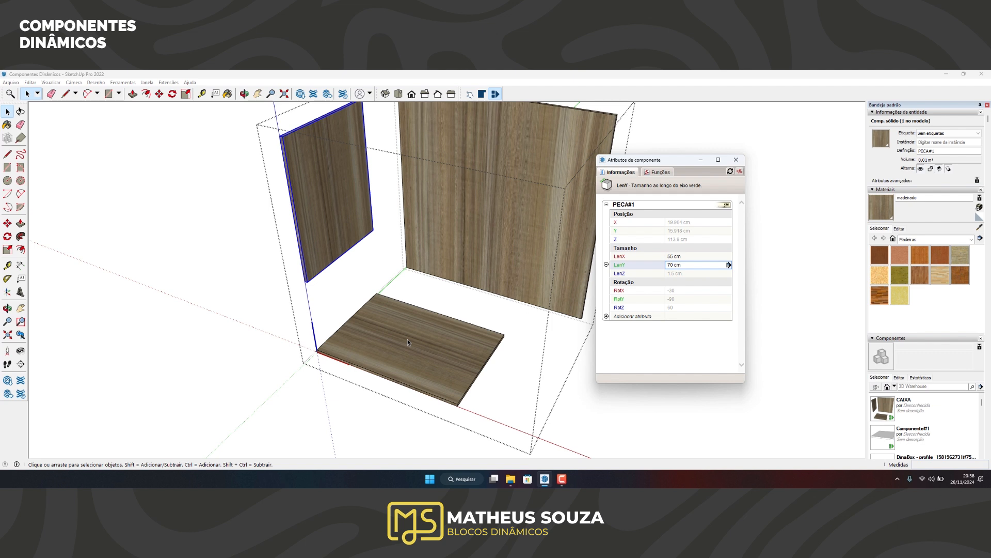
Step: Set the side panel's LenZ formula to =1.5 and subtract LenZ*2 from its parent-linked LenY formula
{"action": "left_click", "coordinate": [682, 274]}
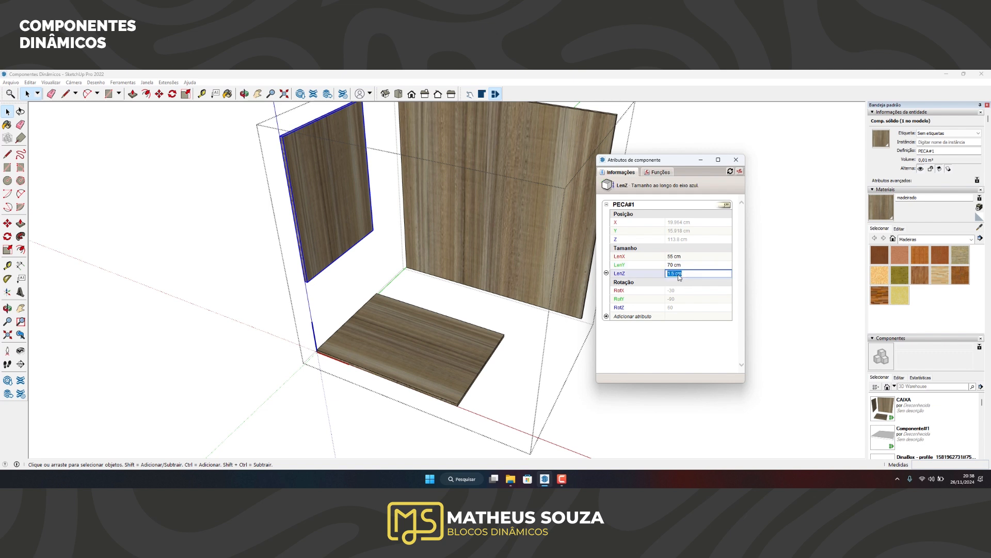
{"action": "type", "text": "=1.5"}
{"action": "key", "text": "Return"}
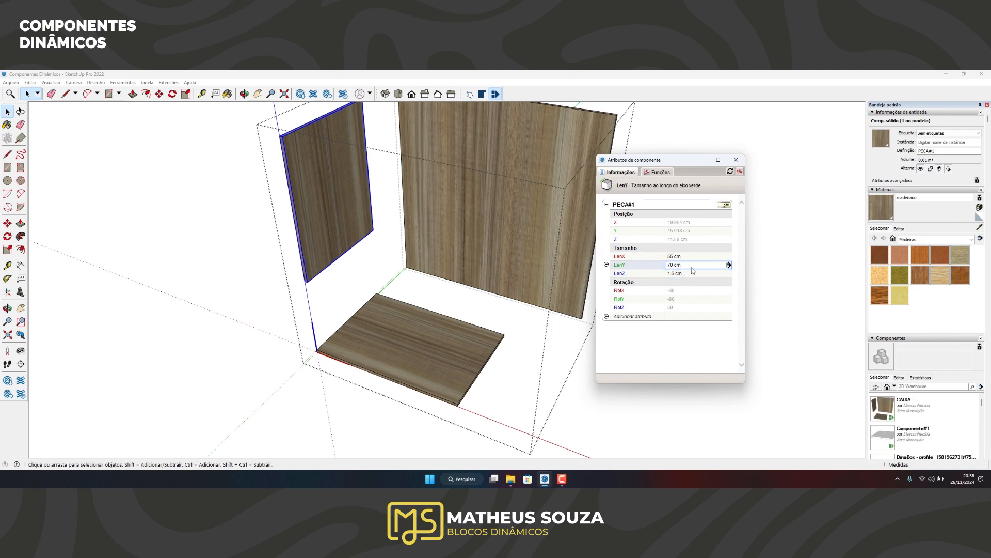
{"action": "left_click", "coordinate": [692, 267]}
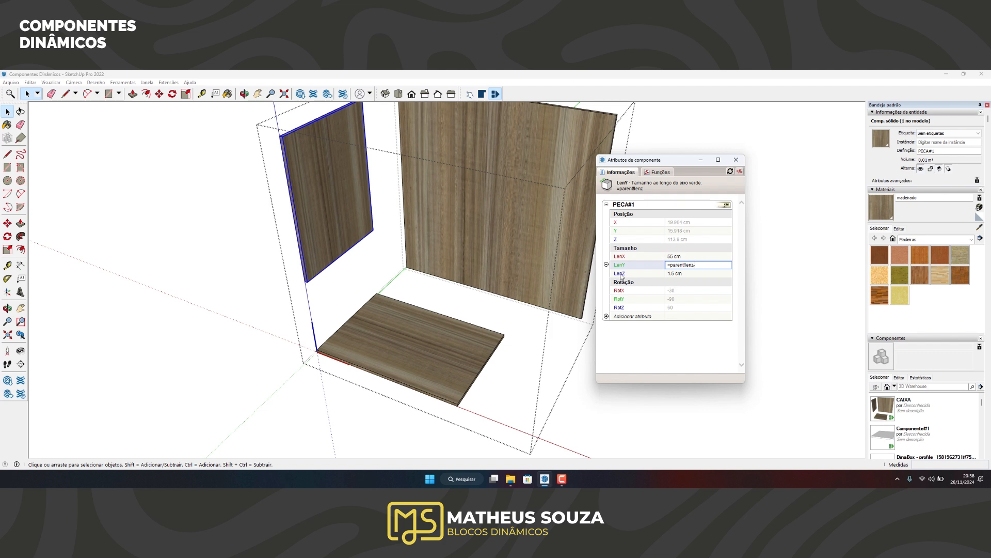
{"action": "type", "text": "LenZ*2"}
{"action": "key", "text": "Return"}
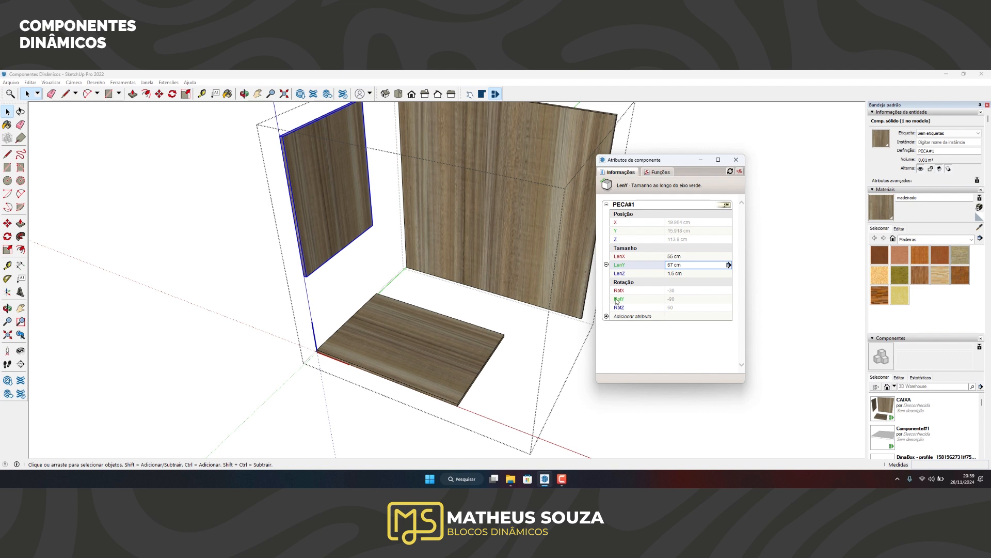
Step: Set the side panel's RotX formula to =0
{"action": "left_click", "coordinate": [675, 292]}
{"action": "type", "text": "=0"}
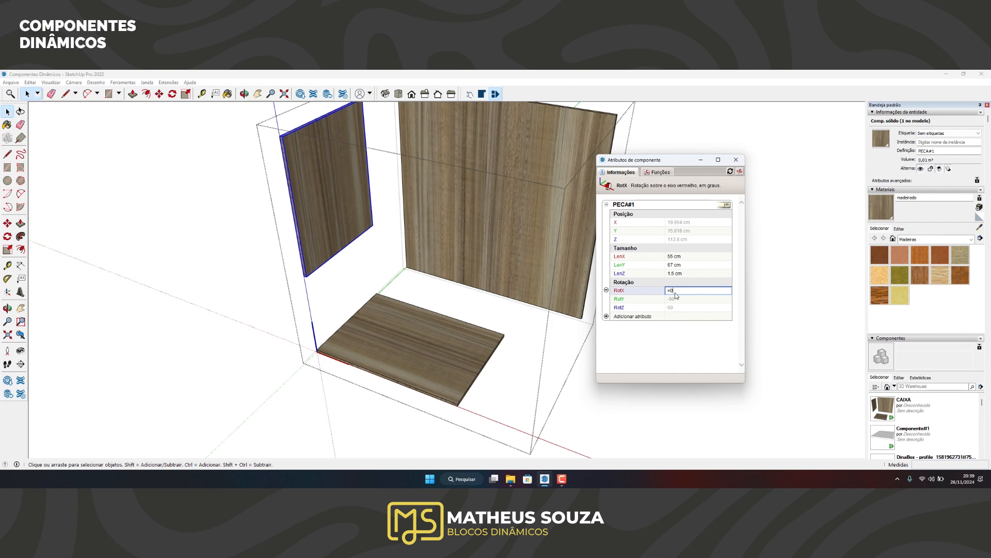
{"action": "key", "text": "Return"}
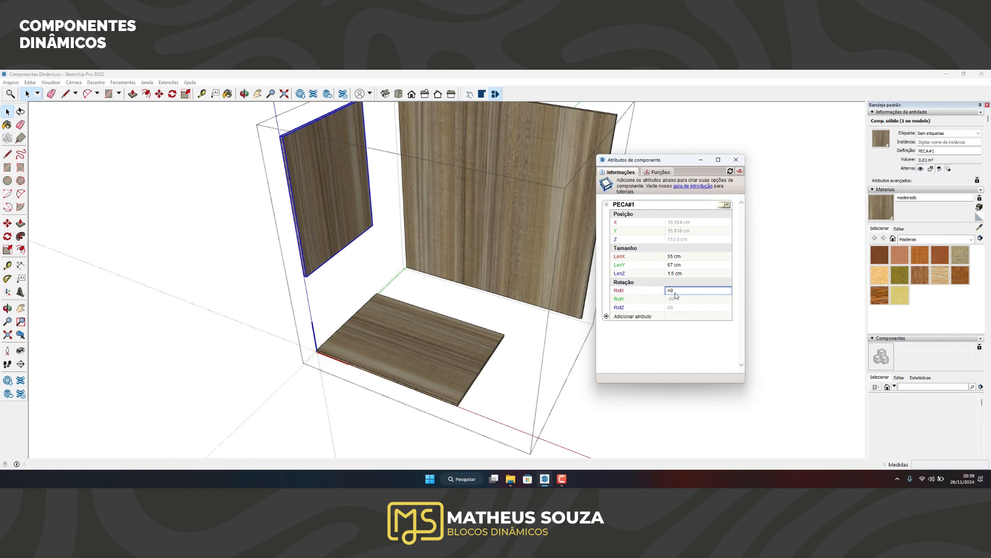
{"action": "scroll", "coordinate": [465, 269], "scroll_direction": "down", "scroll_amount": 4}
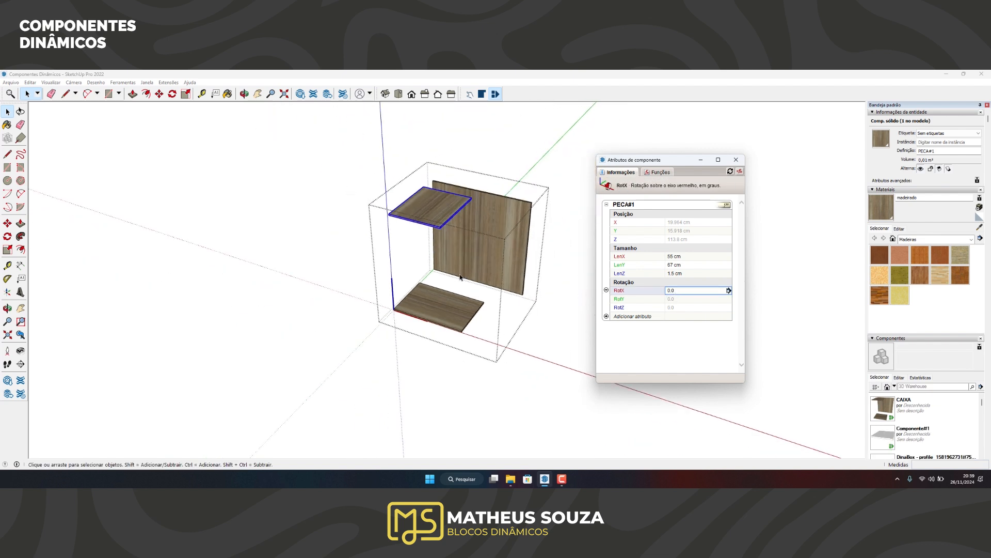
{"action": "scroll", "coordinate": [509, 265], "scroll_direction": "up", "scroll_amount": 4}
{"action": "scroll", "coordinate": [489, 232], "scroll_direction": "up", "scroll_amount": 2}
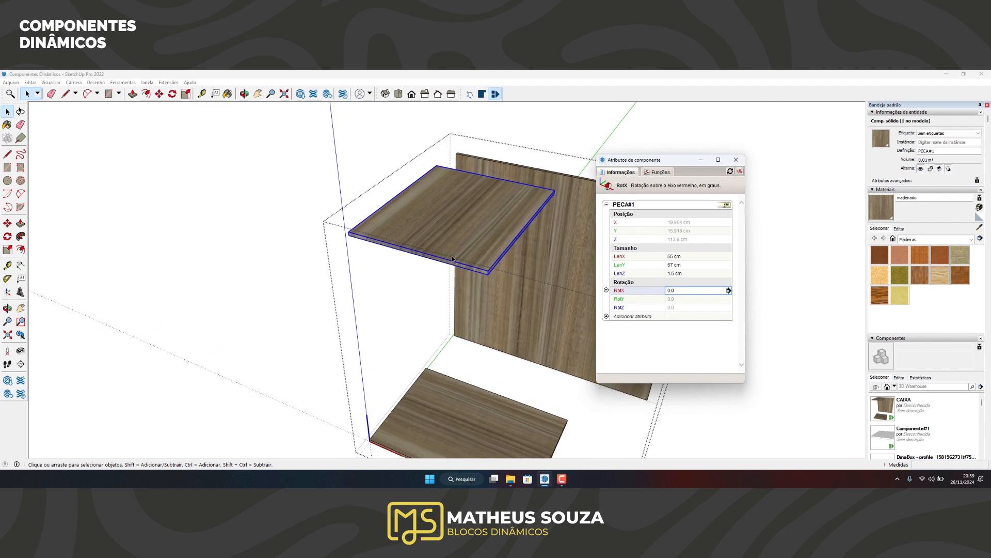
{"action": "left_click", "coordinate": [692, 292]}
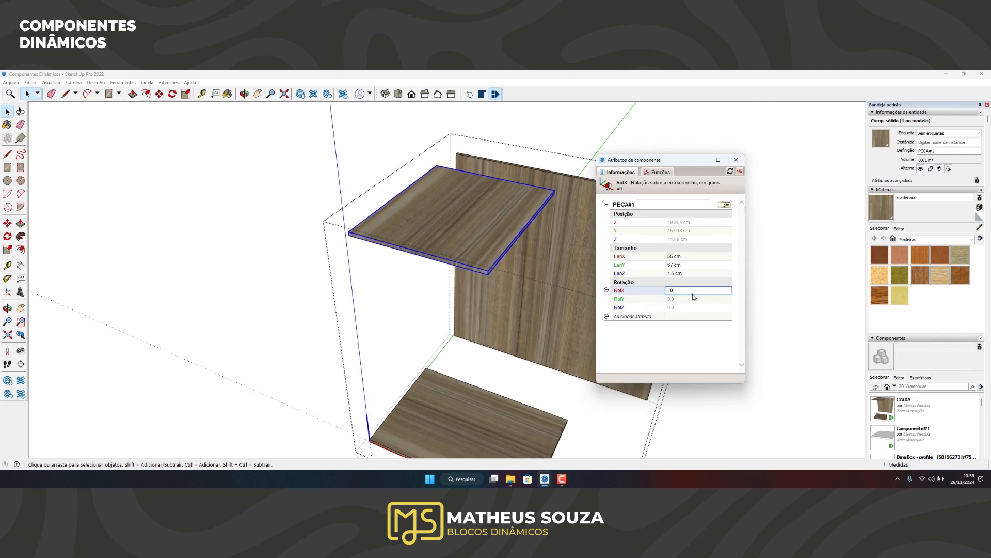
{"action": "key", "text": "BackSpace"}
{"action": "key", "text": "Return"}
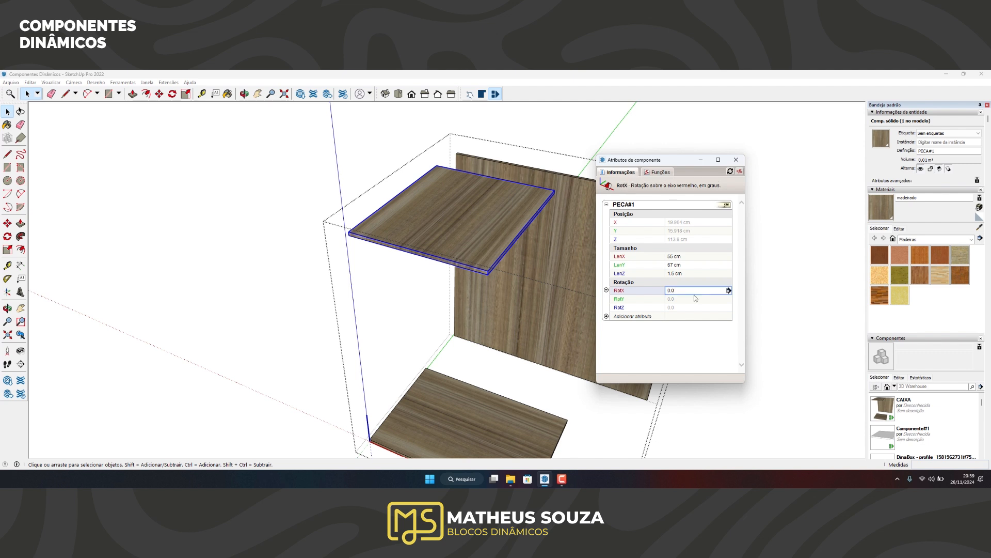
{"action": "middle_click_drag", "start_coordinate": [417, 366], "coordinate": [439, 396]}
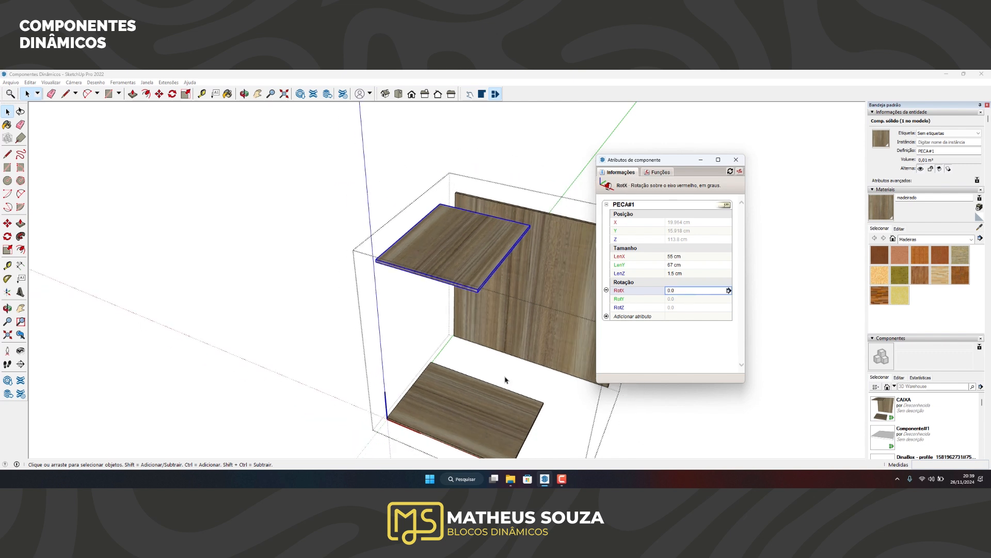
Step: Set the side panel's RotZ formula to =90
{"action": "left_click", "coordinate": [675, 308]}
{"action": "type", "text": "="}
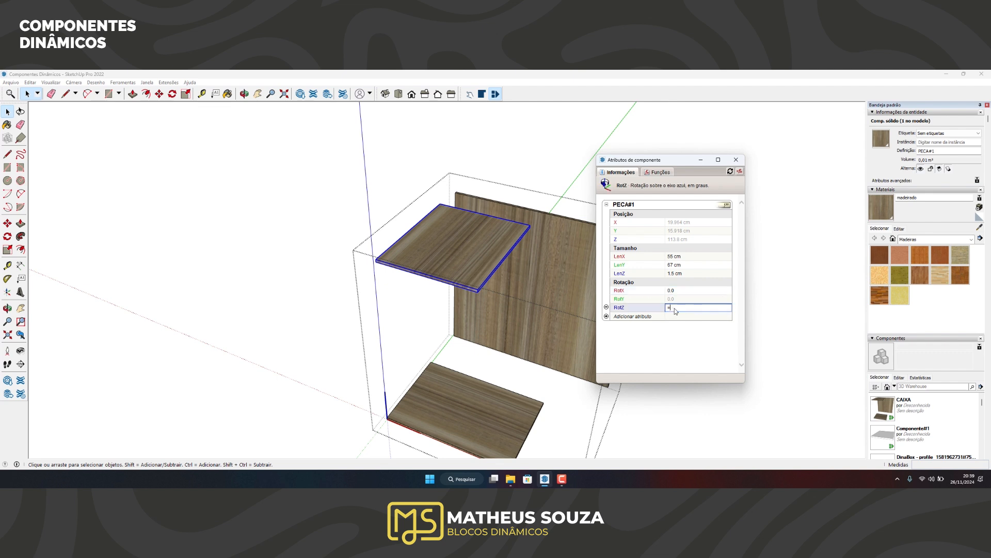
{"action": "type", "text": "90"}
{"action": "key", "text": "Return"}
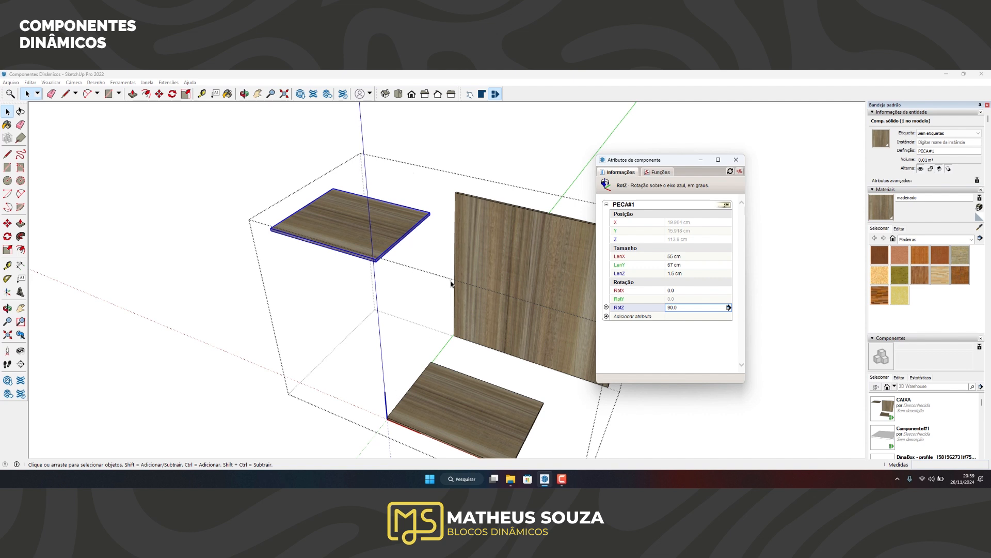
{"action": "middle_click_drag", "start_coordinate": [452, 283], "coordinate": [436, 200]}
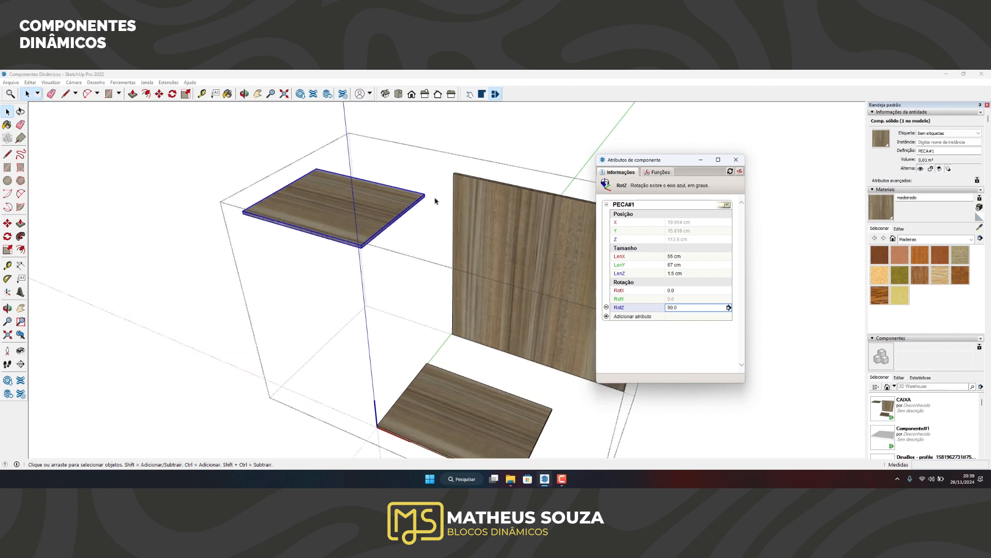
Step: Try a RotY formula of =30 on the side panel
{"action": "left_click", "coordinate": [677, 300]}
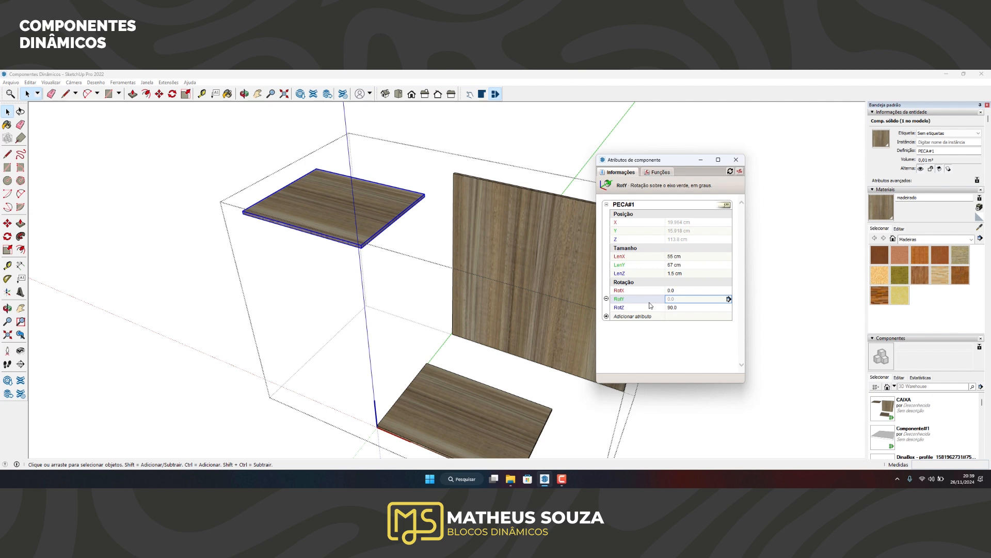
{"action": "type", "text": "=30"}
{"action": "key", "text": "Return"}
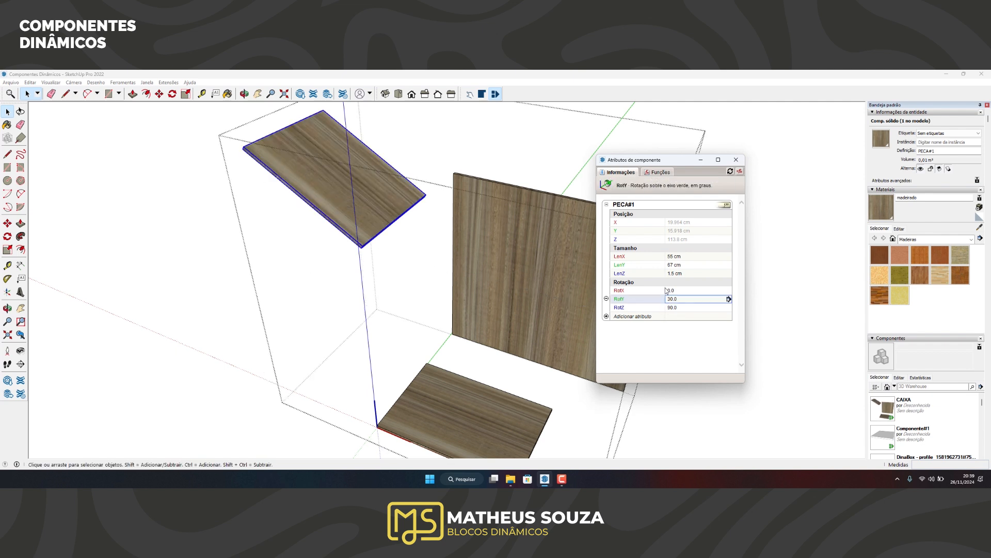
Step: Set the side panel's RotY formula to =90
{"action": "left_click", "coordinate": [683, 299]}
{"action": "type", "text": "="}
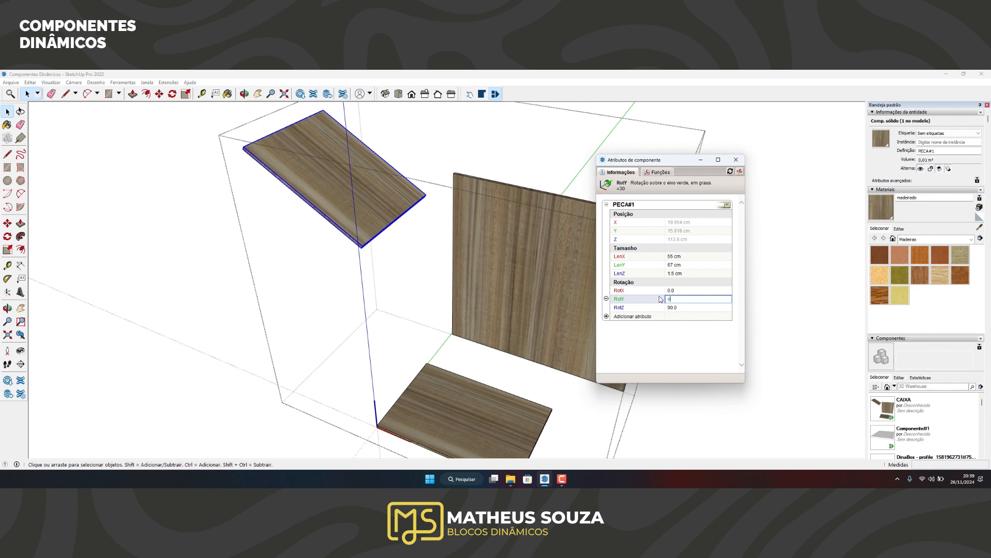
{"action": "type", "text": "90"}
{"action": "key", "text": "Return"}
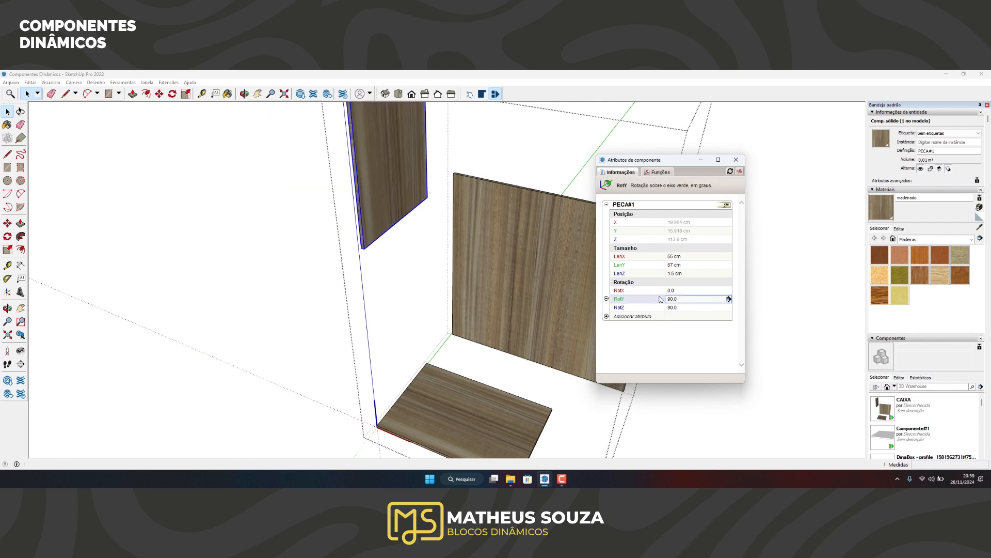
{"action": "scroll", "coordinate": [413, 219], "scroll_direction": "down", "scroll_amount": 1}
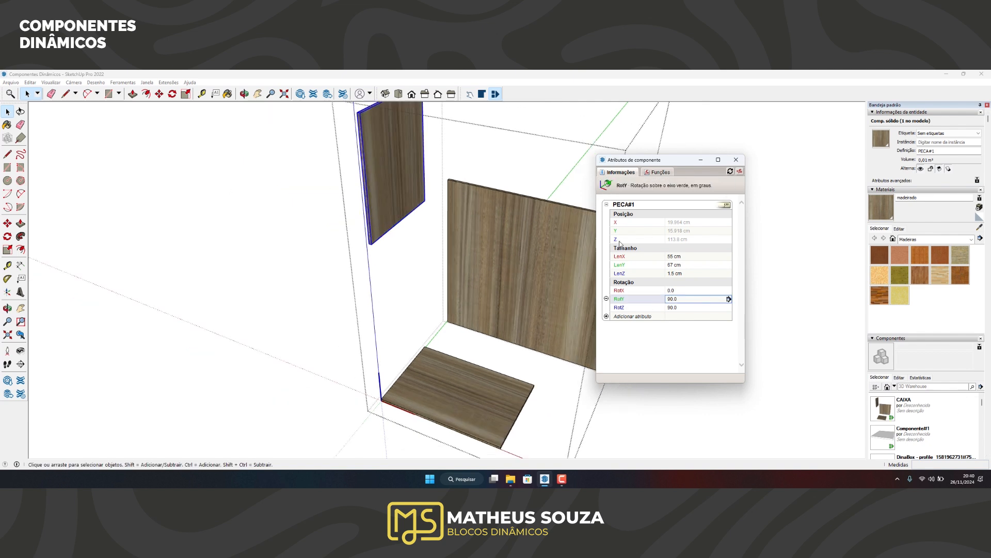
Step: Try a Z position formula of =0 on the side panel and inspect its corner against the bottom panel
{"action": "left_click", "coordinate": [640, 223]}
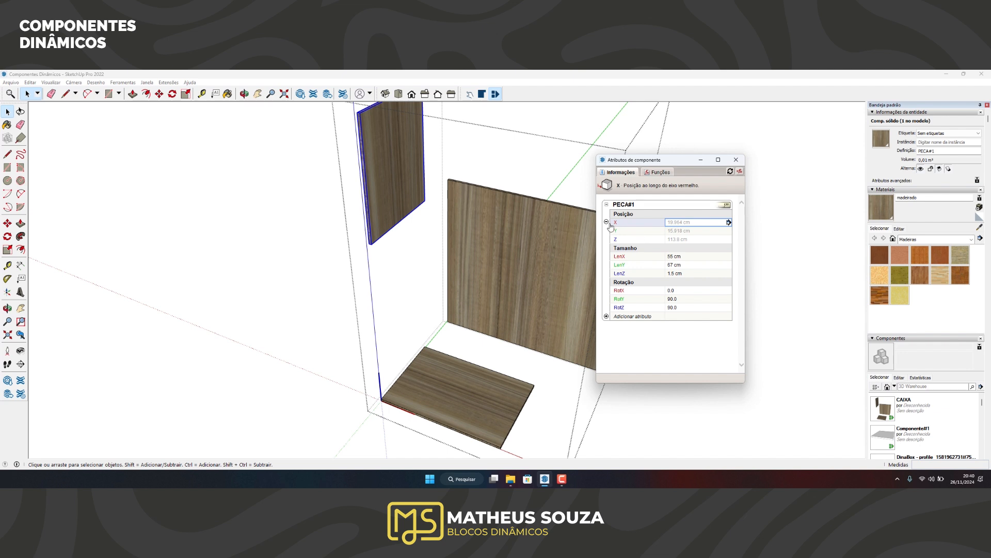
{"action": "left_click", "coordinate": [684, 233]}
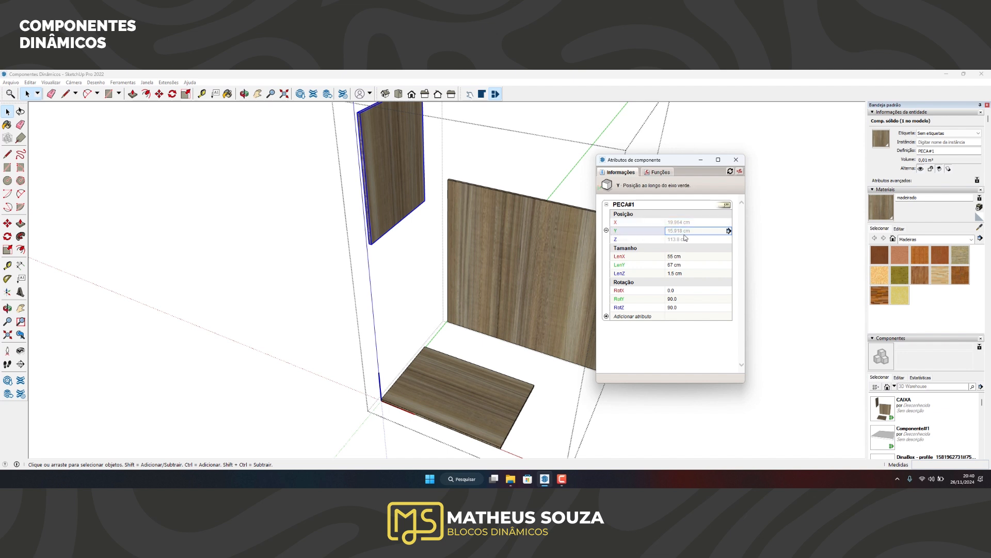
{"action": "left_click", "coordinate": [685, 238]}
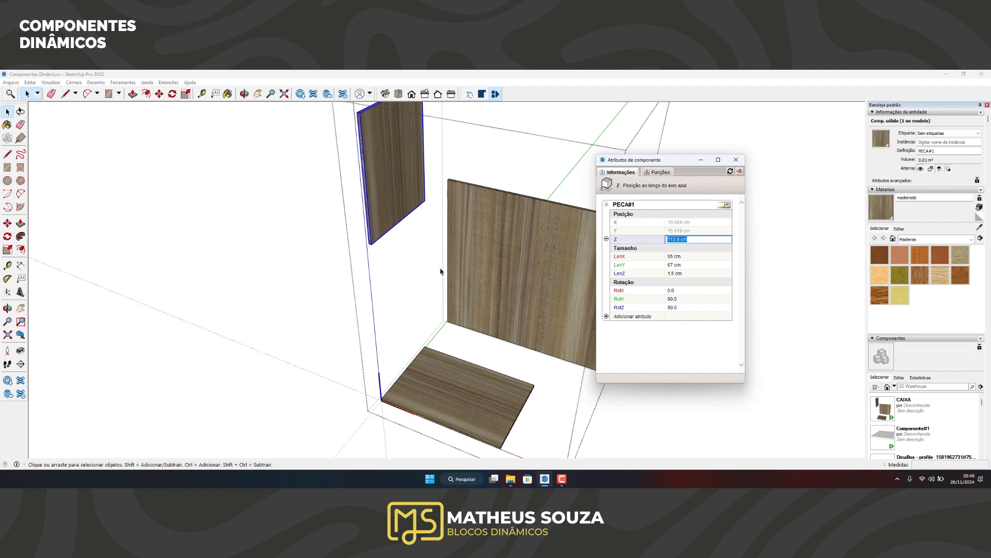
{"action": "type", "text": "=0"}
{"action": "key", "text": "Return"}
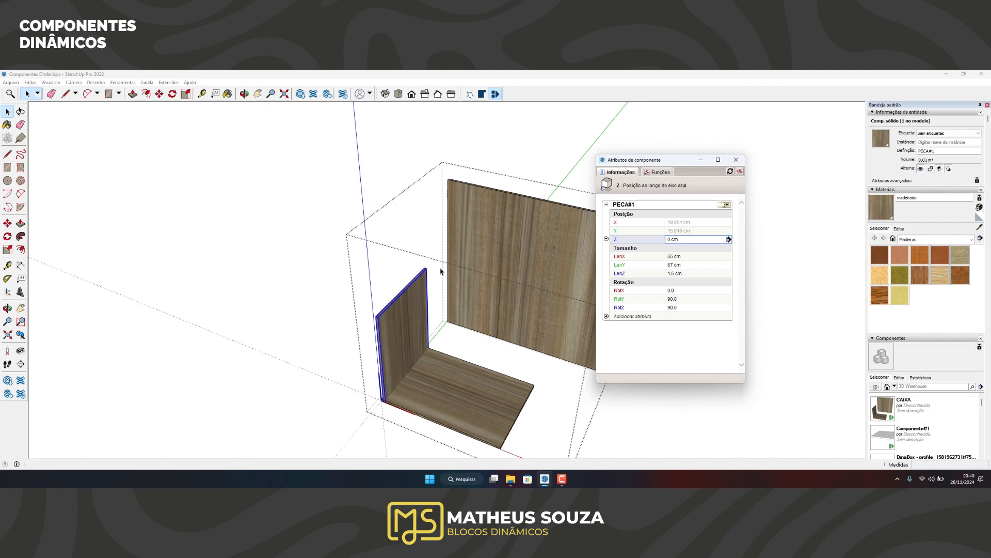
{"action": "scroll", "coordinate": [388, 352], "scroll_direction": "up", "scroll_amount": 5}
{"action": "scroll", "coordinate": [427, 379], "scroll_direction": "up", "scroll_amount": 5}
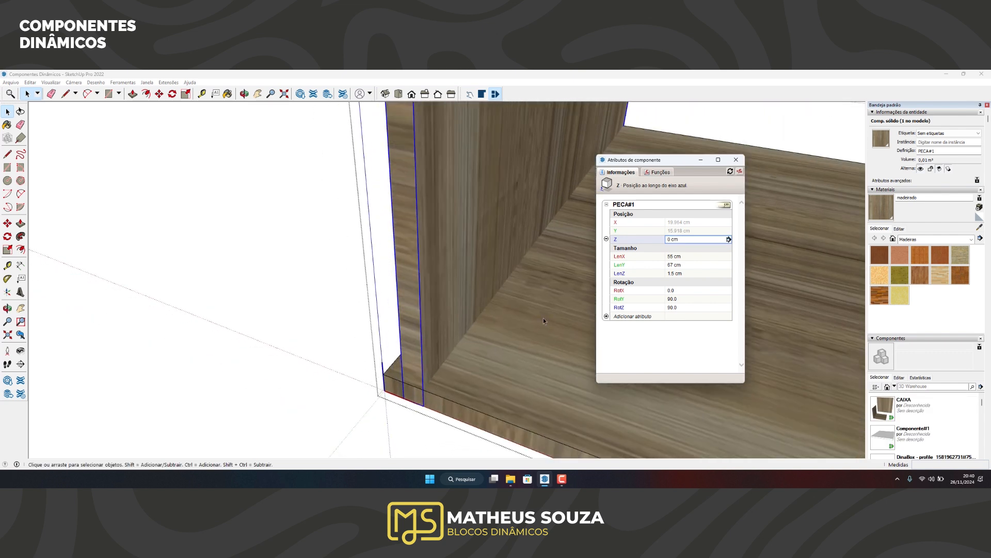
Step: Set the side panel's Z position formula to =lenz
{"action": "left_click", "coordinate": [678, 240]}
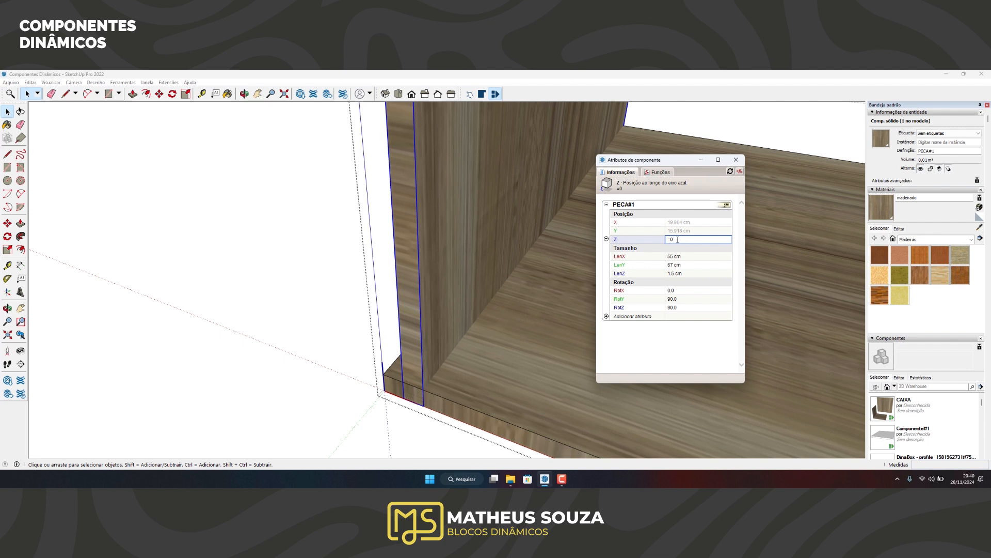
{"action": "key", "text": "BackSpace"}
{"action": "type", "text": "lenz"}
{"action": "key", "text": "Return"}
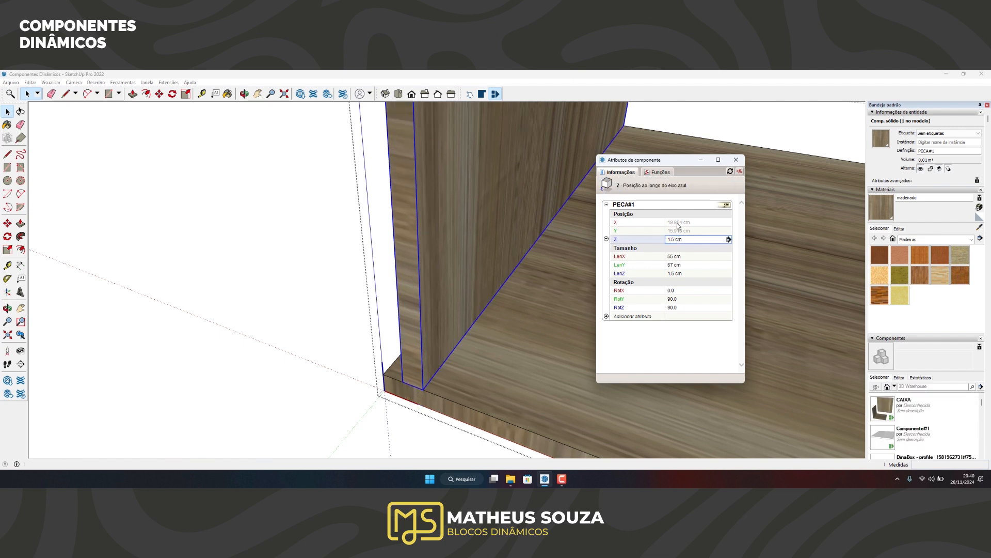
Step: Set both the X and Y position formulas of the side panel to =0
{"action": "left_click", "coordinate": [679, 223]}
{"action": "type", "text": "="}
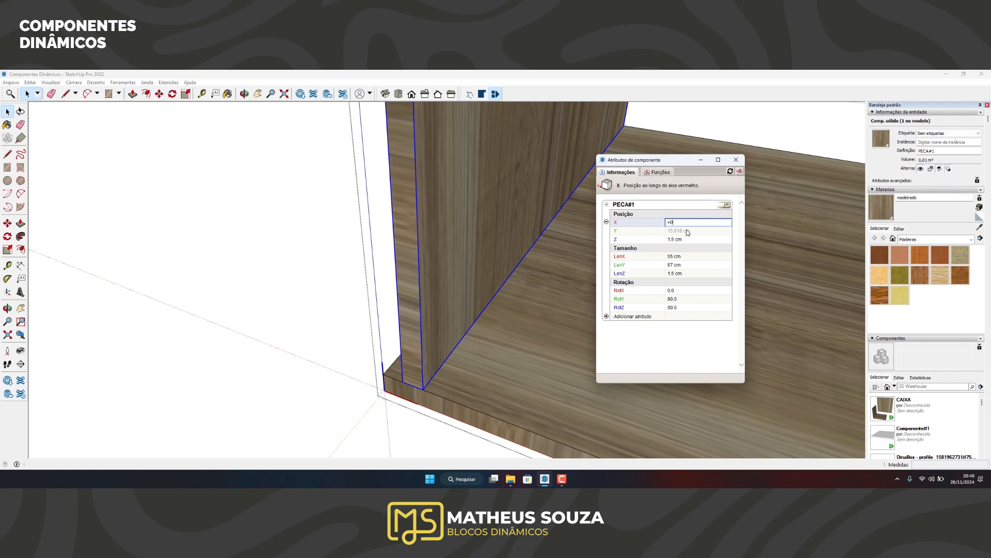
{"action": "type", "text": "0"}
{"action": "key", "text": "Return"}
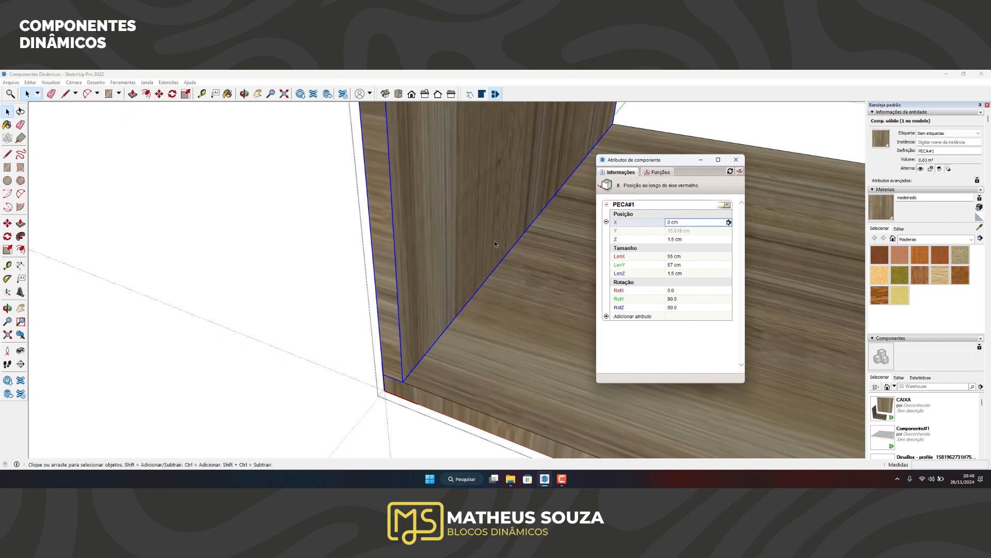
{"action": "left_click", "coordinate": [682, 231]}
{"action": "type", "text": "="}
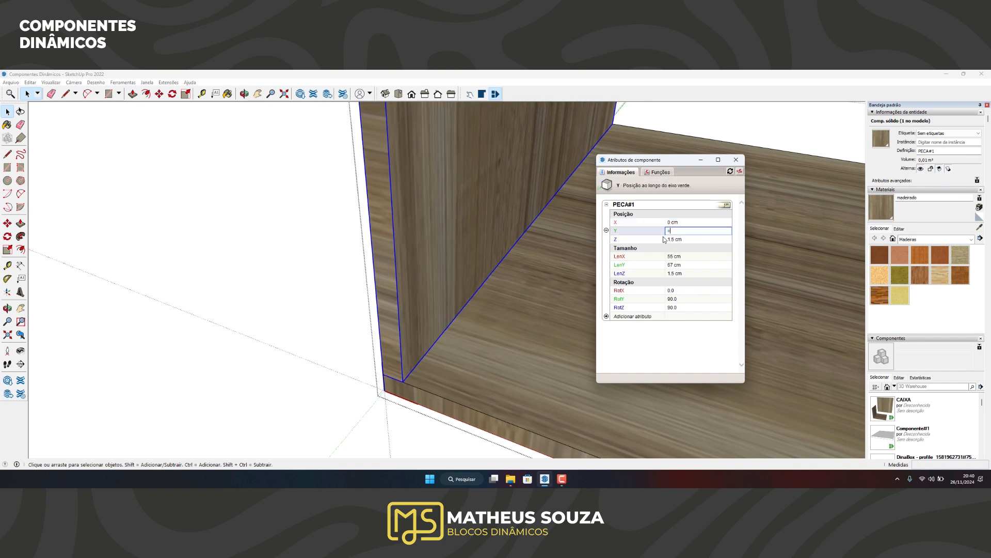
{"action": "type", "text": "0"}
{"action": "key", "text": "Return"}
{"action": "scroll", "coordinate": [283, 239], "scroll_direction": "down", "scroll_amount": 5}
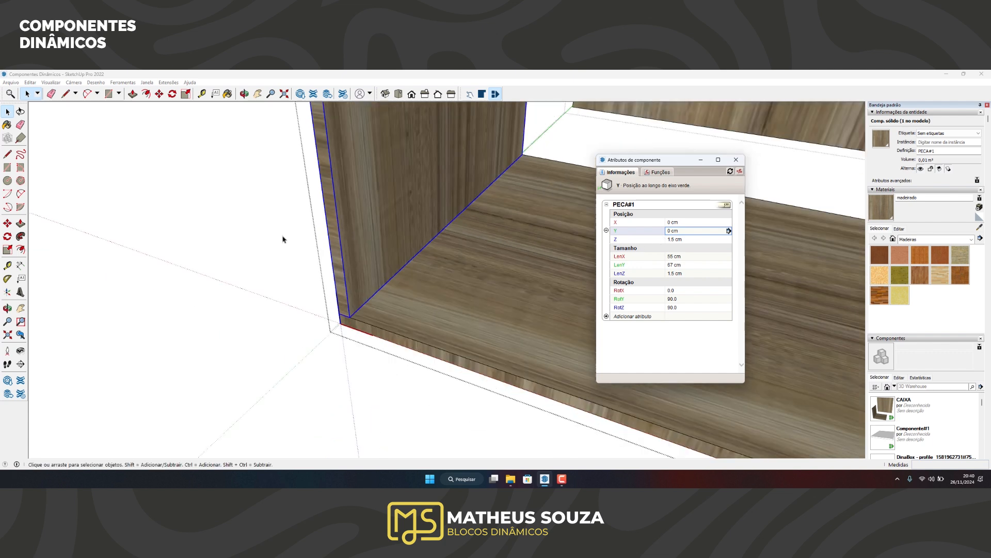
{"action": "scroll", "coordinate": [246, 285], "scroll_direction": "down", "scroll_amount": 5}
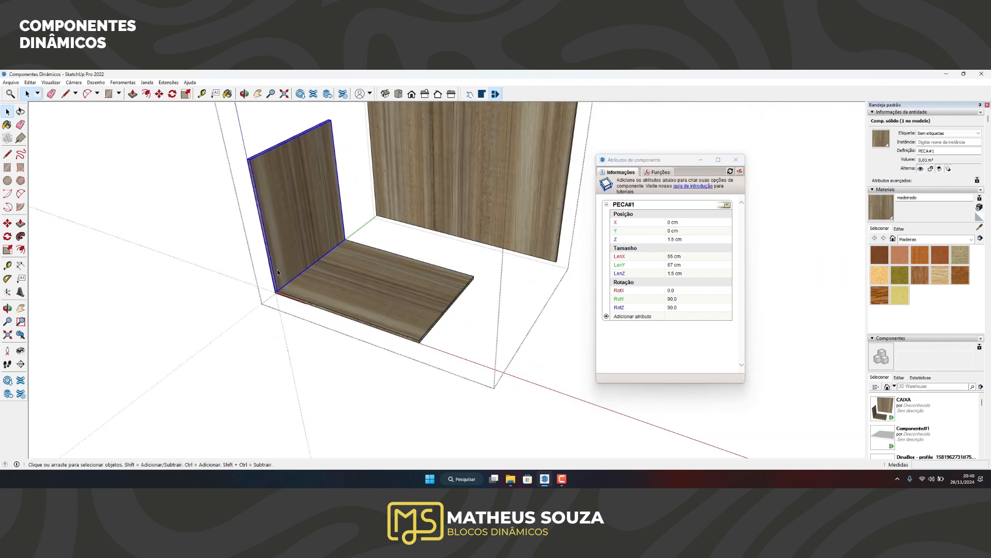
Step: Try to move the side panel across the bottom panel to test its position formulas
{"action": "key", "text": "m"}
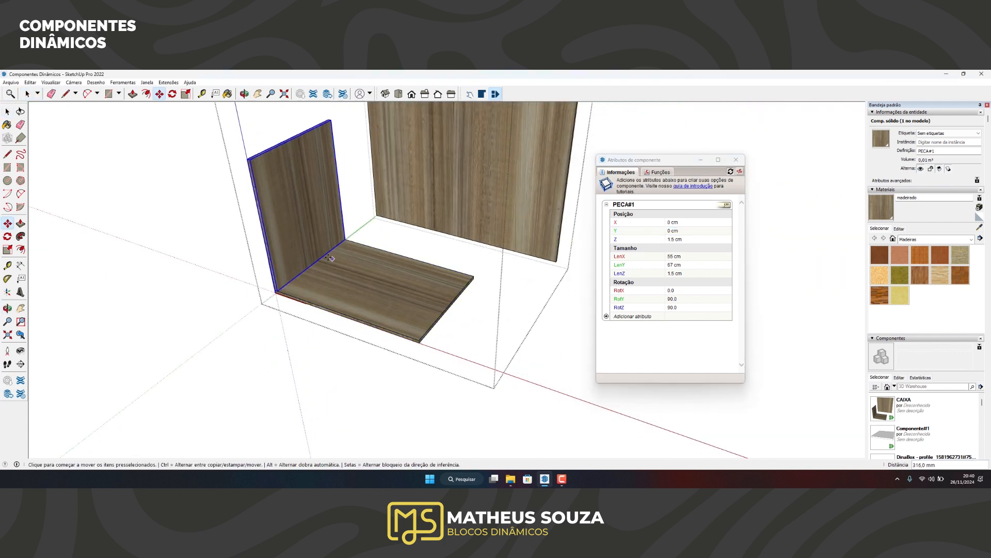
{"action": "left_click", "coordinate": [307, 248]}
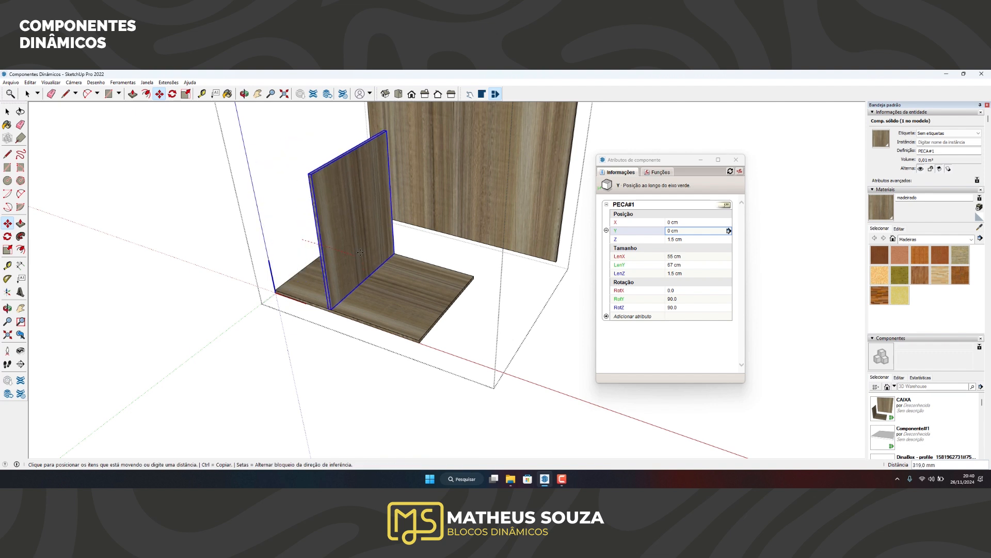
{"action": "left_click", "coordinate": [329, 229]}
{"action": "scroll", "coordinate": [417, 298], "scroll_direction": "down", "scroll_amount": 3}
{"action": "key", "text": "space"}
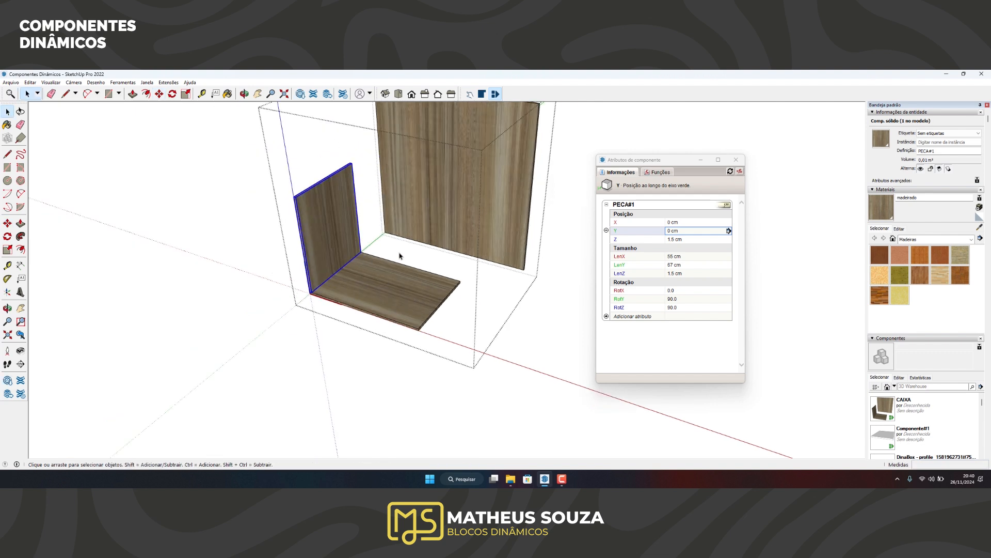
Step: Set the LenX formula of the large back panel to =parent!lenx
{"action": "left_click", "coordinate": [398, 226]}
{"action": "scroll", "coordinate": [386, 236], "scroll_direction": "up", "scroll_amount": 3}
{"action": "scroll", "coordinate": [400, 292], "scroll_direction": "down", "scroll_amount": 4}
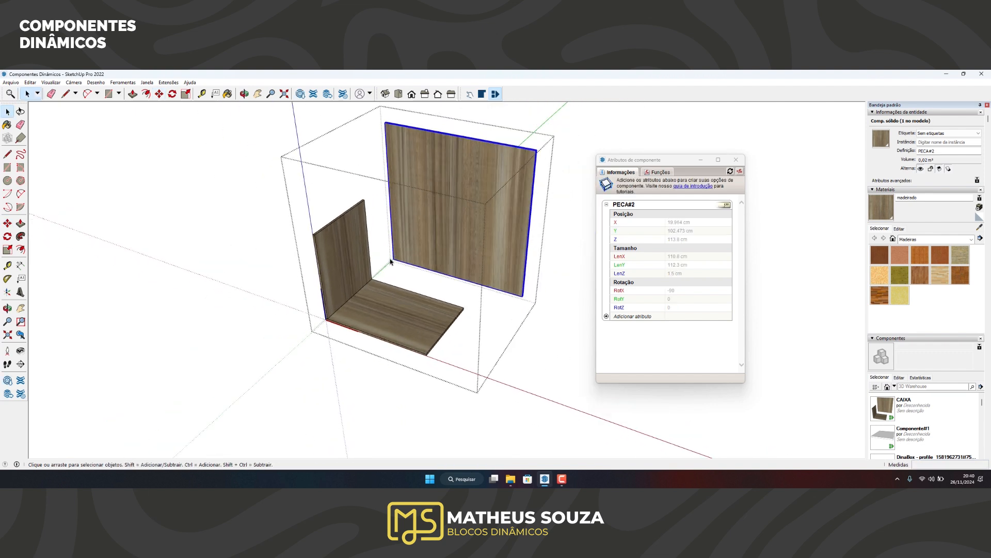
{"action": "scroll", "coordinate": [394, 262], "scroll_direction": "up", "scroll_amount": 1}
{"action": "scroll", "coordinate": [436, 238], "scroll_direction": "up", "scroll_amount": 2}
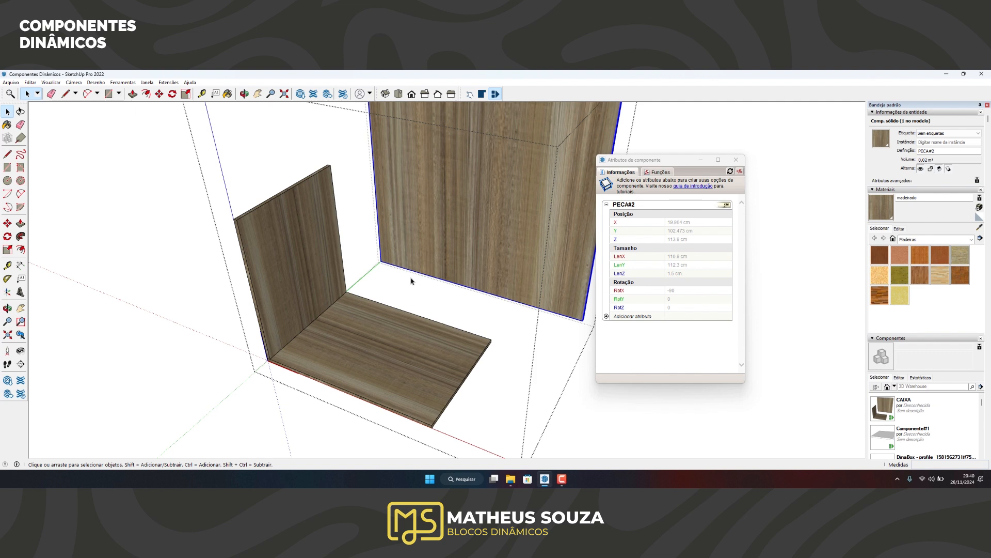
{"action": "scroll", "coordinate": [412, 281], "scroll_direction": "up", "scroll_amount": 1}
{"action": "left_click", "coordinate": [684, 255]}
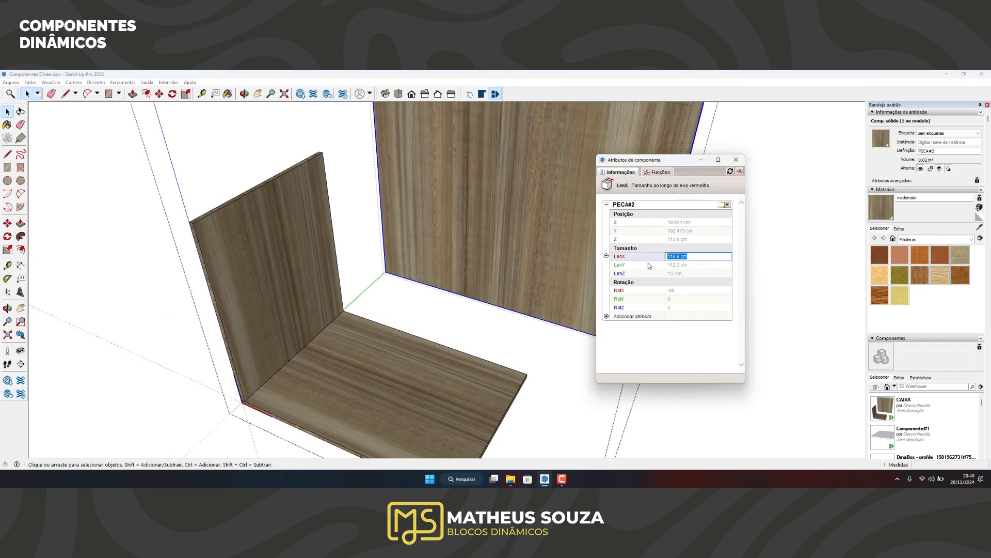
{"action": "type", "text": "=parent!lenx"}
{"action": "key", "text": "Return"}
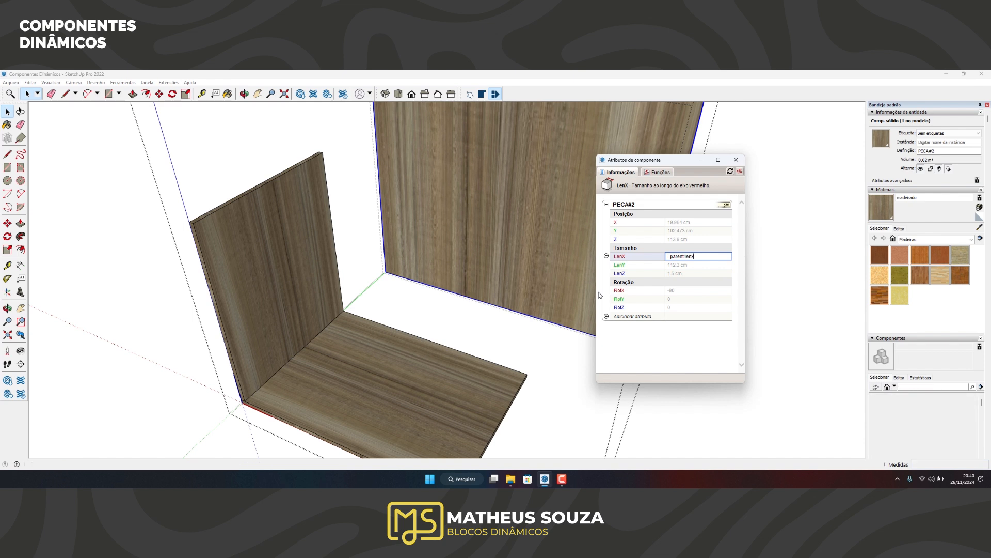
{"action": "left_click", "coordinate": [683, 257]}
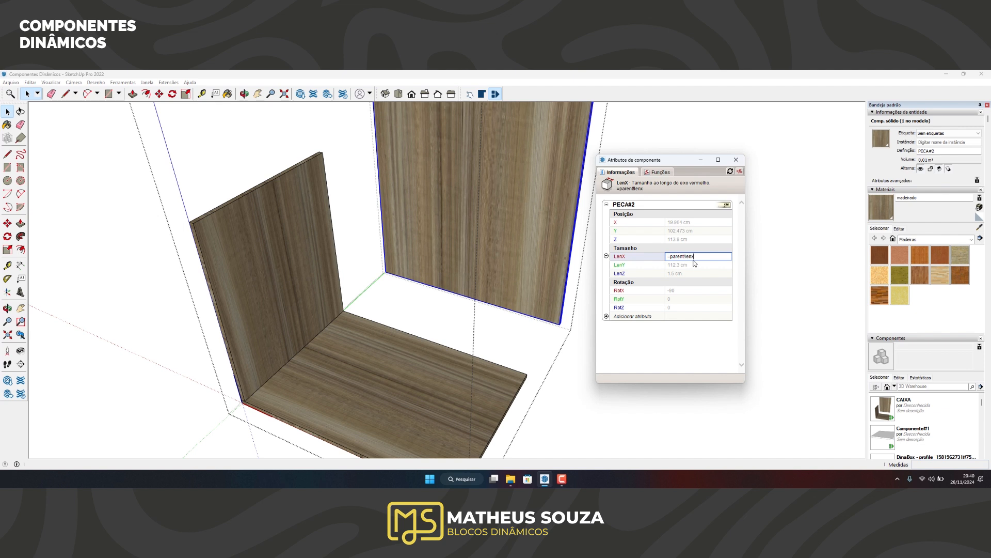
{"action": "key", "text": "Return"}
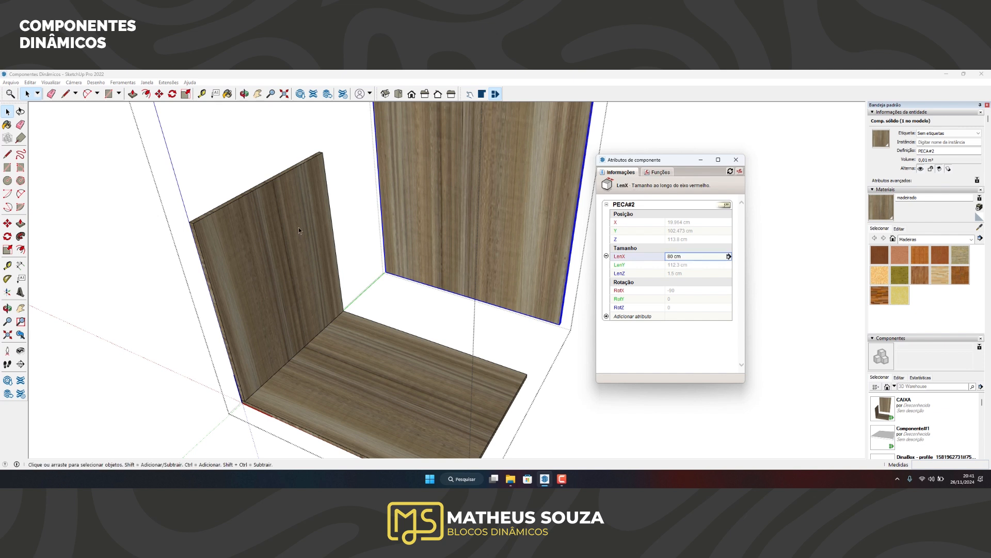
Step: Set the back panel's LenZ thickness formula to =1.5
{"action": "left_click", "coordinate": [681, 273]}
{"action": "type", "text": "=1.5"}
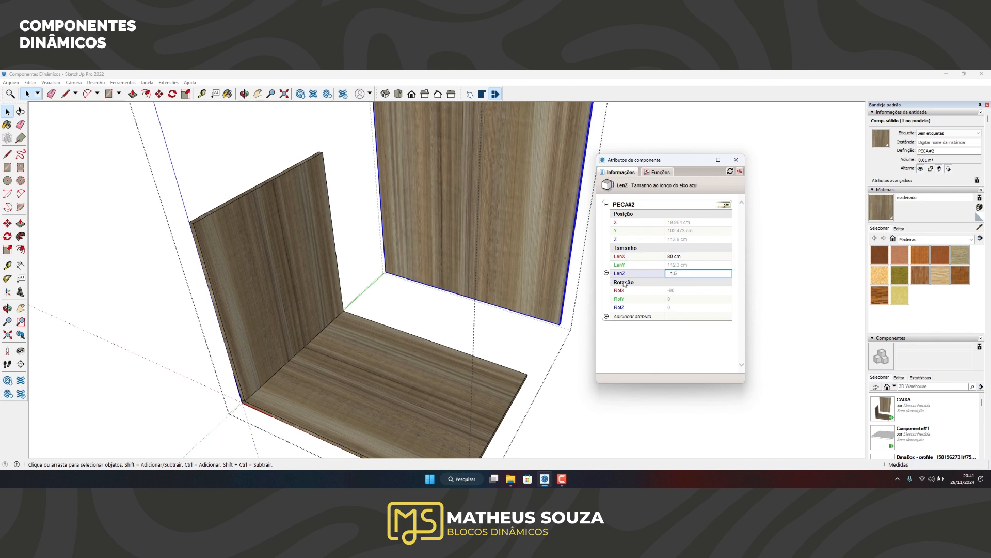
{"action": "key", "text": "Return"}
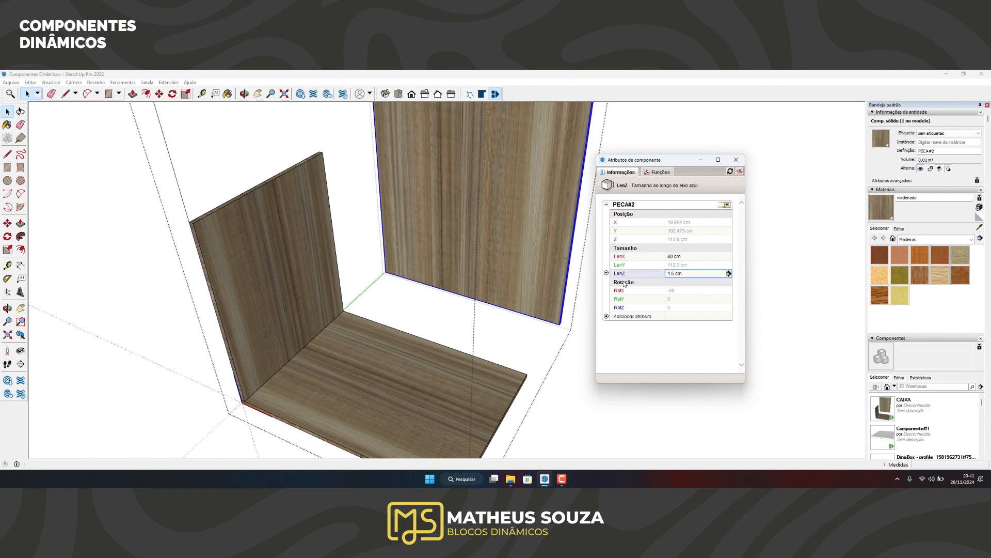
Step: Extend the back panel's LenX formula to =parent!lenx-lenz*2 to subtract two panel thicknesses
{"action": "left_click", "coordinate": [686, 257]}
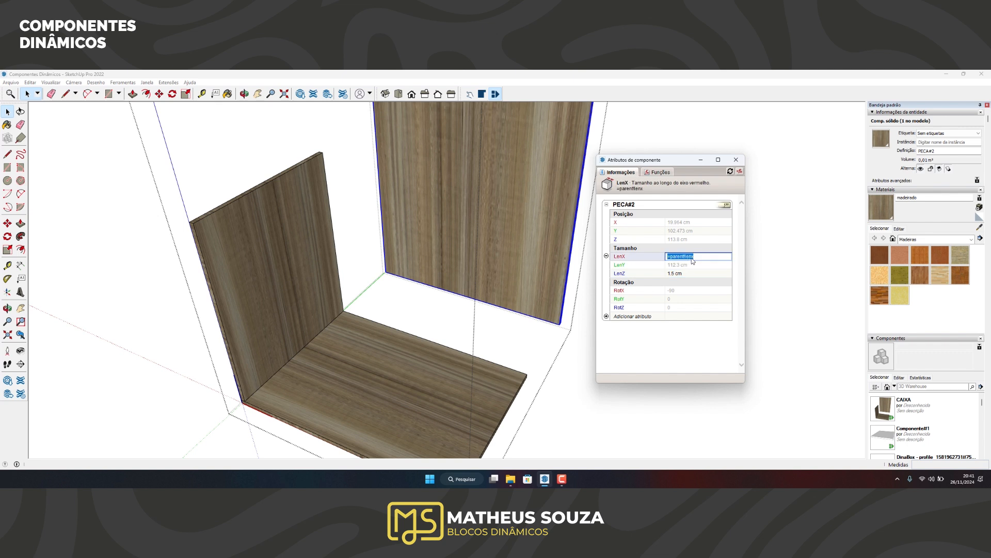
{"action": "left_click", "coordinate": [697, 257]}
{"action": "type", "text": "-lenz*2"}
{"action": "key", "text": "Return"}
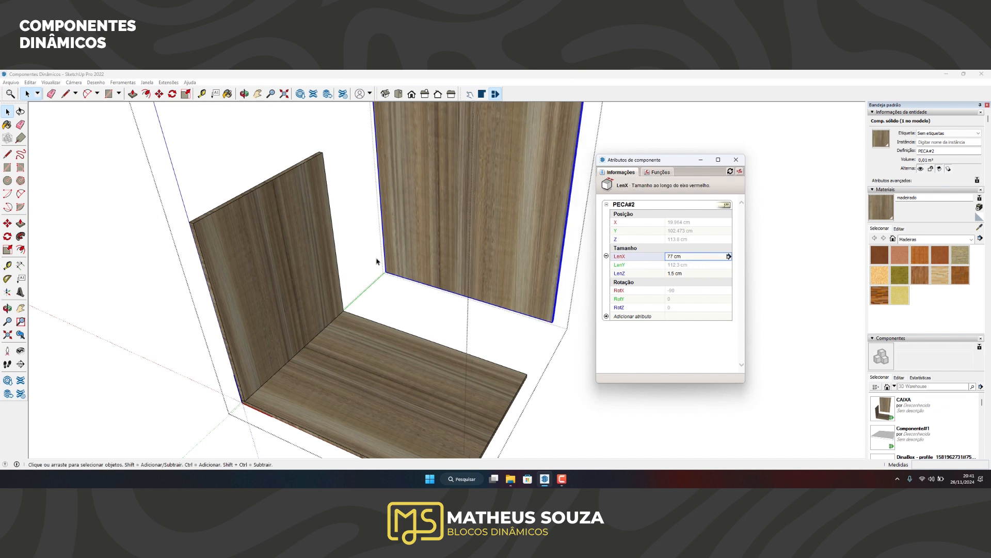
Step: Set the back panel's LenY formula to =parent!lenz-lenz*2
{"action": "left_click", "coordinate": [678, 267]}
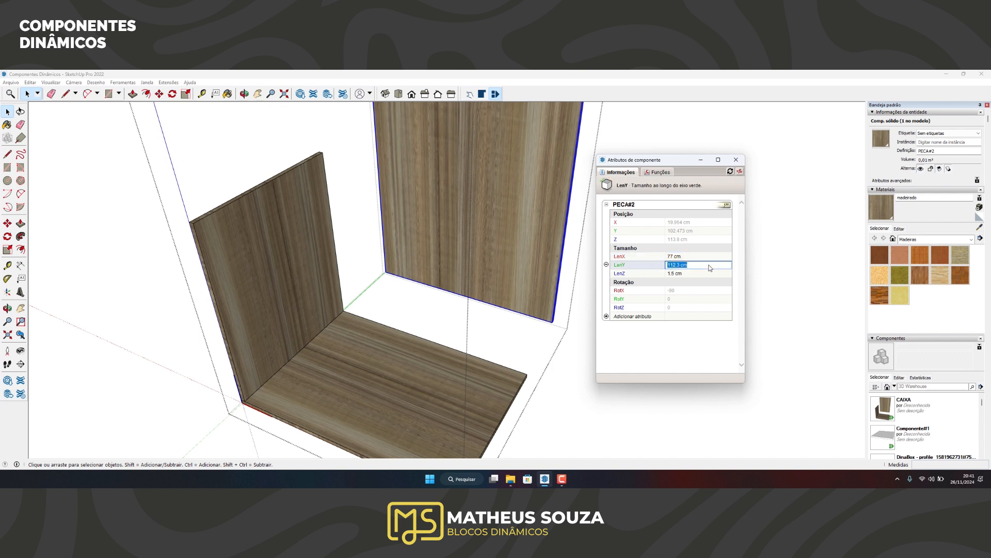
{"action": "type", "text": "="}
{"action": "type", "text": "parent!lenz-lenz*2"}
{"action": "key", "text": "Return"}
{"action": "middle_click_drag", "start_coordinate": [392, 279], "coordinate": [331, 290]}
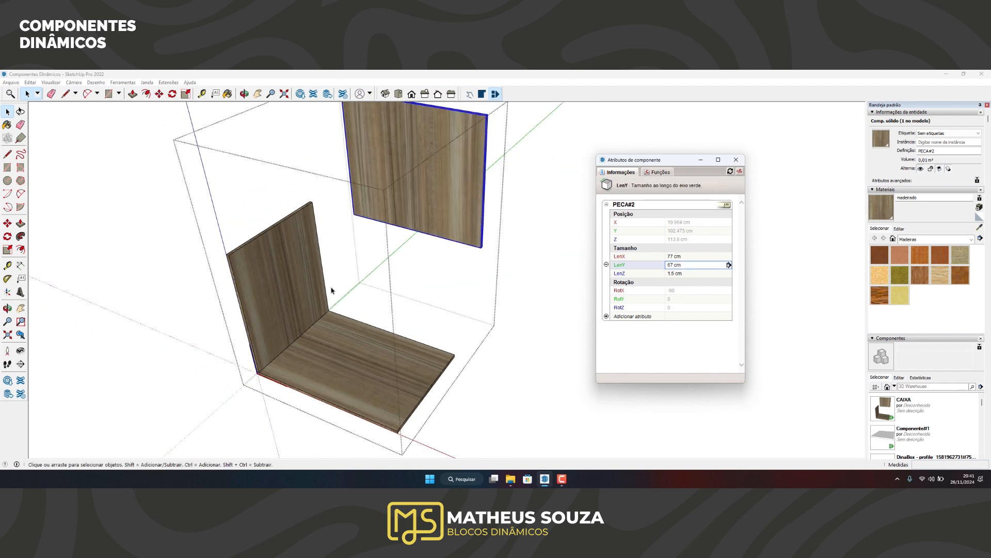
{"action": "scroll", "coordinate": [318, 211], "scroll_direction": "up", "scroll_amount": 2}
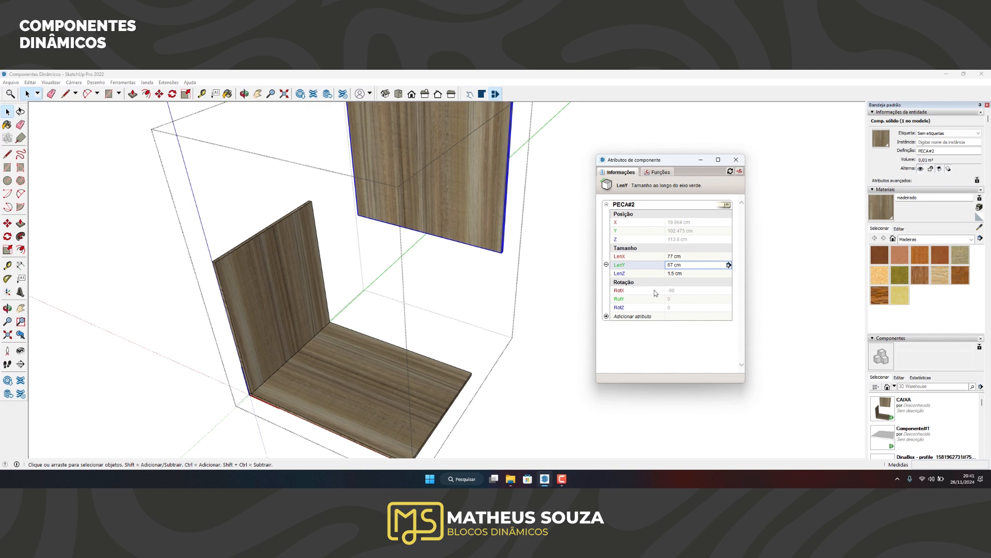
Step: Fix the back panel's rotation with RotX at =90 and both RotY and RotZ at 0
{"action": "left_click", "coordinate": [678, 291]}
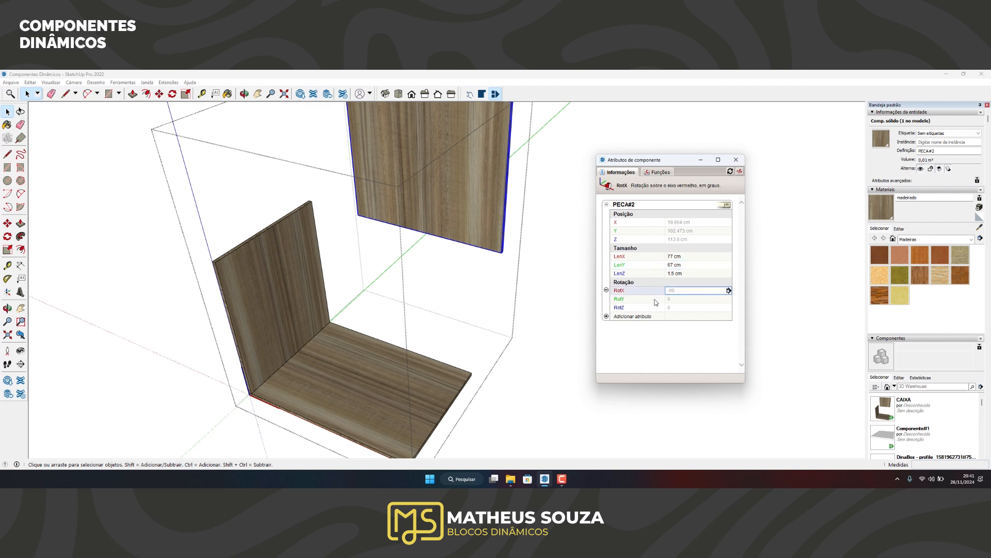
{"action": "type", "text": "=90"}
{"action": "key", "text": "Return"}
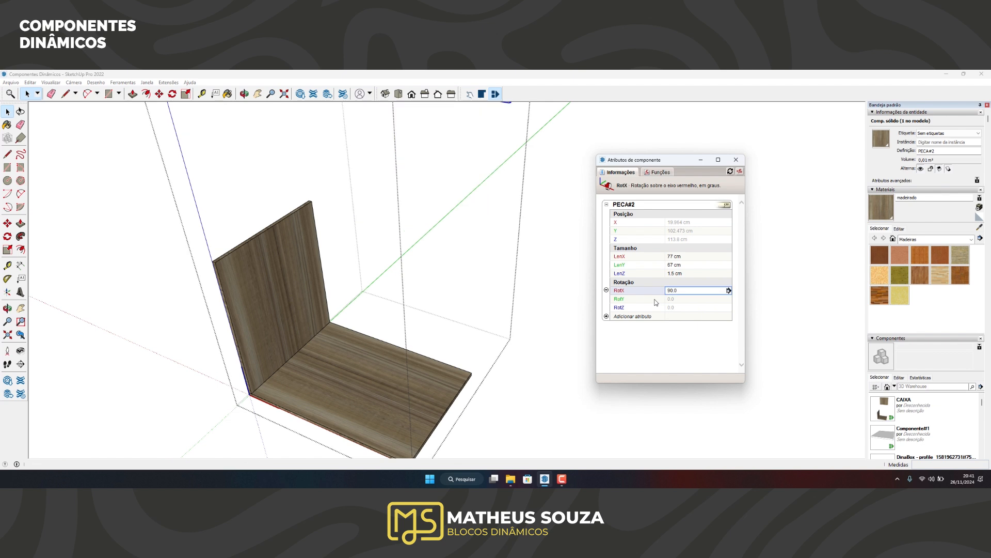
{"action": "scroll", "coordinate": [448, 315], "scroll_direction": "down", "scroll_amount": 4}
{"action": "scroll", "coordinate": [389, 158], "scroll_direction": "up", "scroll_amount": 2}
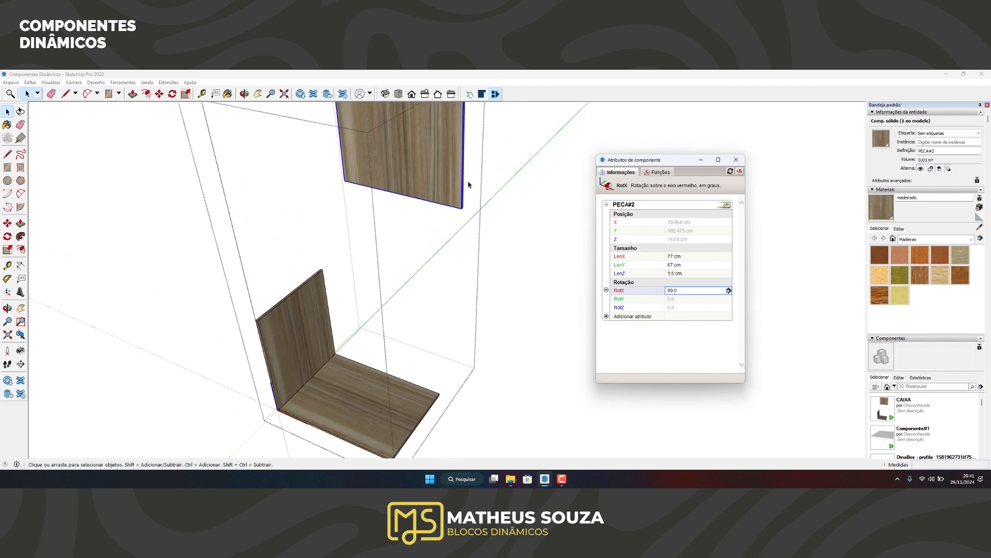
{"action": "left_click", "coordinate": [680, 299]}
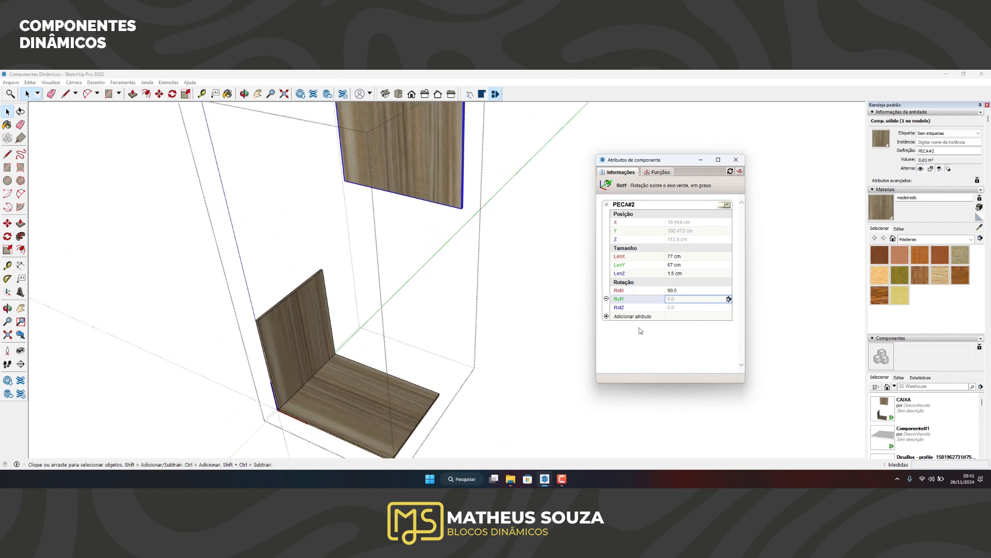
{"action": "type", "text": "="}
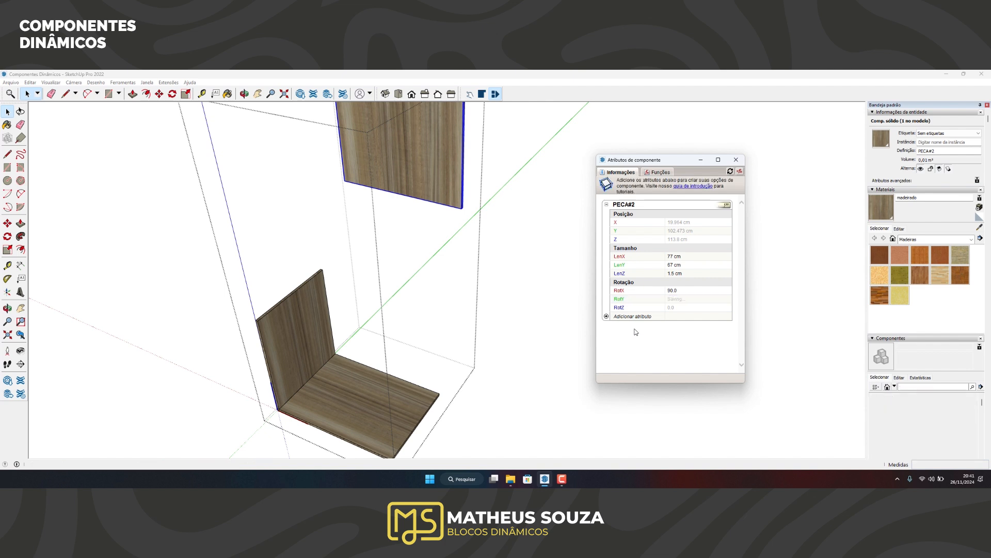
{"action": "key", "text": "Tab"}
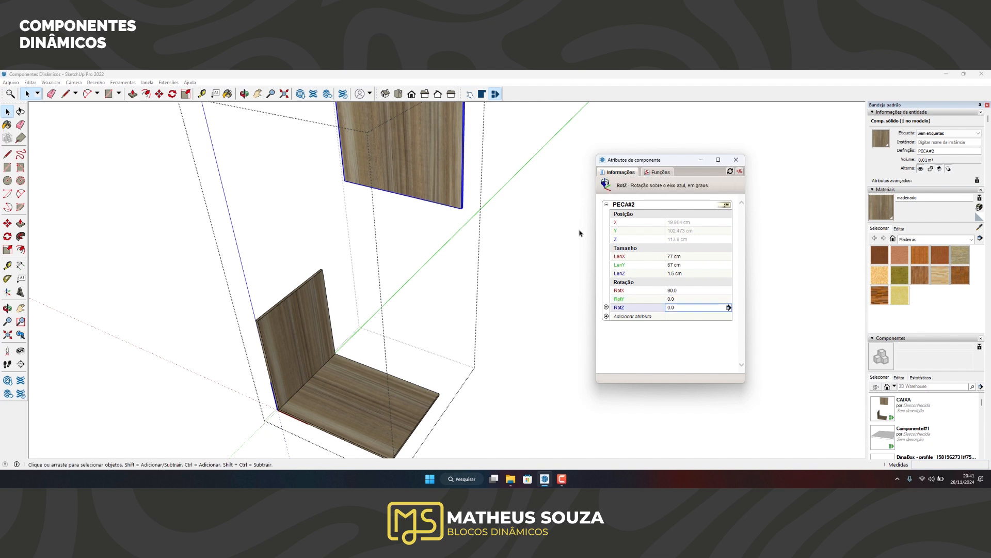
Step: Set both the Z and X position formulas of the back panel to =lenz
{"action": "left_click", "coordinate": [684, 240]}
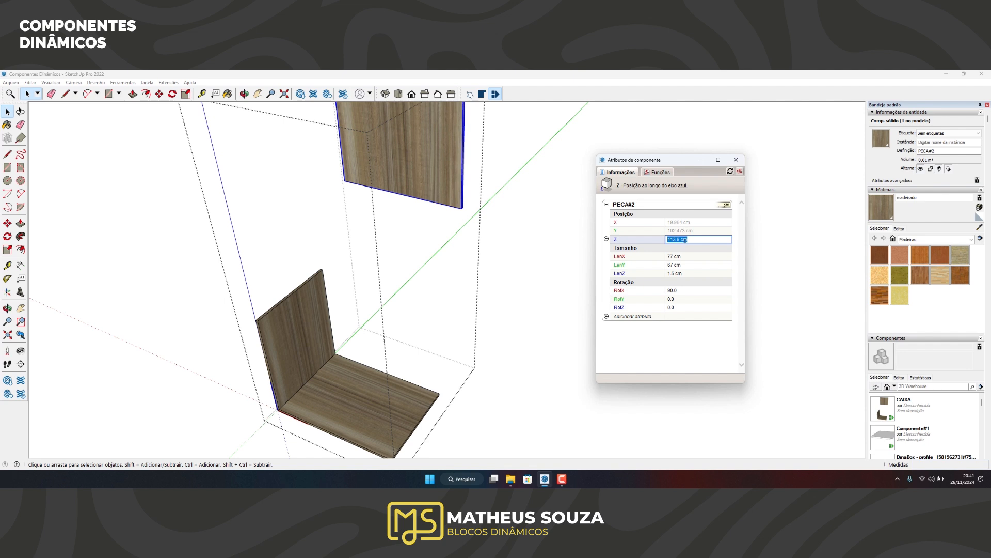
{"action": "type", "text": "=par"}
{"action": "key", "text": "BackSpace"}
{"action": "key", "text": "BackSpace"}
{"action": "type", "text": "lenz"}
{"action": "key", "text": "Return"}
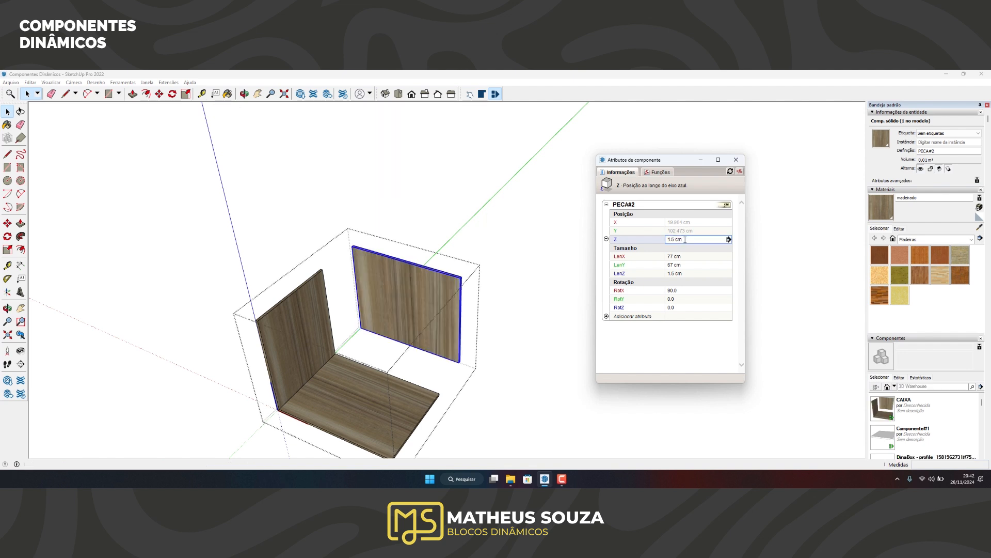
{"action": "left_click", "coordinate": [680, 222]}
{"action": "type", "text": "=le"}
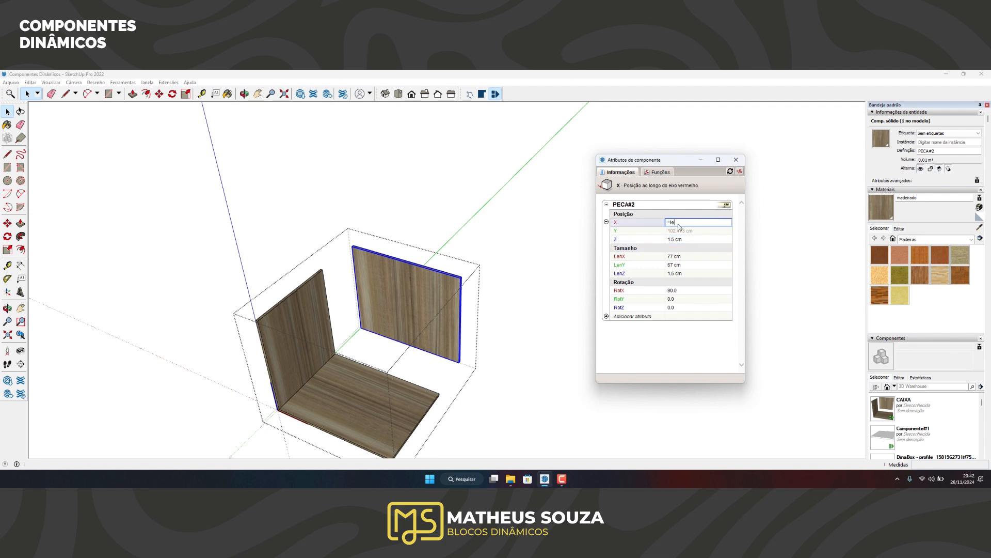
{"action": "type", "text": "nz"}
Step: Try a Y position of 0 on the back panel and inspect where it sits against the bottom panel
{"action": "left_click", "coordinate": [684, 231]}
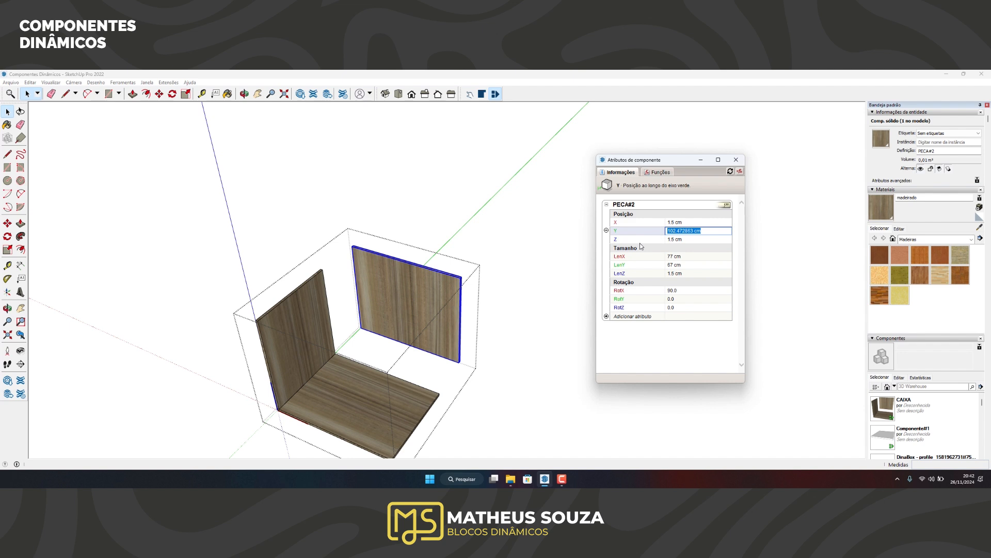
{"action": "type", "text": "0"}
{"action": "key", "text": "Return"}
{"action": "scroll", "coordinate": [263, 387], "scroll_direction": "up", "scroll_amount": 1}
{"action": "scroll", "coordinate": [382, 325], "scroll_direction": "down", "scroll_amount": 2}
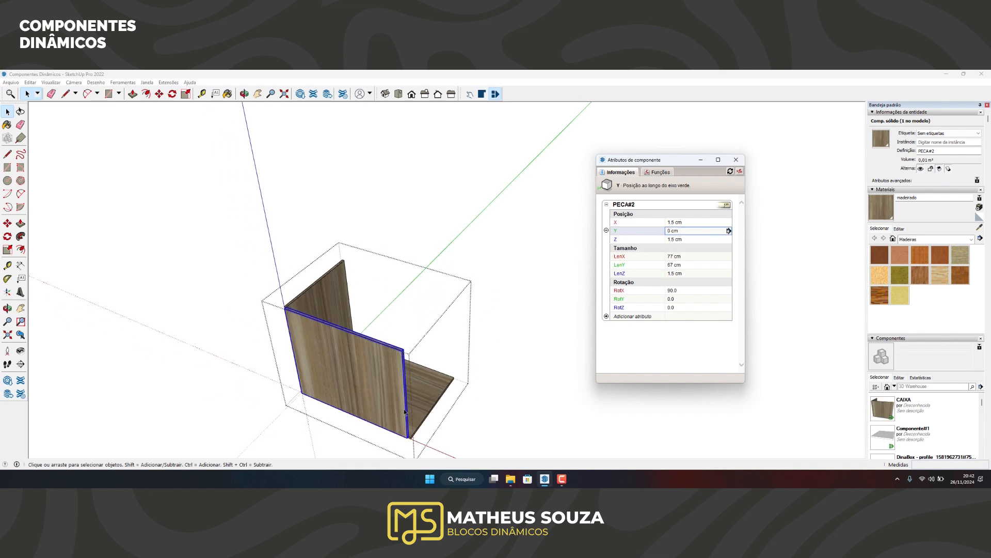
{"action": "scroll", "coordinate": [428, 430], "scroll_direction": "up", "scroll_amount": 5}
{"action": "scroll", "coordinate": [378, 341], "scroll_direction": "down", "scroll_amount": 2}
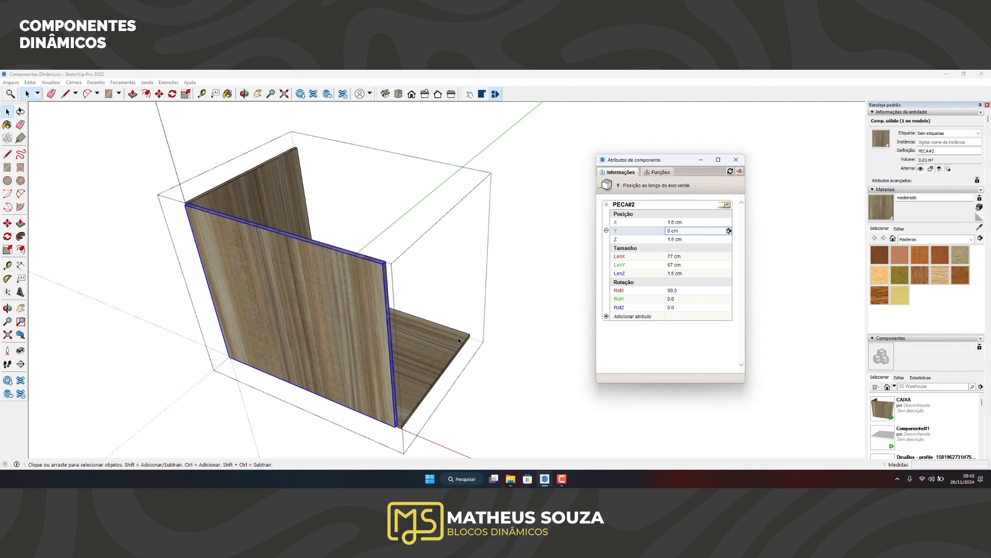
Step: Set the back panel's Y position formula to =parent!leny and check its fit at the rear of the box
{"action": "left_click", "coordinate": [686, 233]}
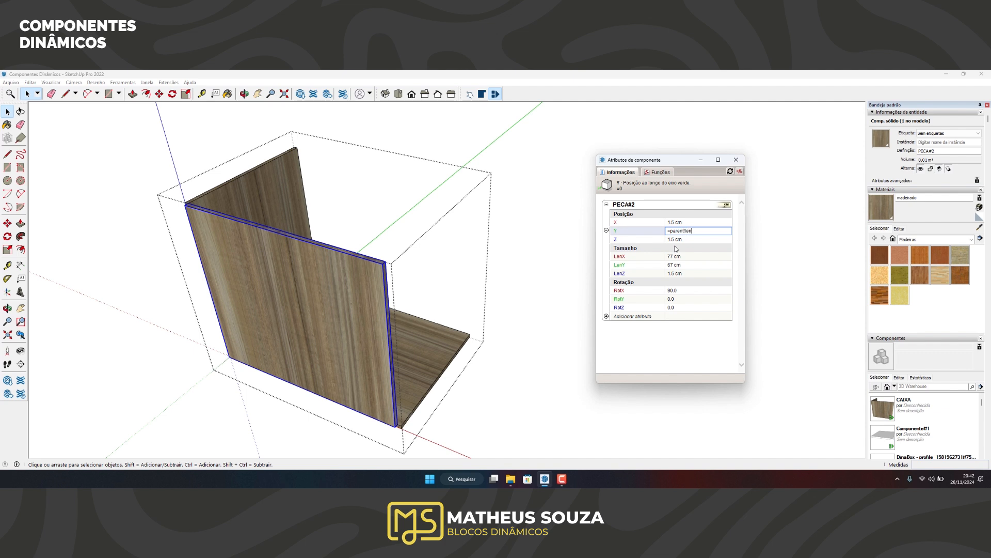
{"action": "key", "text": "Return"}
{"action": "scroll", "coordinate": [509, 283], "scroll_direction": "up", "scroll_amount": 5}
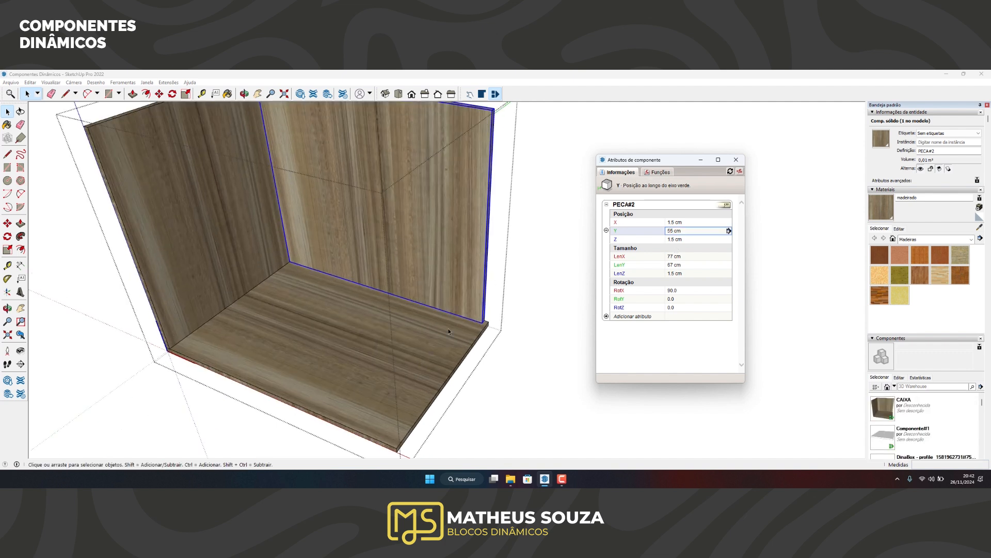
{"action": "middle_click_drag", "start_coordinate": [501, 305], "coordinate": [432, 278]}
{"action": "scroll", "coordinate": [433, 277], "scroll_direction": "down", "scroll_amount": 8}
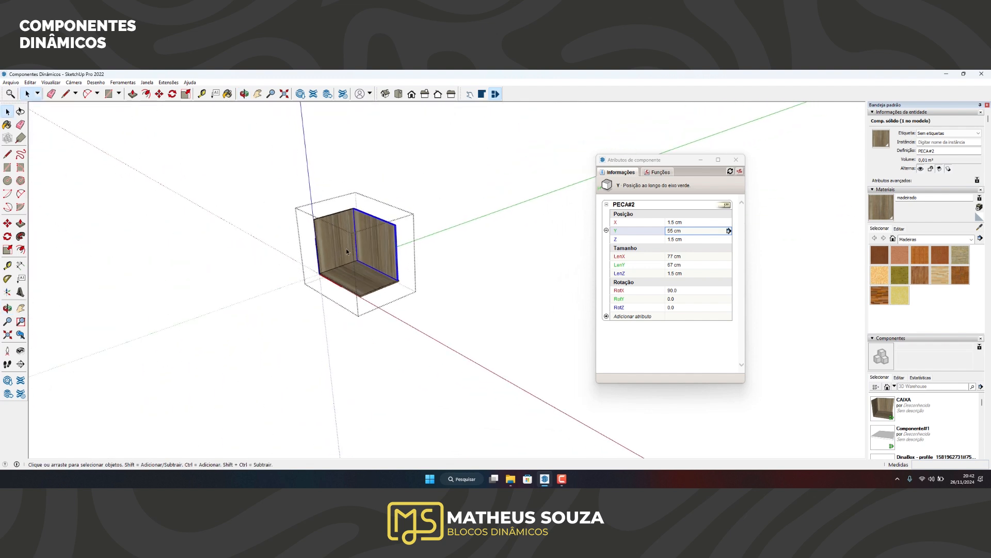
{"action": "scroll", "coordinate": [358, 247], "scroll_direction": "up", "scroll_amount": 3}
{"action": "middle_click_drag", "start_coordinate": [357, 247], "coordinate": [318, 182]}
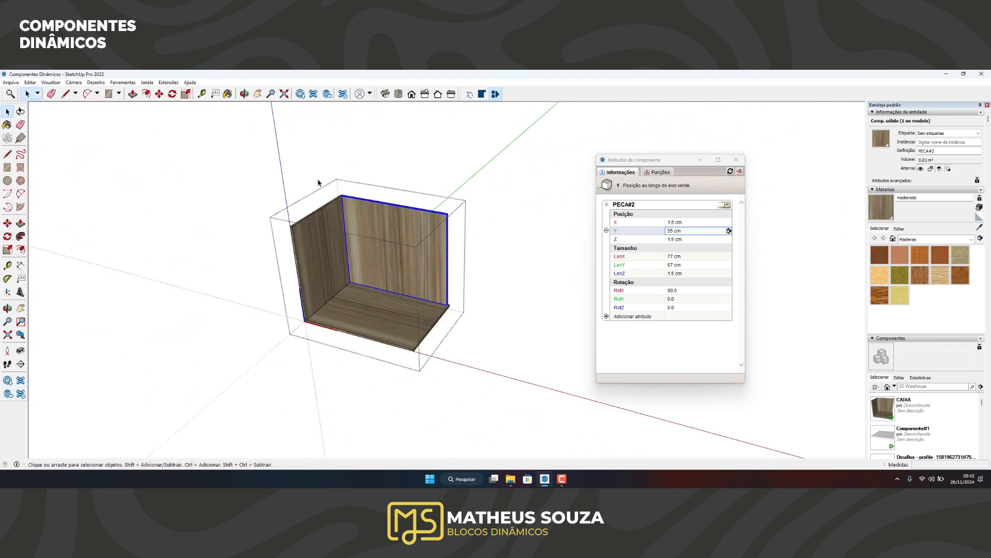
Step: Copy the side panel about 954 mm along the red axis toward the cabinet's open side and close the component attributes window
{"action": "left_click", "coordinate": [392, 308]}
{"action": "left_click", "coordinate": [376, 261]}
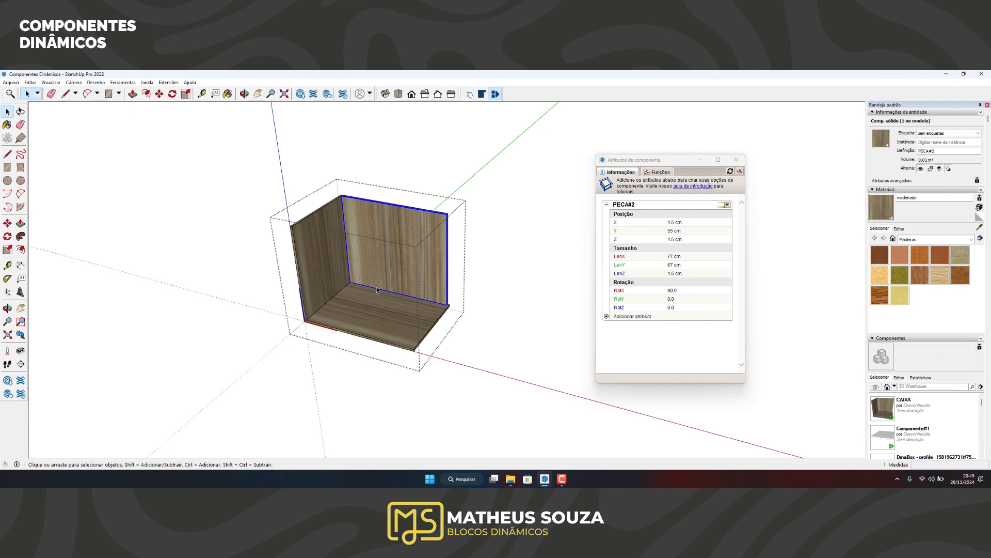
{"action": "left_click", "coordinate": [342, 282]}
{"action": "scroll", "coordinate": [258, 212], "scroll_direction": "up", "scroll_amount": 2}
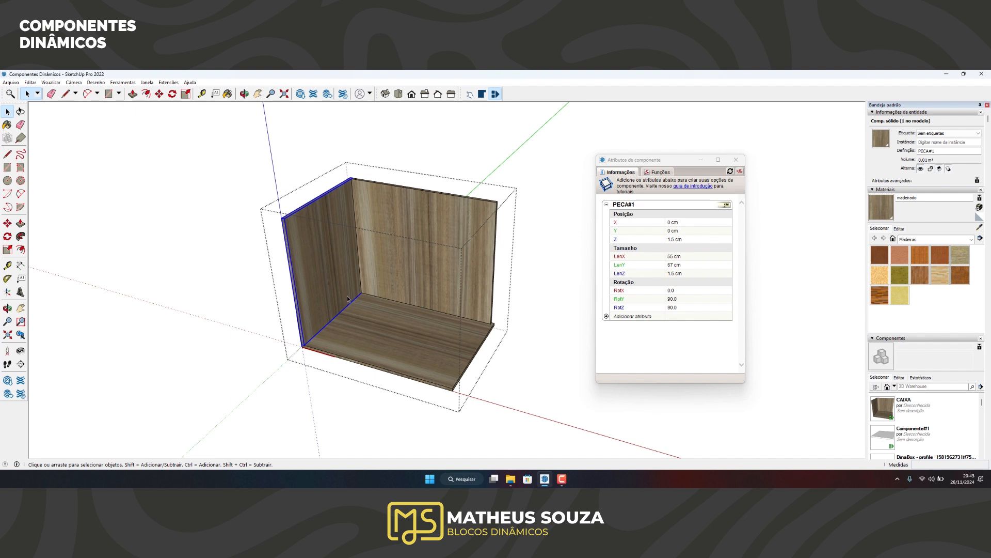
{"action": "key", "text": "m"}
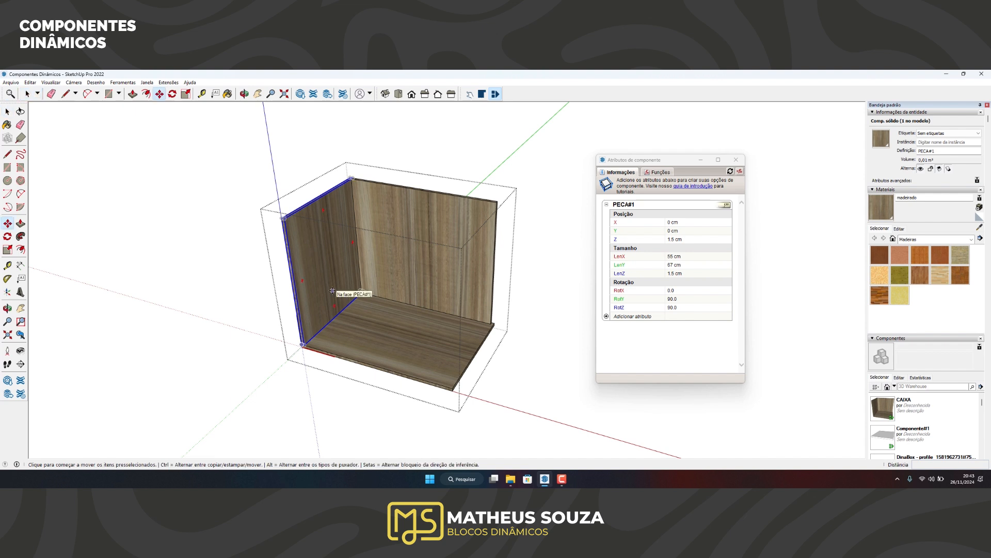
{"action": "left_click", "coordinate": [321, 277]}
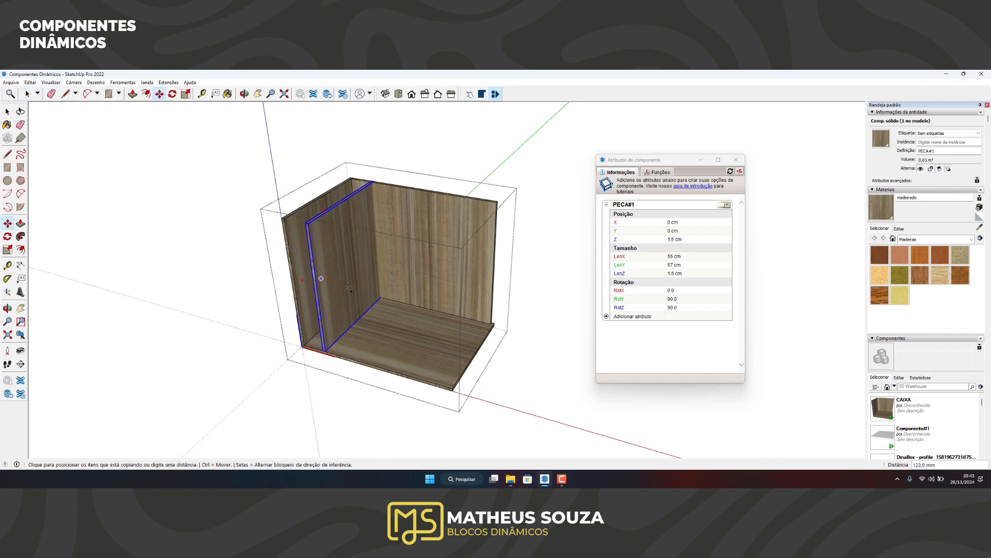
{"action": "left_click", "coordinate": [515, 307]}
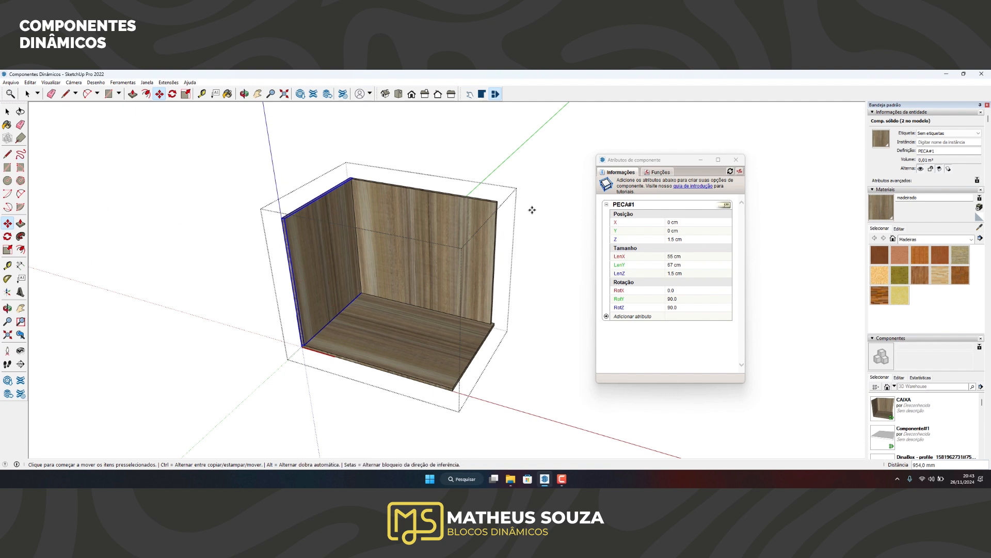
{"action": "left_click", "coordinate": [737, 162]}
{"action": "key", "text": "space"}
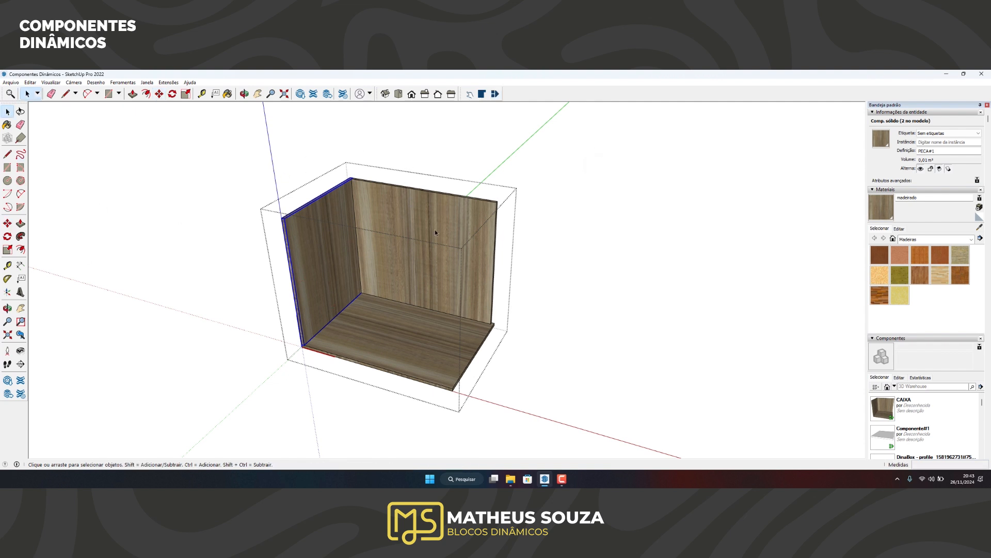
Step: Make the copied side panel a unique component
{"action": "right_click", "coordinate": [313, 250]}
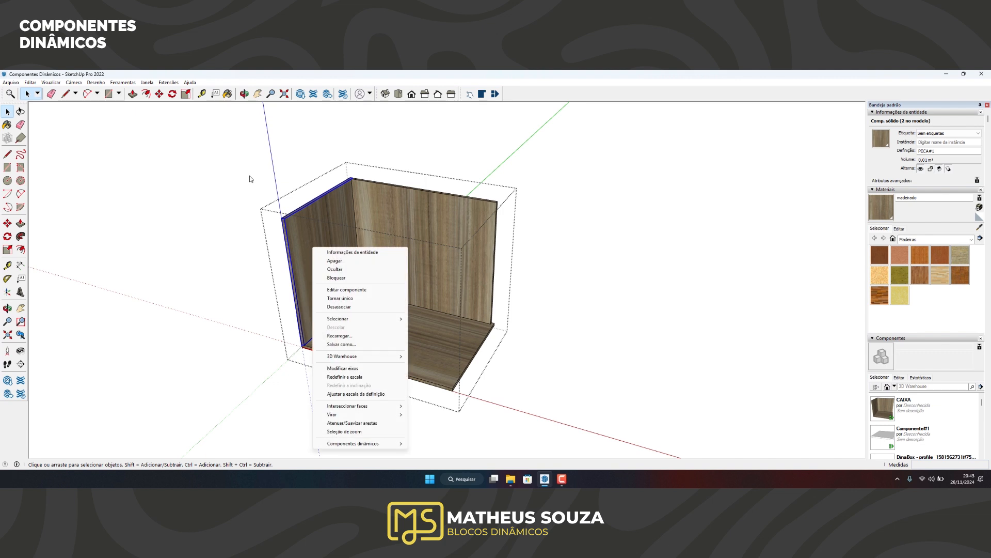
{"action": "left_click", "coordinate": [340, 299]}
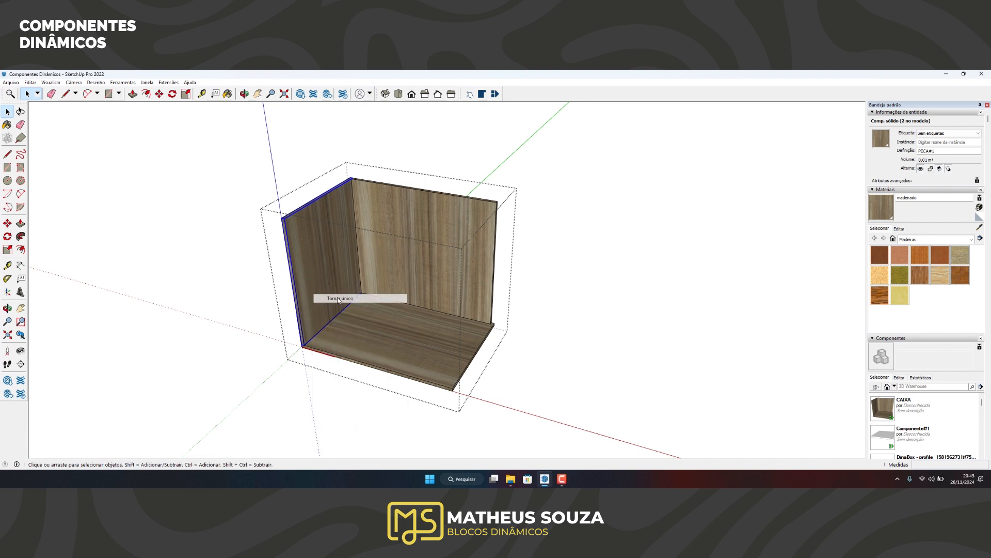
{"action": "key", "text": "m"}
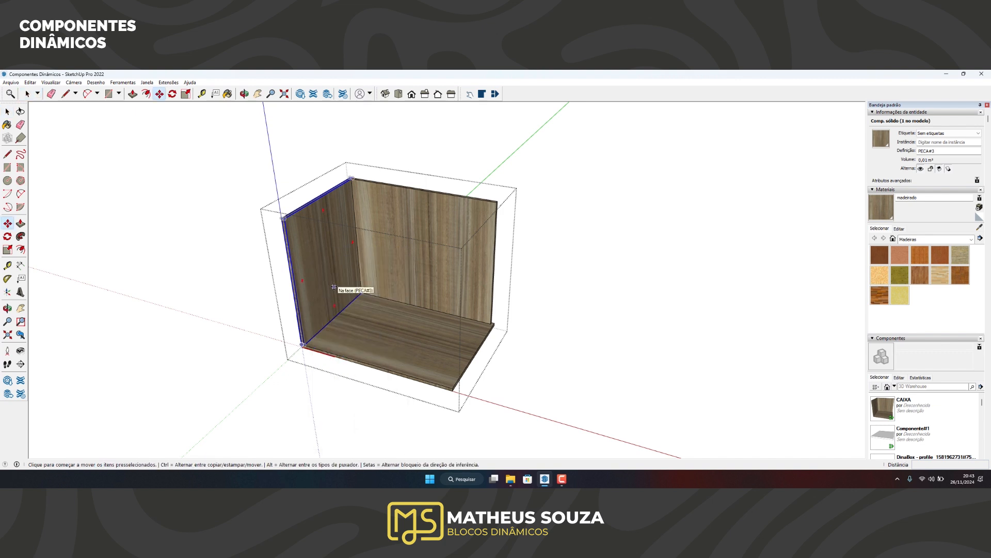
{"action": "left_click", "coordinate": [337, 282]}
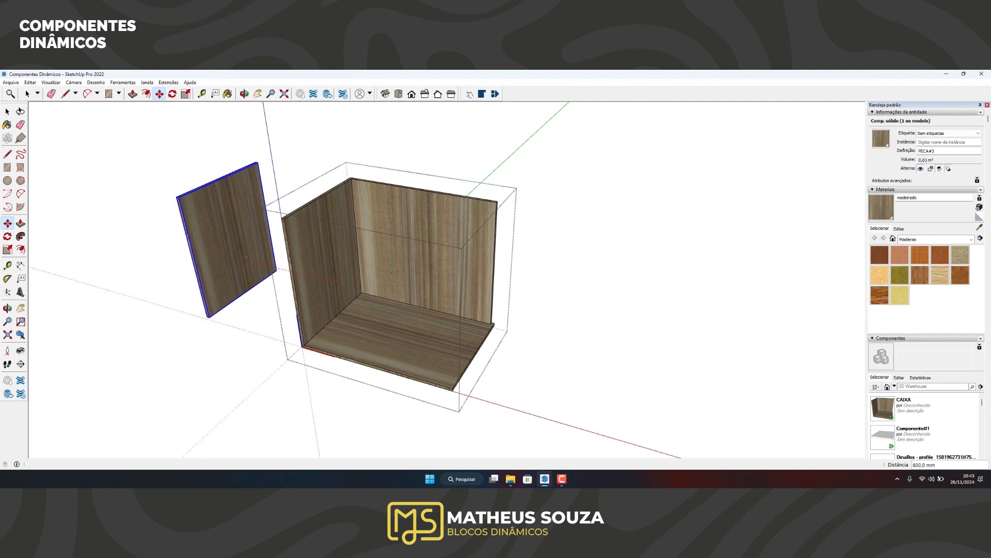
{"action": "key", "text": "space"}
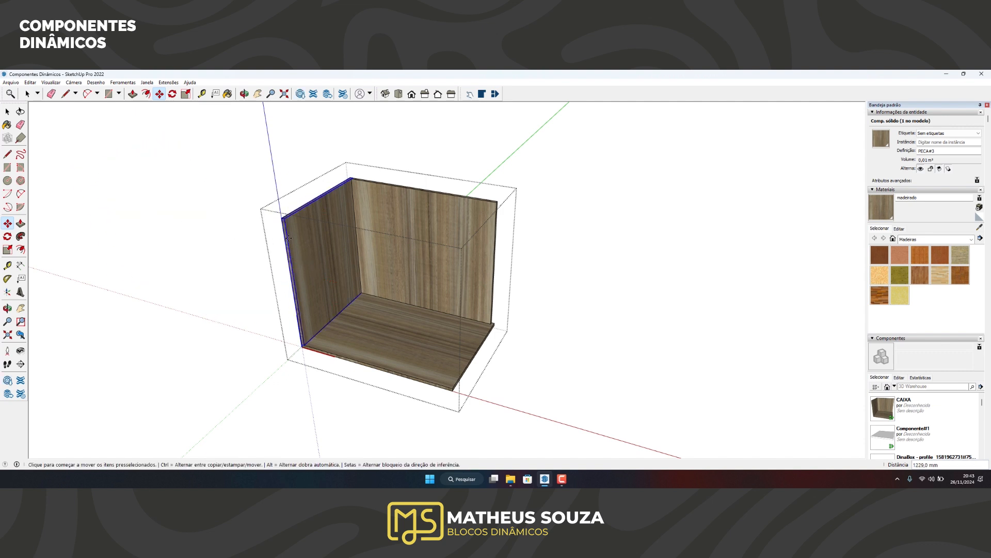
Step: Set the unique side panel's X position formula to =parent!lenx in its component attributes and inspect its fit at the bottom panel's front corner
{"action": "key", "text": "d"}
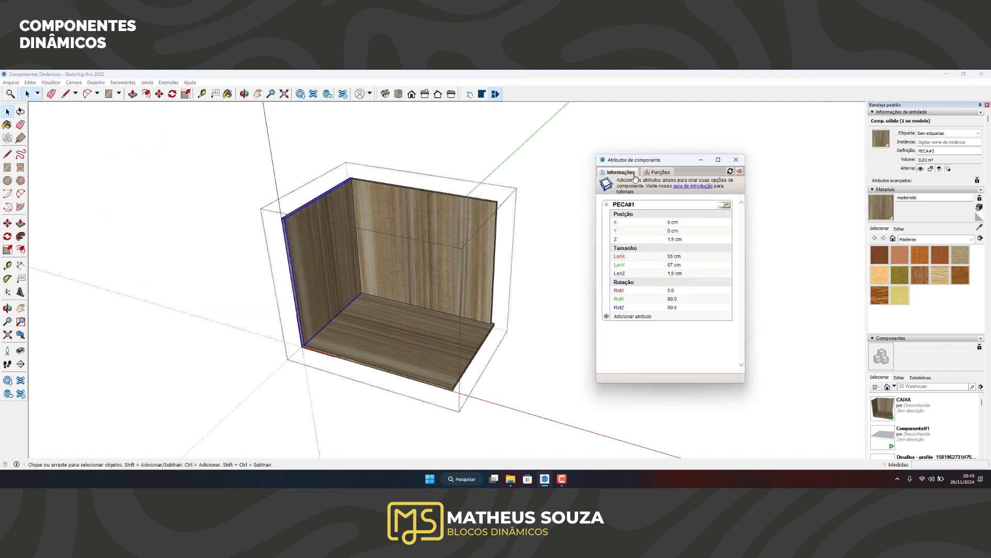
{"action": "left_click_drag", "start_coordinate": [629, 162], "coordinate": [581, 167]}
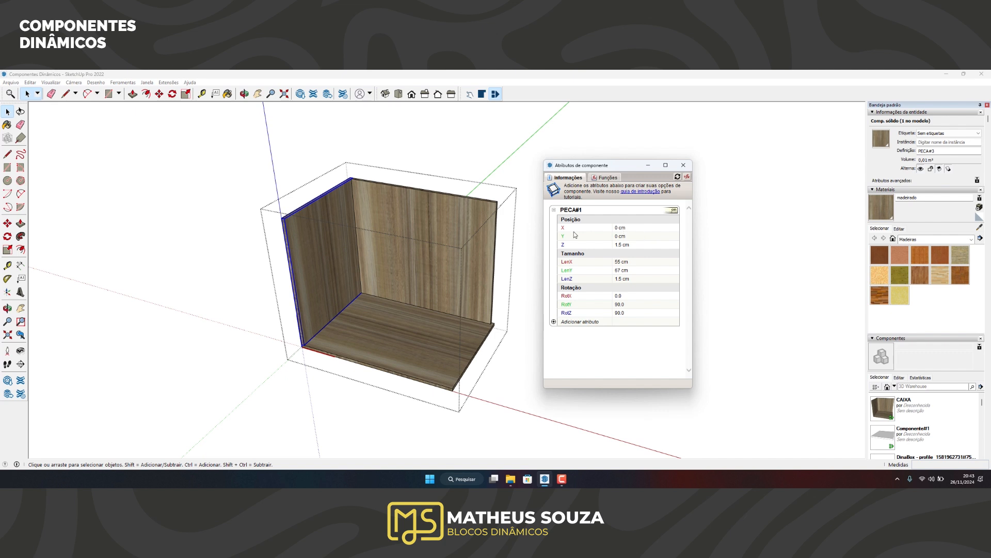
{"action": "left_click", "coordinate": [626, 230]}
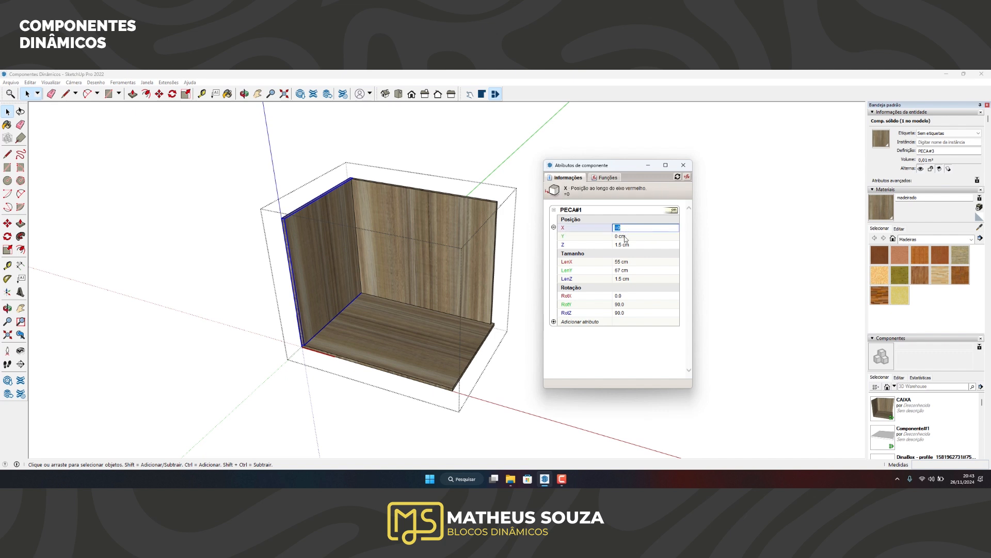
{"action": "type", "text": "="}
{"action": "key", "text": "Return"}
{"action": "scroll", "coordinate": [452, 384], "scroll_direction": "up", "scroll_amount": 8}
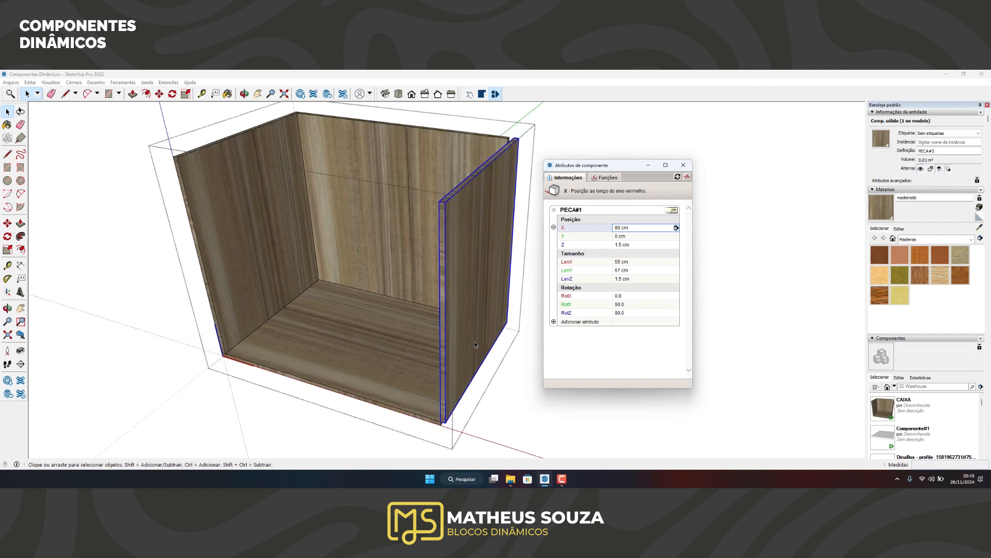
{"action": "scroll", "coordinate": [448, 381], "scroll_direction": "down", "scroll_amount": 2}
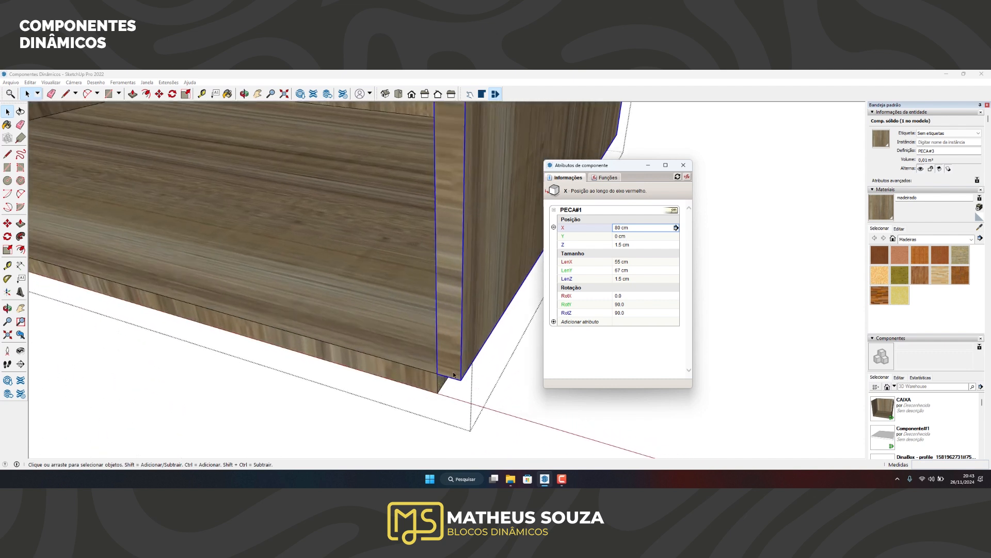
{"action": "scroll", "coordinate": [445, 375], "scroll_direction": "down", "scroll_amount": 2}
{"action": "scroll", "coordinate": [444, 373], "scroll_direction": "down", "scroll_amount": 5}
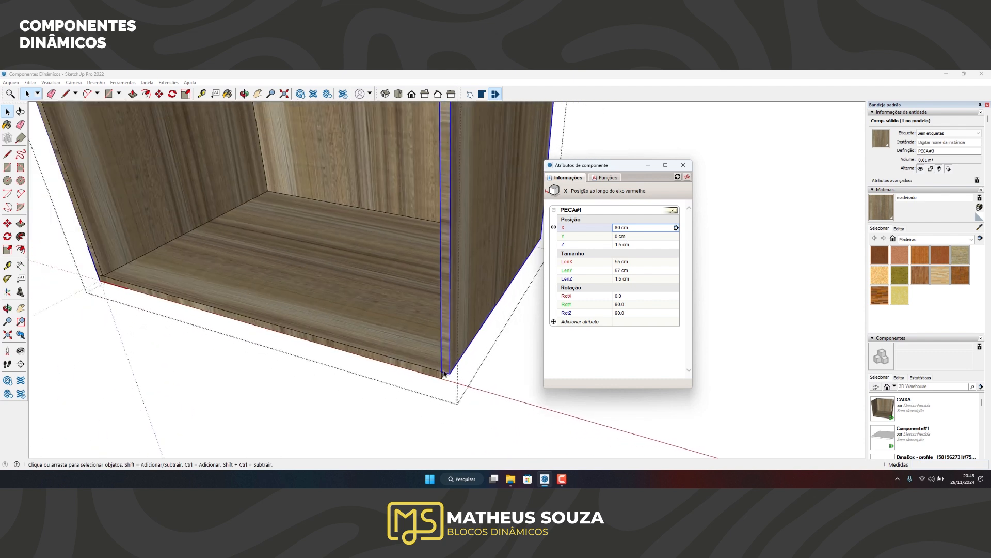
{"action": "scroll", "coordinate": [442, 365], "scroll_direction": "up", "scroll_amount": 4}
{"action": "scroll", "coordinate": [443, 366], "scroll_direction": "up", "scroll_amount": 2}
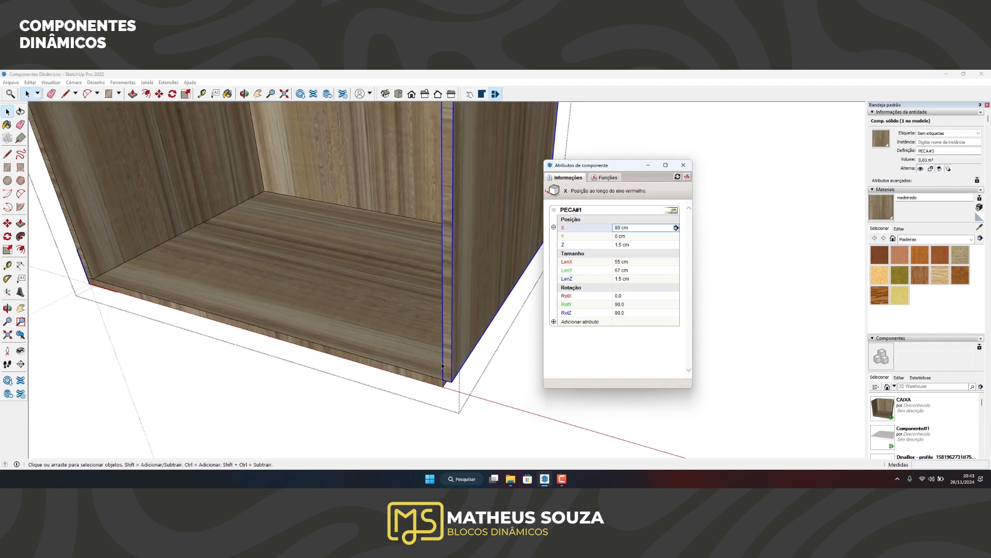
Step: Extend the copied side panel's X position formula to =parent!lenx-lenz
{"action": "left_click", "coordinate": [644, 229]}
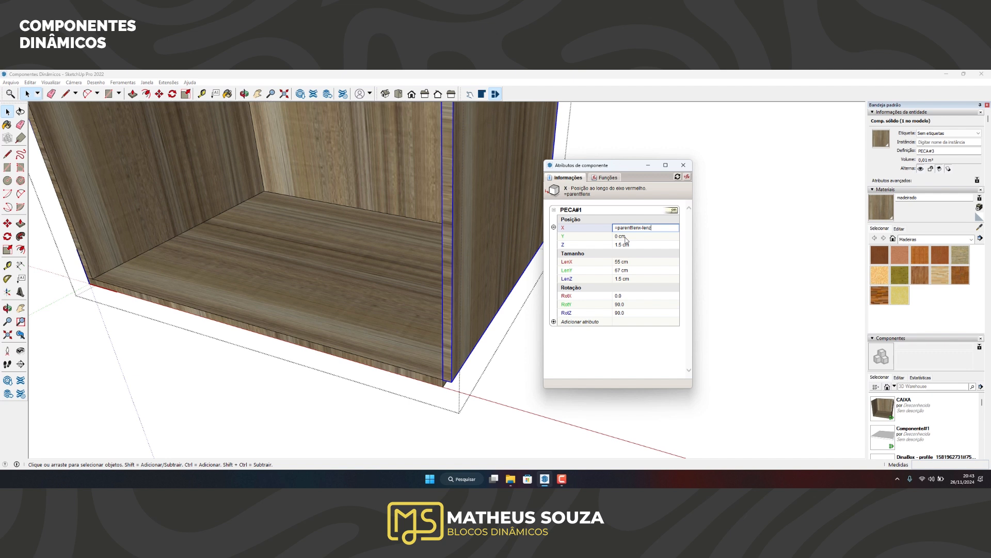
{"action": "key", "text": "Return"}
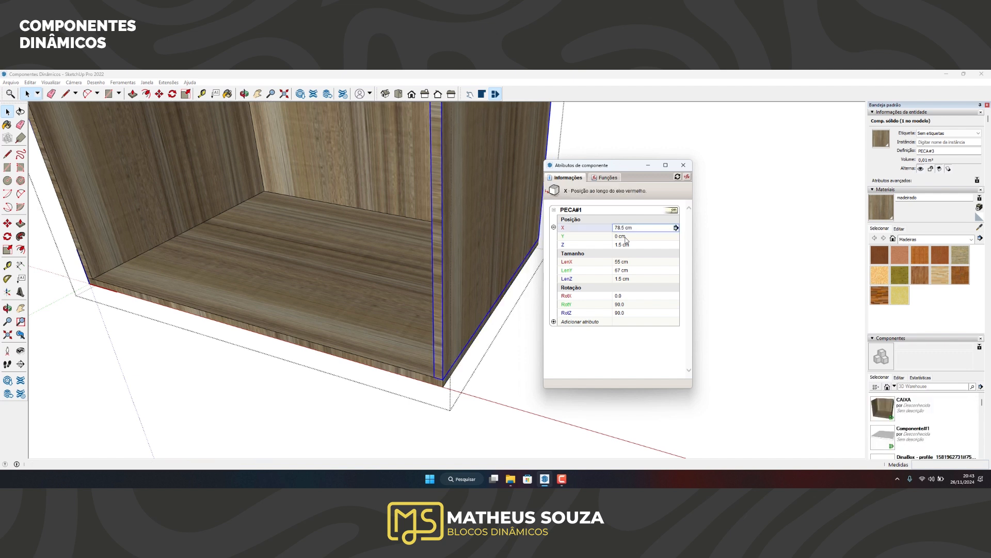
{"action": "scroll", "coordinate": [373, 277], "scroll_direction": "down", "scroll_amount": 8}
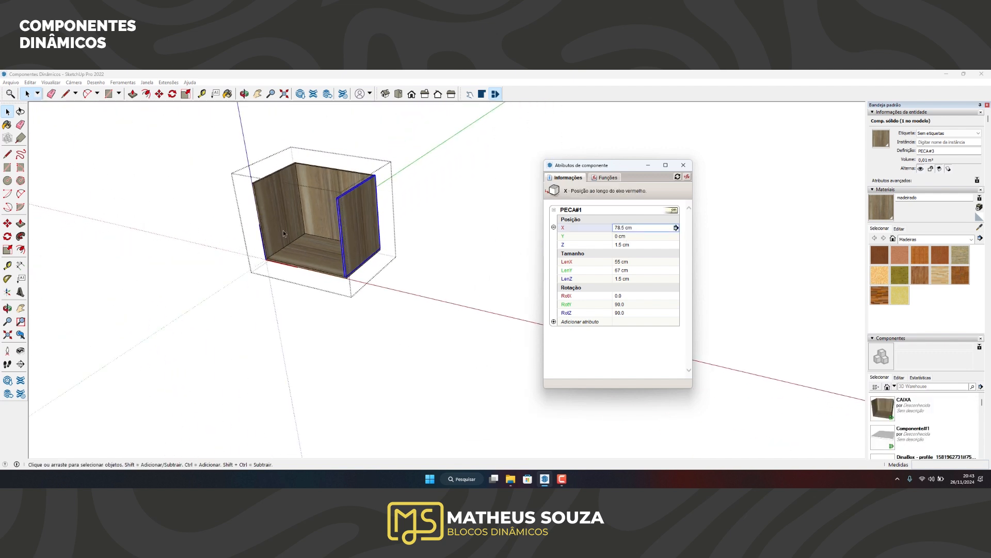
Step: Compare the position attributes of the original and the copied side panels
{"action": "scroll", "coordinate": [274, 175], "scroll_direction": "up", "scroll_amount": 3}
{"action": "left_click", "coordinate": [275, 175]}
{"action": "left_click", "coordinate": [425, 231]}
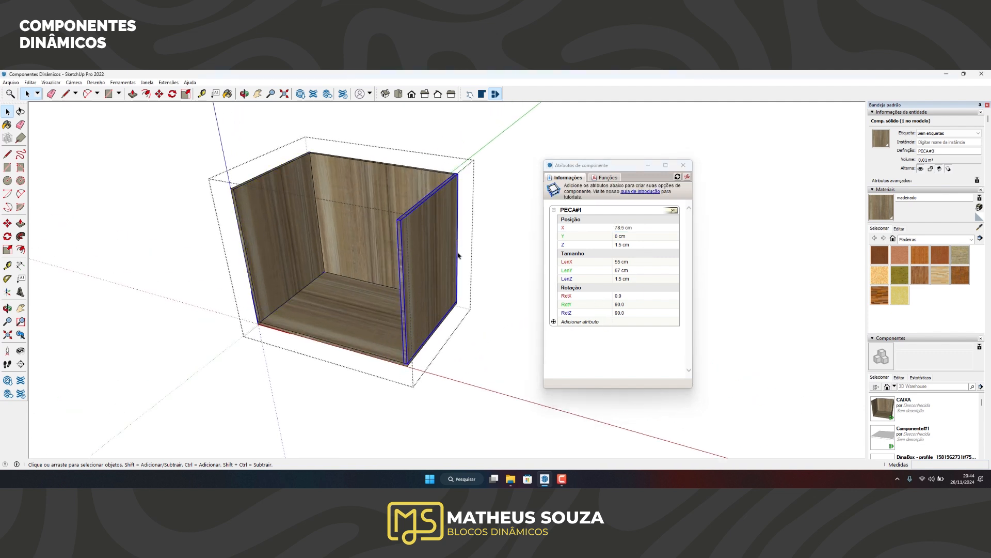
{"action": "left_click", "coordinate": [300, 220]}
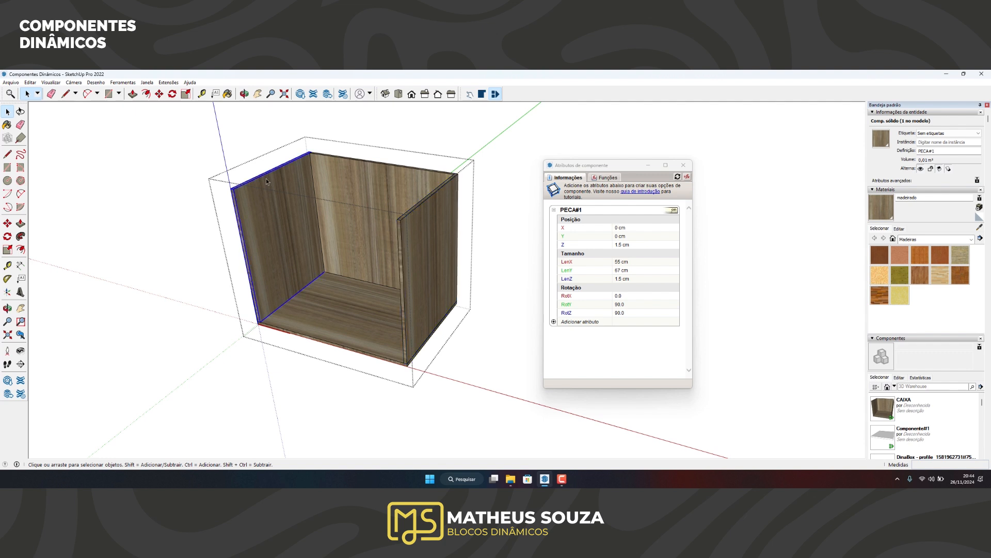
{"action": "left_click", "coordinate": [437, 235]}
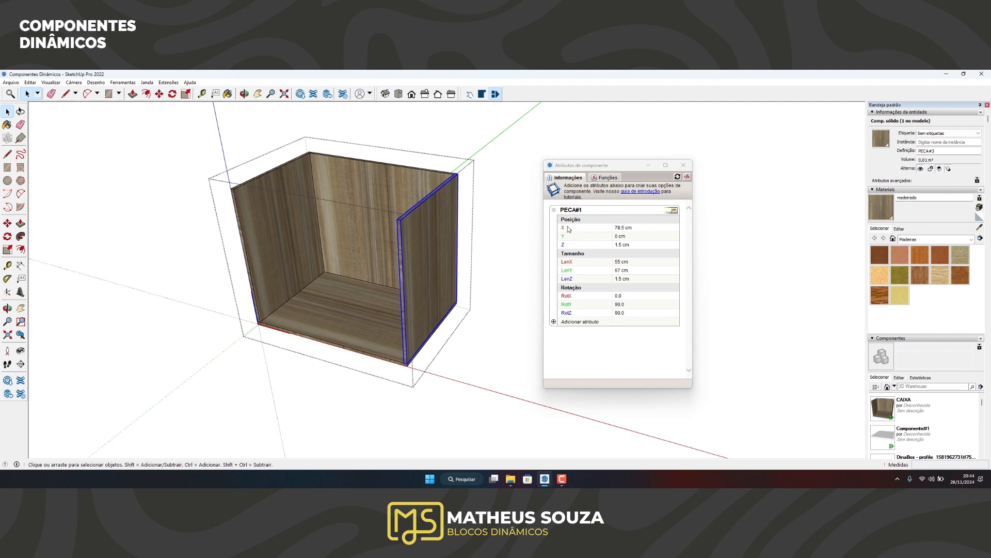
Step: Copy the bottom panel inside the box and make the copy a unique component
{"action": "left_click", "coordinate": [366, 304]}
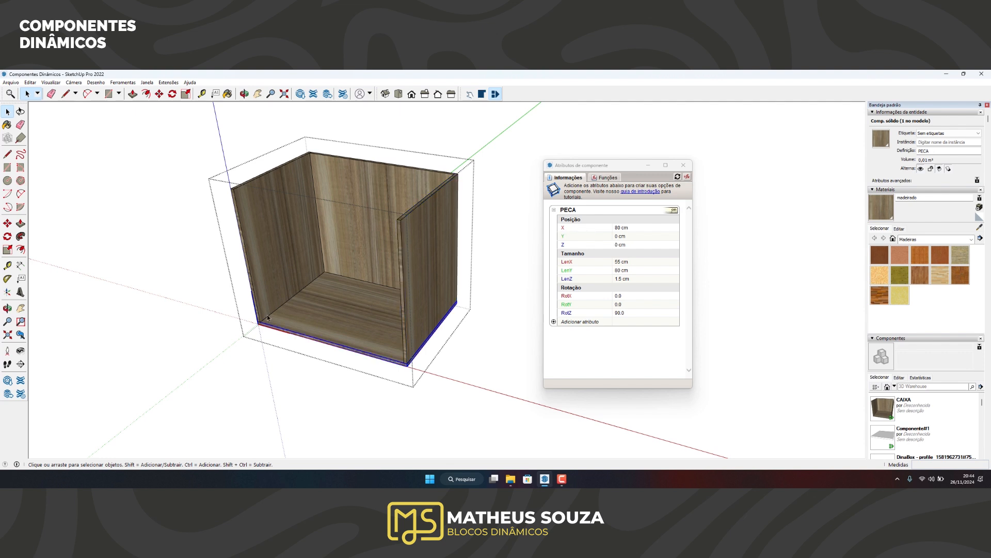
{"action": "key", "text": "m"}
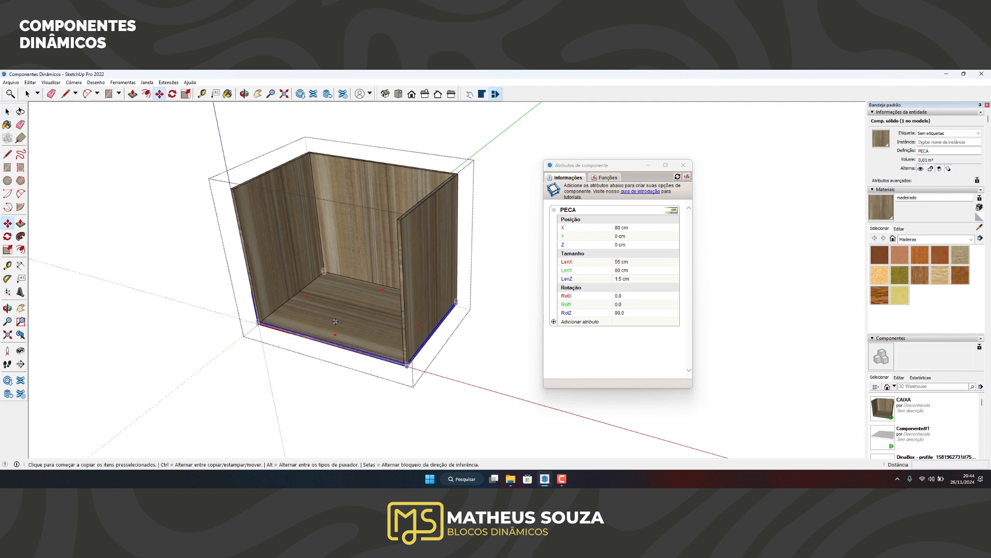
{"action": "left_click", "coordinate": [334, 321]}
{"action": "key", "text": "ctrl"}
{"action": "left_click", "coordinate": [331, 284]}
{"action": "key", "text": "space"}
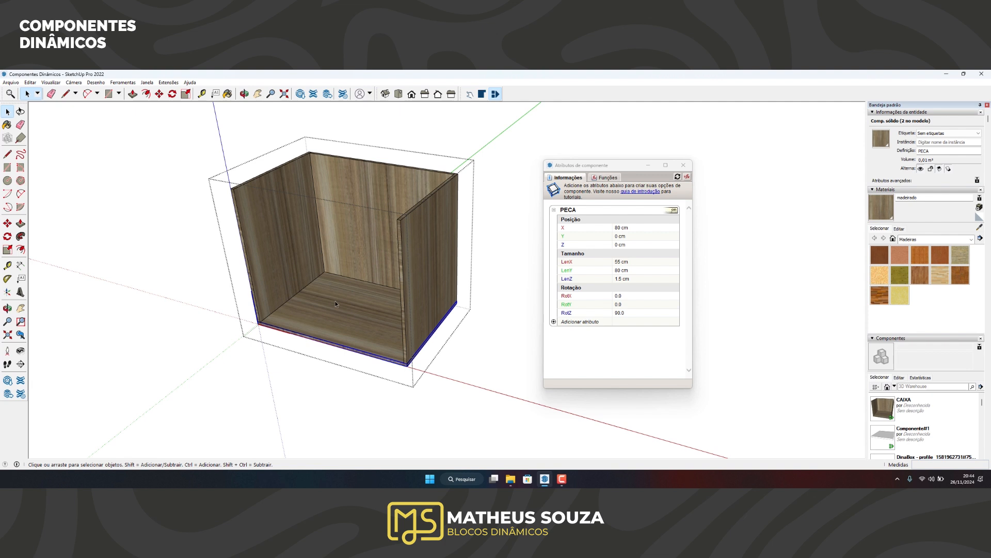
{"action": "right_click", "coordinate": [335, 301]}
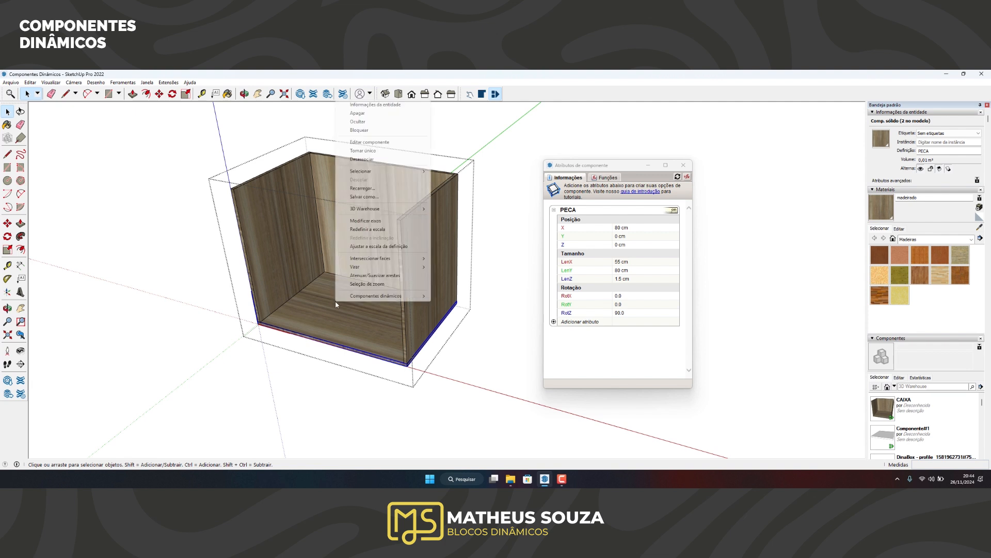
{"action": "left_click", "coordinate": [371, 153]}
{"action": "scroll", "coordinate": [342, 309], "scroll_direction": "up", "scroll_amount": 1}
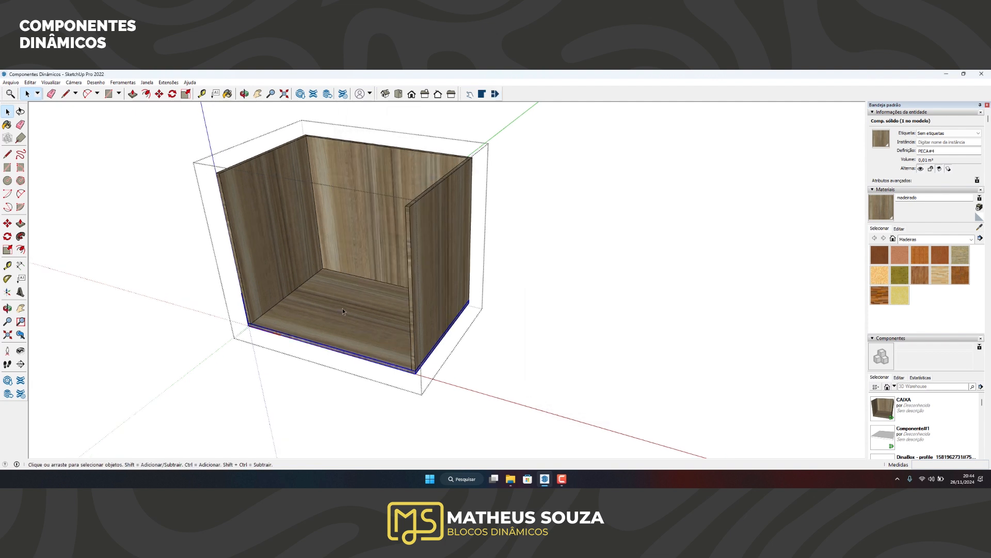
Step: Set the copied bottom panel's Z position formula to =parent!lenz and inspect its fit over the side panels
{"action": "key", "text": "shift+a"}
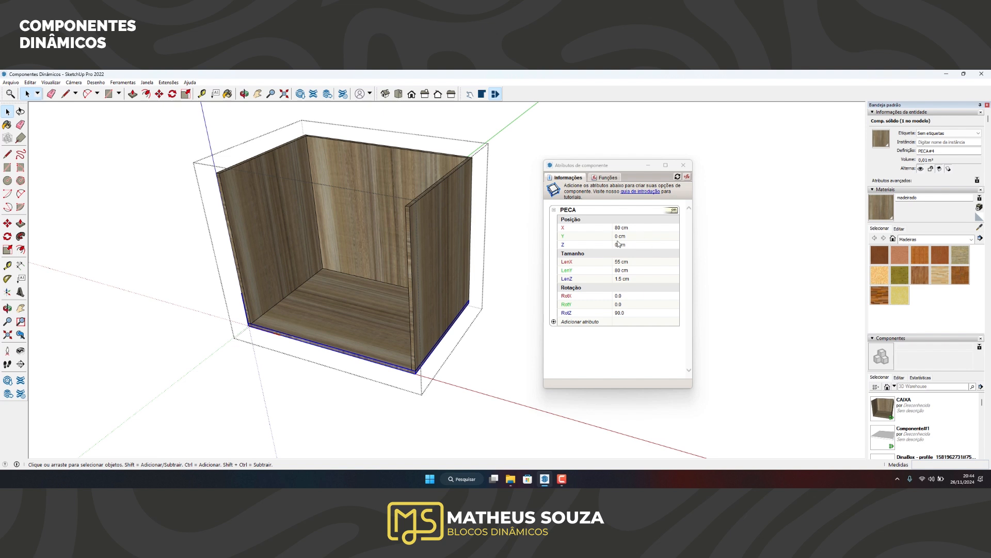
{"action": "left_click", "coordinate": [621, 246]}
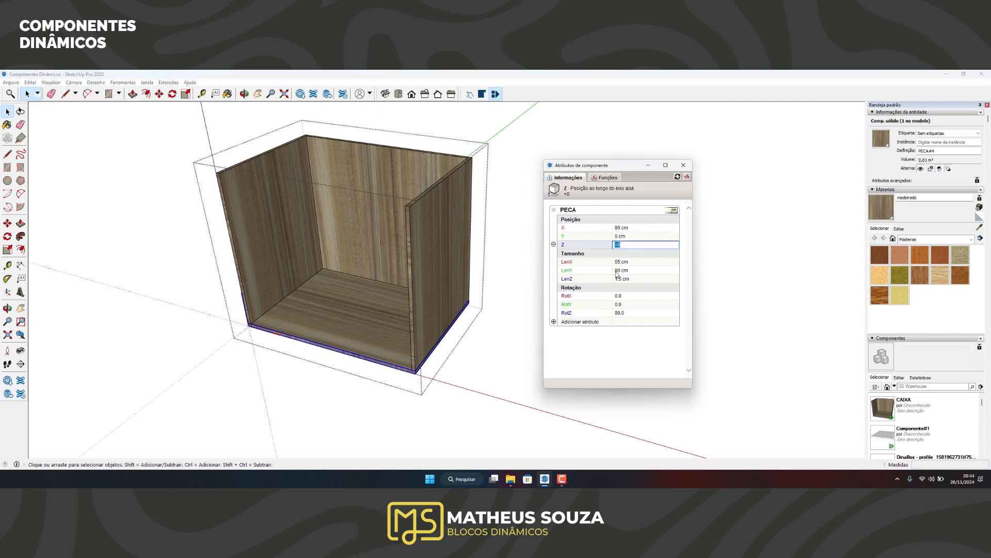
{"action": "type", "text": "=parent!lenz"}
{"action": "key", "text": "Return"}
{"action": "scroll", "coordinate": [410, 208], "scroll_direction": "up", "scroll_amount": 5}
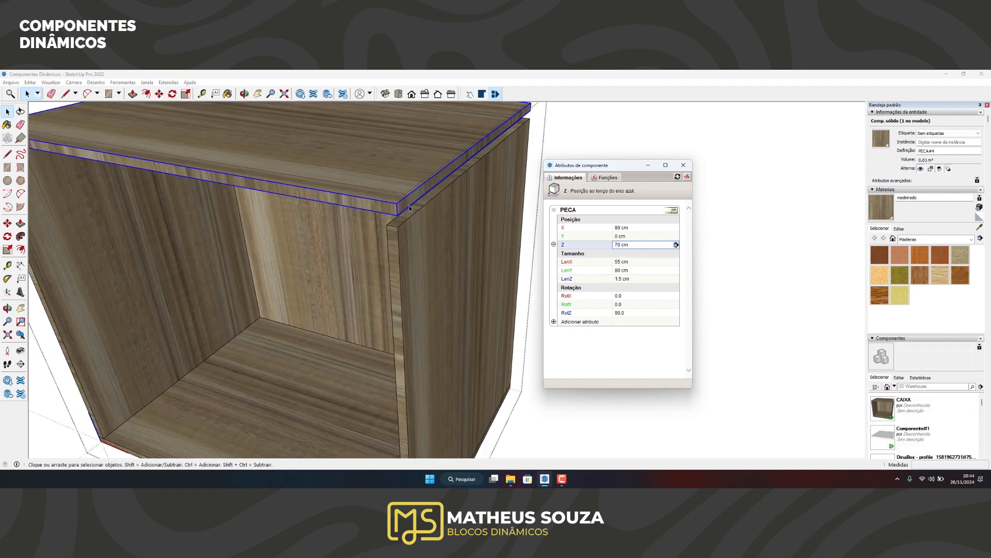
{"action": "scroll", "coordinate": [409, 209], "scroll_direction": "up", "scroll_amount": 1}
Step: Extend the top panel's Z position formula to =parent!lenz-lenz, check the closed box and close the component attributes window
{"action": "left_click", "coordinate": [636, 244]}
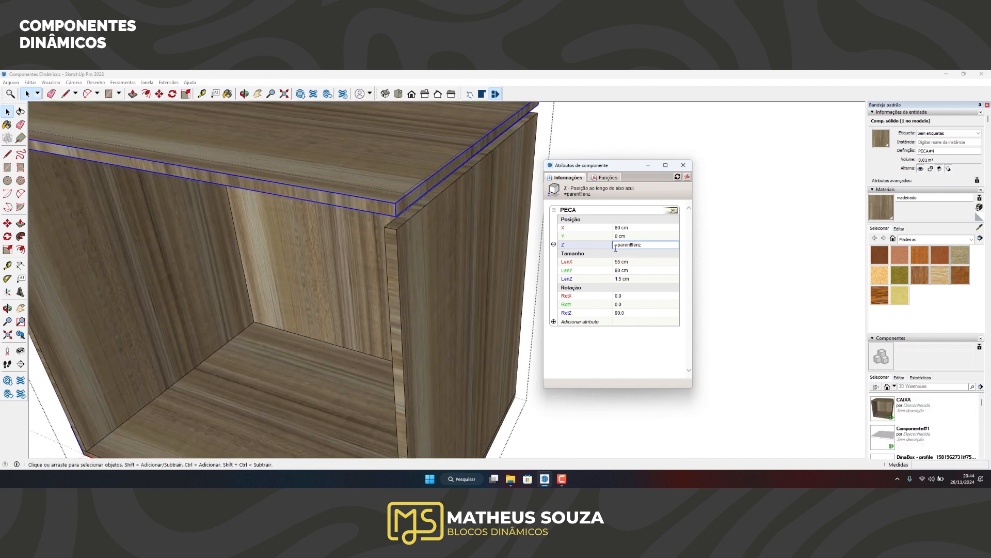
{"action": "type", "text": "-lenz"}
{"action": "key", "text": "Return"}
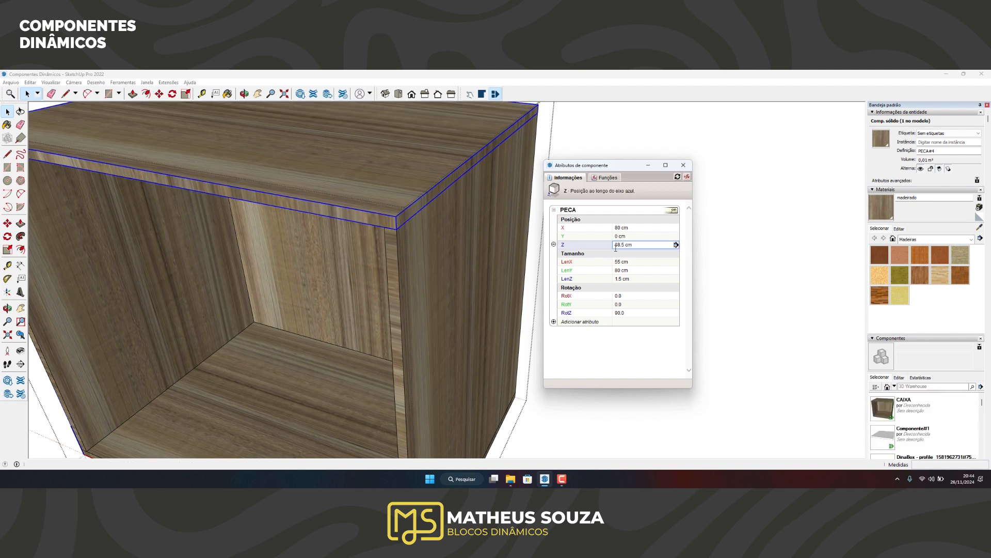
{"action": "scroll", "coordinate": [473, 262], "scroll_direction": "down", "scroll_amount": 6}
{"action": "middle_click_drag", "start_coordinate": [417, 283], "coordinate": [484, 234]}
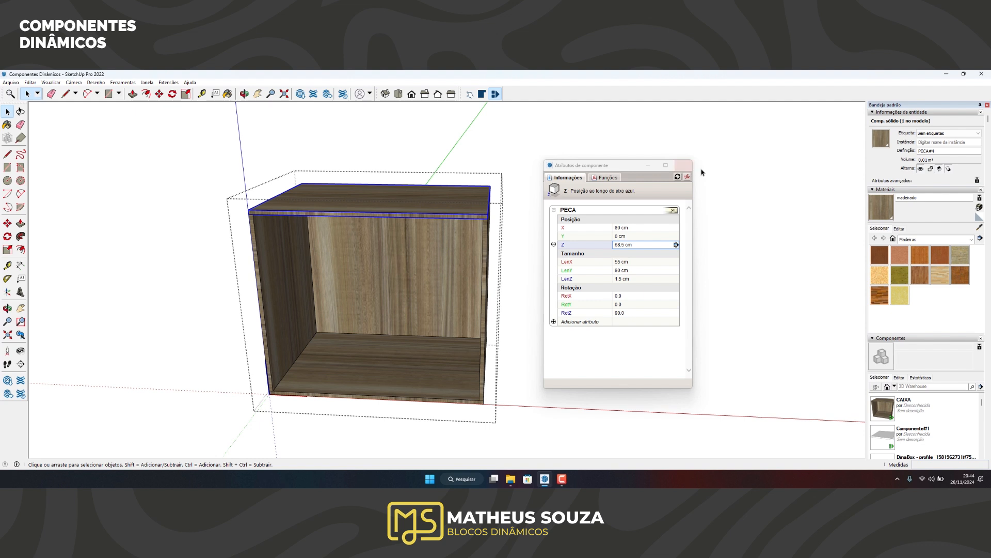
{"action": "left_click", "coordinate": [684, 166]}
Step: Leave the cabinet component and examine the assembled five-panel box from several angles
{"action": "scroll", "coordinate": [522, 266], "scroll_direction": "down", "scroll_amount": 2}
{"action": "left_click", "coordinate": [530, 264]}
{"action": "middle_click_drag", "start_coordinate": [529, 264], "coordinate": [347, 277]}
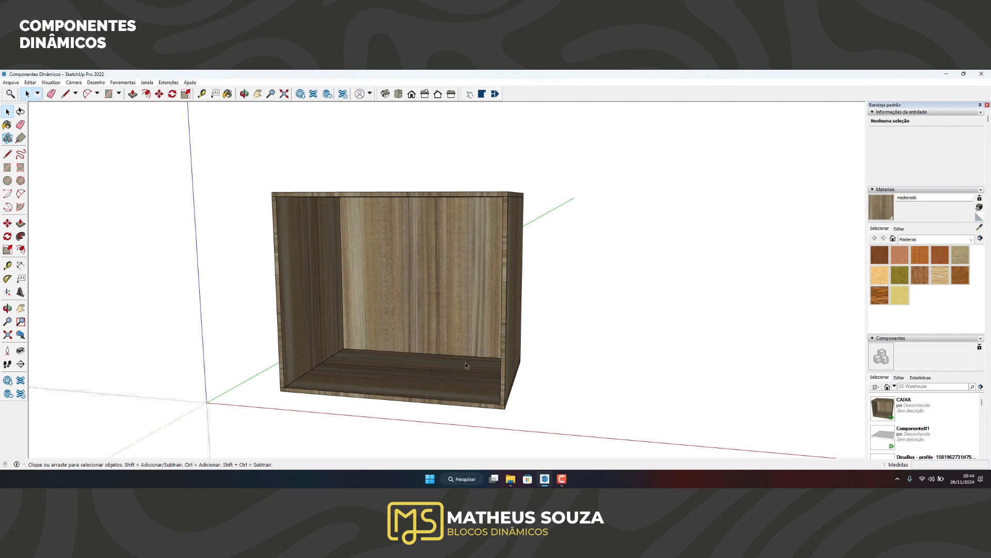
{"action": "middle_click_drag", "start_coordinate": [465, 365], "coordinate": [424, 346]}
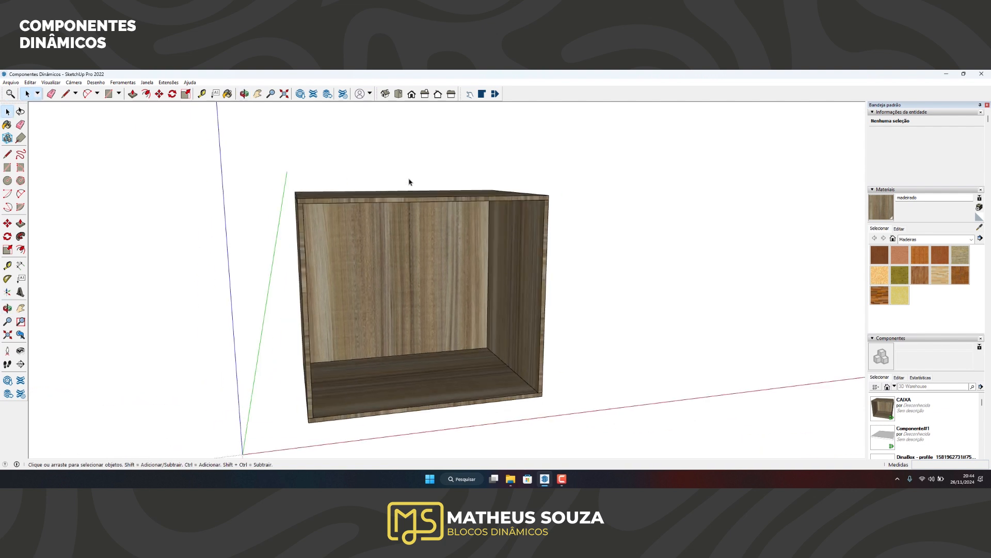
{"action": "middle_click_drag", "start_coordinate": [414, 194], "coordinate": [300, 222]}
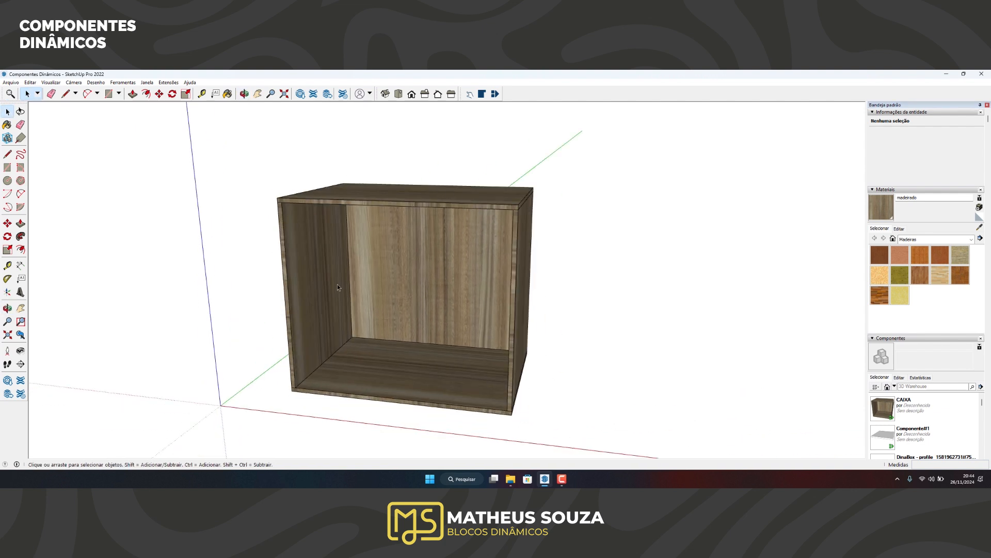
{"action": "middle_click_drag", "start_coordinate": [421, 265], "coordinate": [357, 239]}
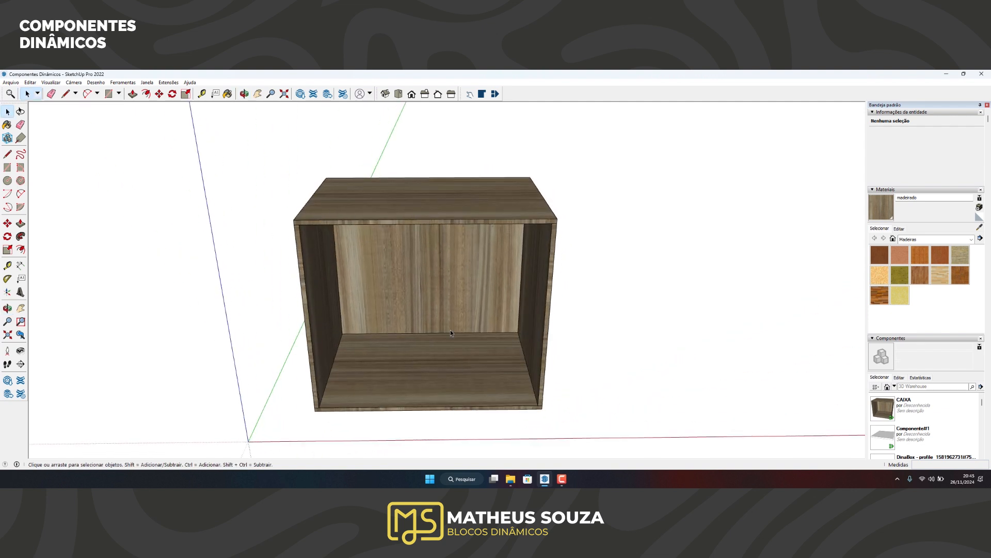
{"action": "middle_click_drag", "start_coordinate": [450, 330], "coordinate": [335, 246]}
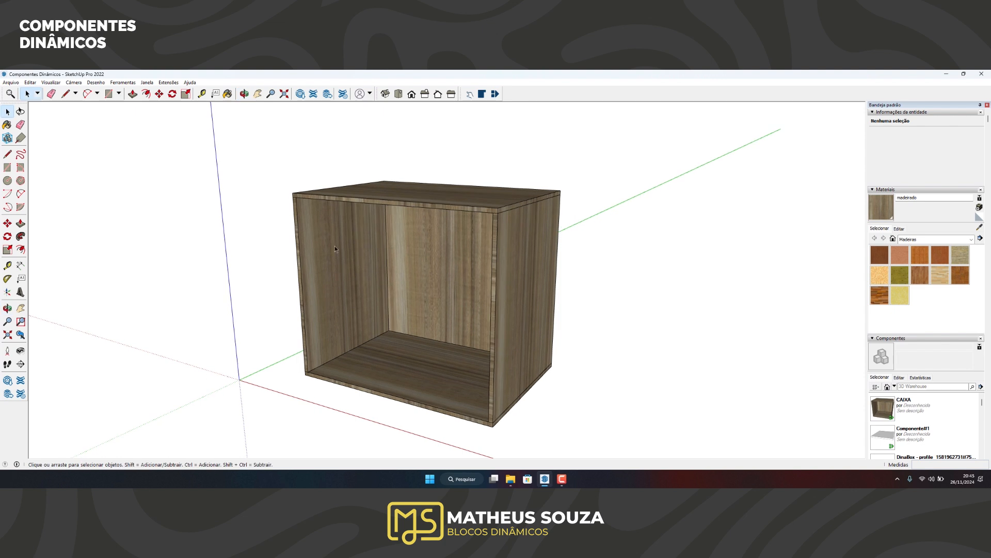
{"action": "middle_click_drag", "start_coordinate": [358, 287], "coordinate": [528, 189]}
{"action": "scroll", "coordinate": [532, 281], "scroll_direction": "down", "scroll_amount": 3}
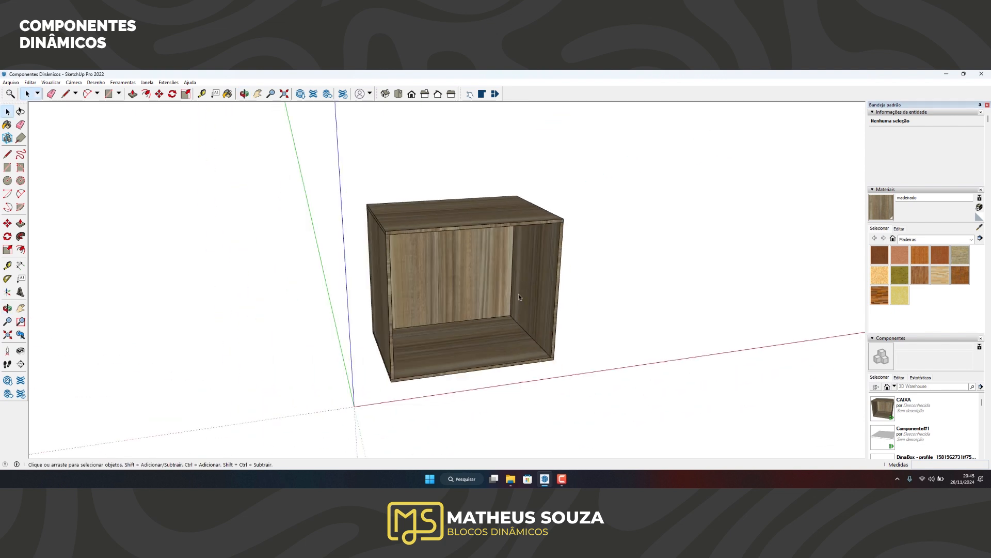
Step: Examine the closed cabinet box, select it and open its component attributes beside the model
{"action": "middle_click_drag", "start_coordinate": [544, 292], "coordinate": [358, 286]}
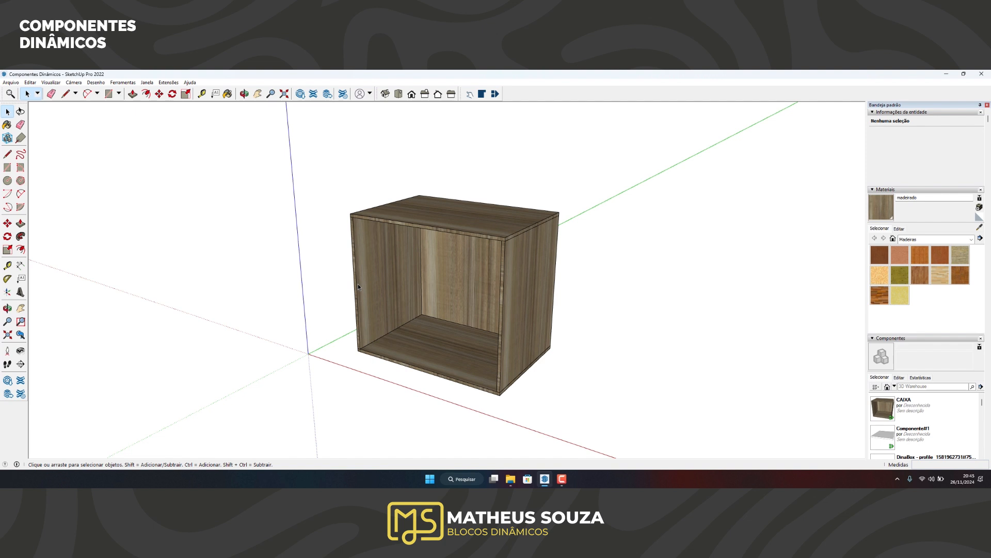
{"action": "scroll", "coordinate": [402, 327], "scroll_direction": "down", "scroll_amount": 4}
{"action": "scroll", "coordinate": [402, 326], "scroll_direction": "up", "scroll_amount": 3}
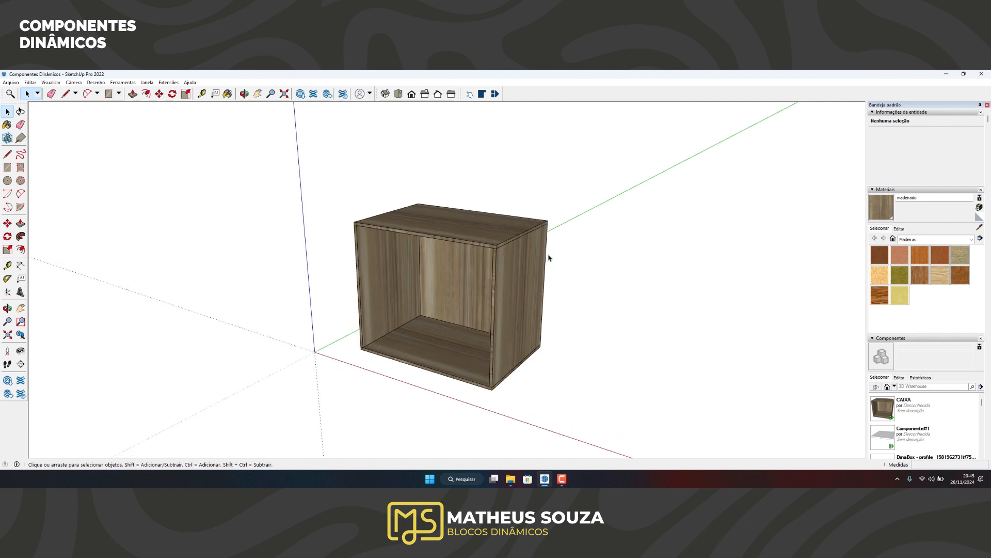
{"action": "middle_click_drag", "start_coordinate": [370, 332], "coordinate": [375, 305]}
{"action": "left_click", "coordinate": [413, 285]}
{"action": "scroll", "coordinate": [439, 290], "scroll_direction": "up", "scroll_amount": 1}
{"action": "middle_click_drag", "start_coordinate": [450, 293], "coordinate": [428, 303]}
{"action": "left_click", "coordinate": [495, 94]}
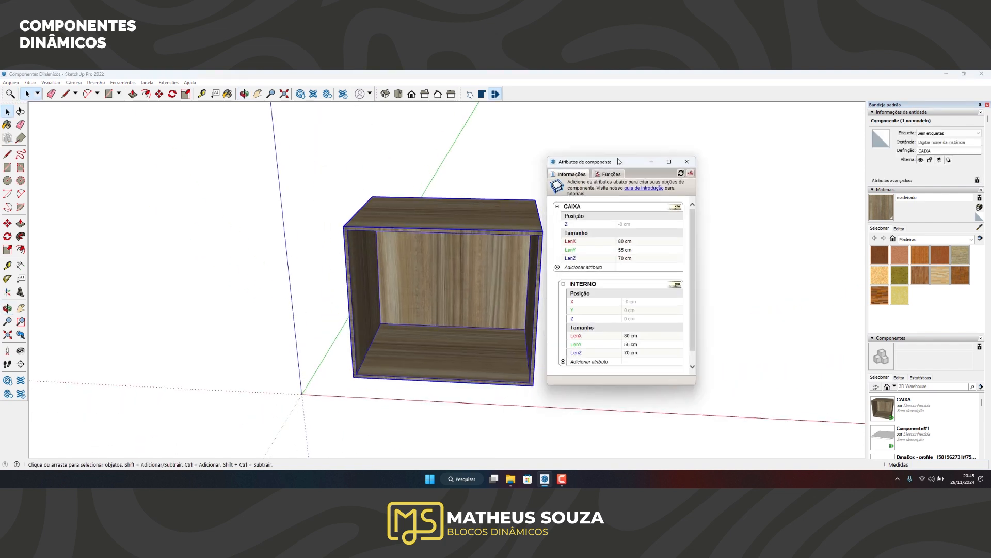
{"action": "left_click_drag", "start_coordinate": [630, 167], "coordinate": [643, 146]}
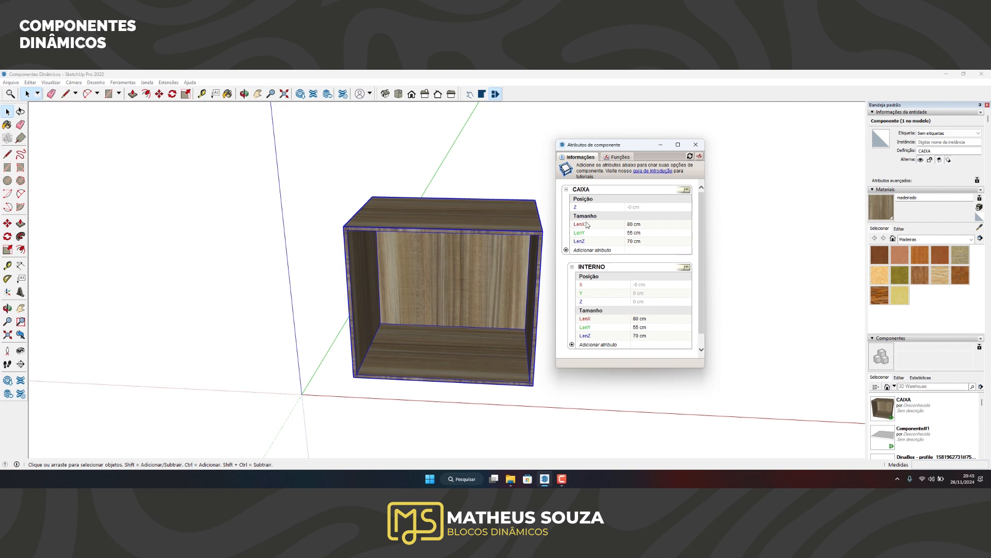
Step: Set the CAIXA component's LenX to 250 cm and inspect the far end of the stretched box
{"action": "left_click", "coordinate": [646, 225]}
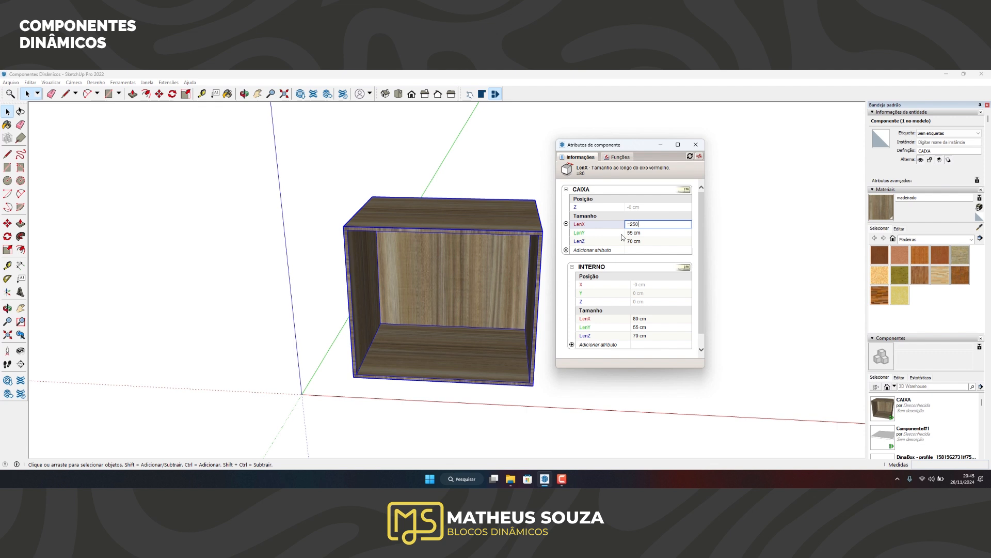
{"action": "key", "text": "Return"}
{"action": "scroll", "coordinate": [371, 253], "scroll_direction": "down", "scroll_amount": 7}
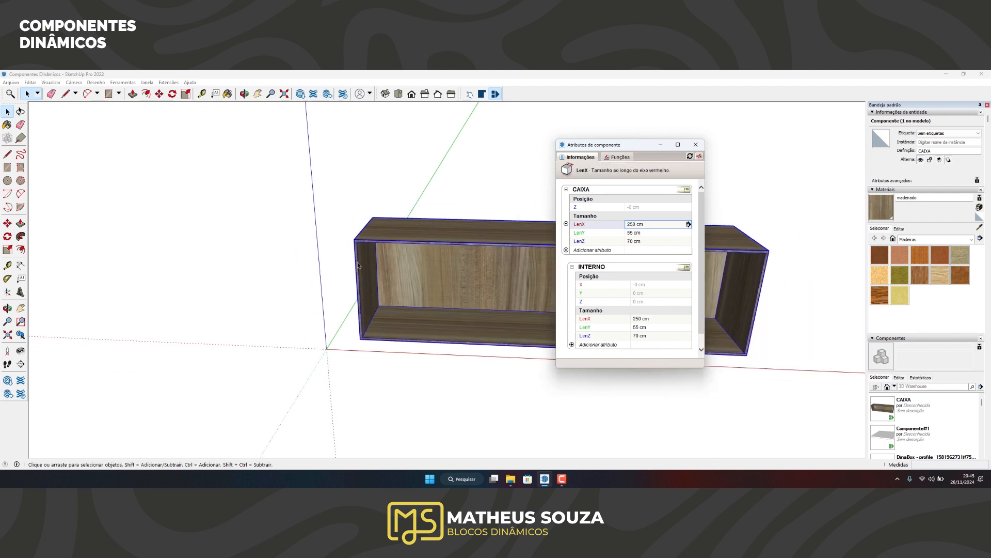
{"action": "scroll", "coordinate": [474, 262], "scroll_direction": "up", "scroll_amount": 5}
{"action": "mouse_move", "coordinate": [450, 257]}
{"action": "middle_mouse_down", "text": "shift"}
{"action": "mouse_move", "coordinate": [428, 268]}
{"action": "mouse_move", "coordinate": [358, 267]}
{"action": "mouse_move", "coordinate": [400, 251]}
{"action": "middle_mouse_up", "text": "shift"}
{"action": "scroll", "coordinate": [310, 261], "scroll_direction": "up", "scroll_amount": 1}
{"action": "middle_click_drag", "start_coordinate": [299, 268], "coordinate": [165, 260], "text": "shift"}
{"action": "scroll", "coordinate": [452, 263], "scroll_direction": "up", "scroll_amount": 5}
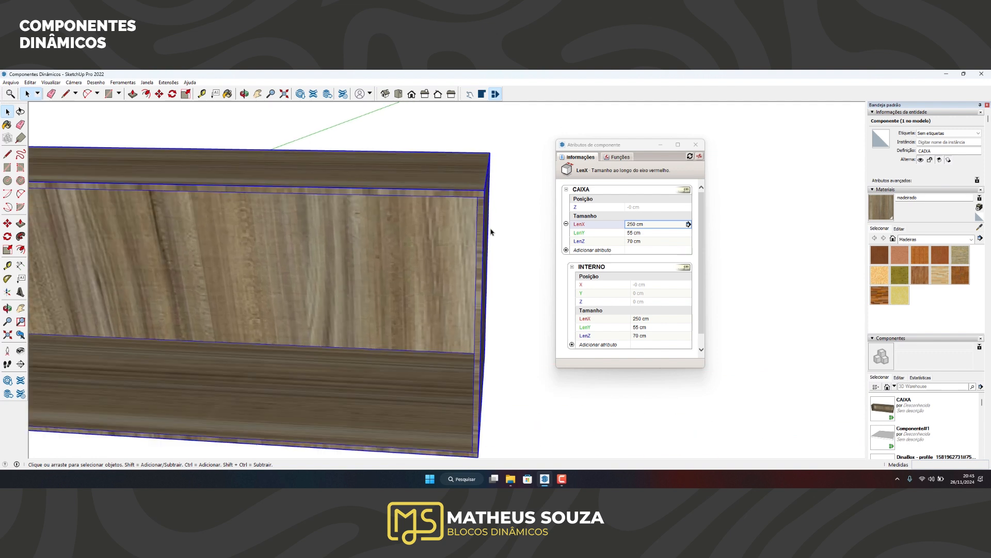
Step: Measure the panel thickness at both ends of the stretched box with the Tape Measure tool
{"action": "key", "text": "t"}
{"action": "left_click", "coordinate": [467, 219]}
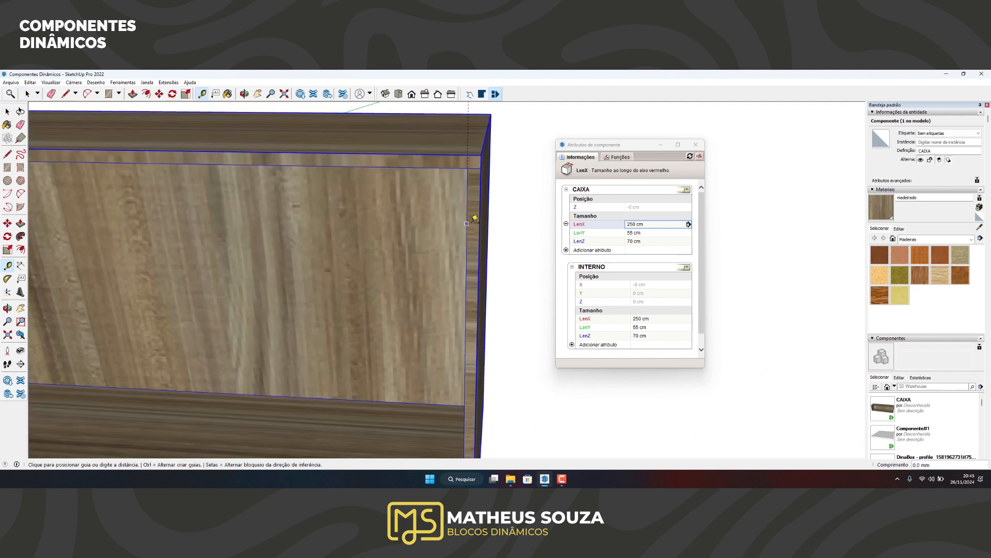
{"action": "key", "text": "space"}
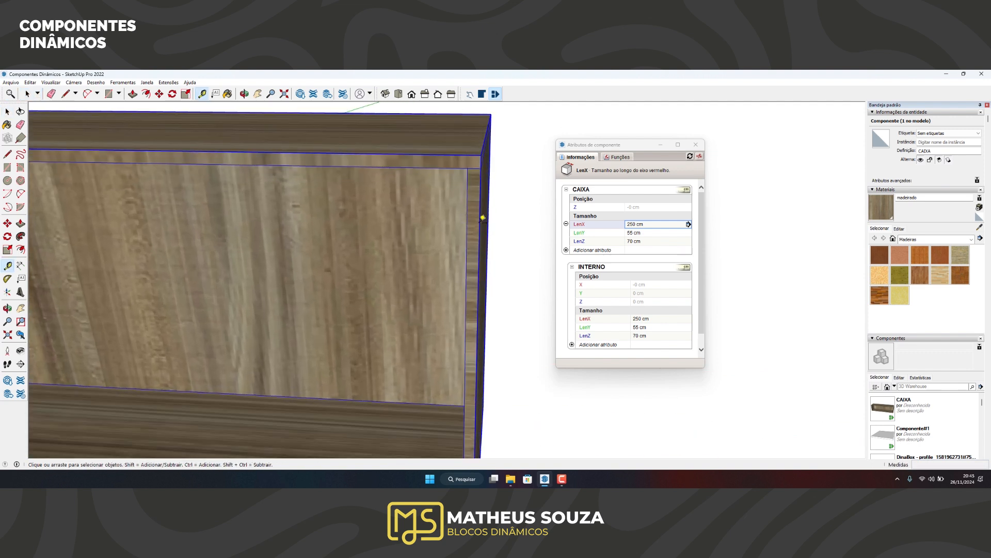
{"action": "scroll", "coordinate": [479, 224], "scroll_direction": "down", "scroll_amount": 8}
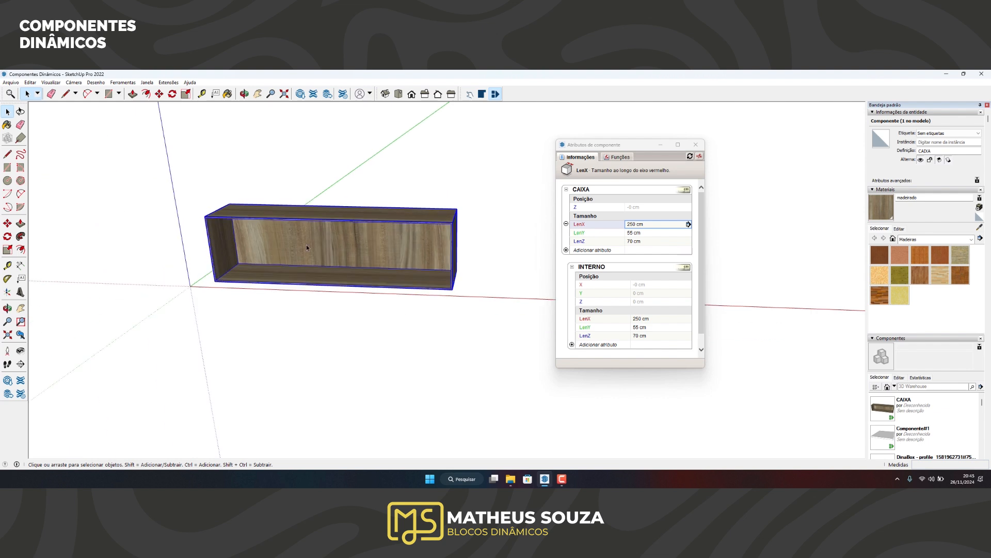
{"action": "scroll", "coordinate": [204, 207], "scroll_direction": "up", "scroll_amount": 6}
{"action": "key", "text": "t"}
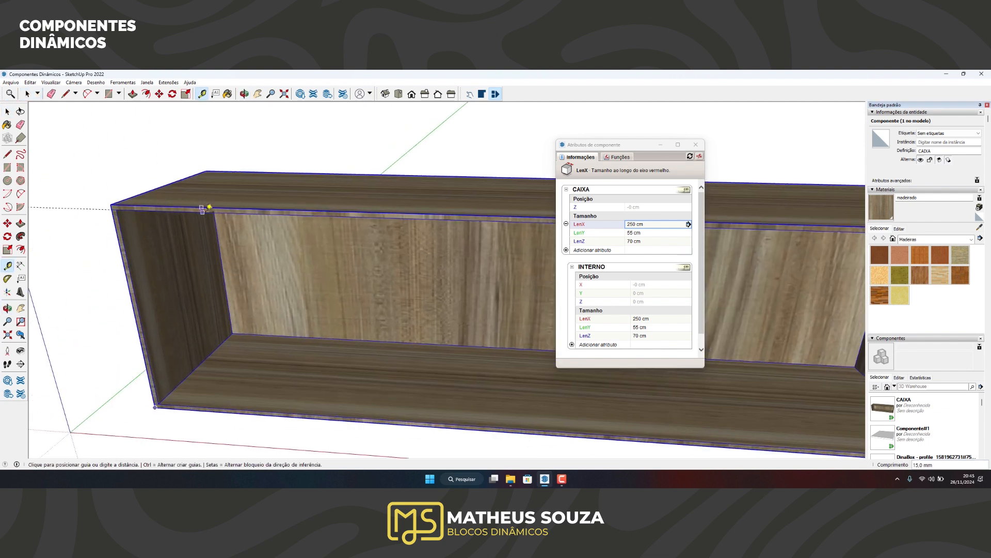
{"action": "key", "text": "space"}
{"action": "scroll", "coordinate": [231, 224], "scroll_direction": "down", "scroll_amount": 6}
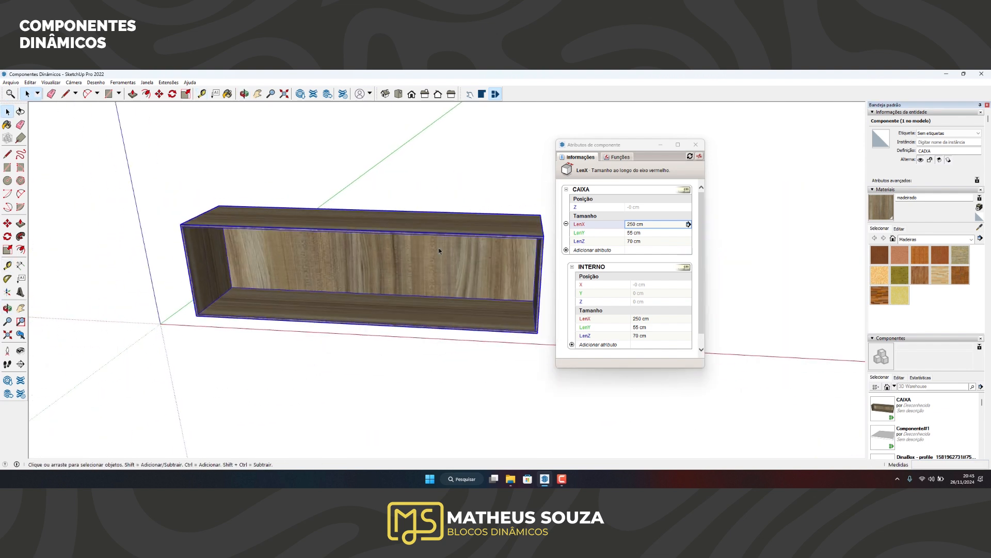
Step: Set the CAIXA component's LenZ to 100 cm and inspect the taller box from different angles
{"action": "left_click", "coordinate": [650, 226]}
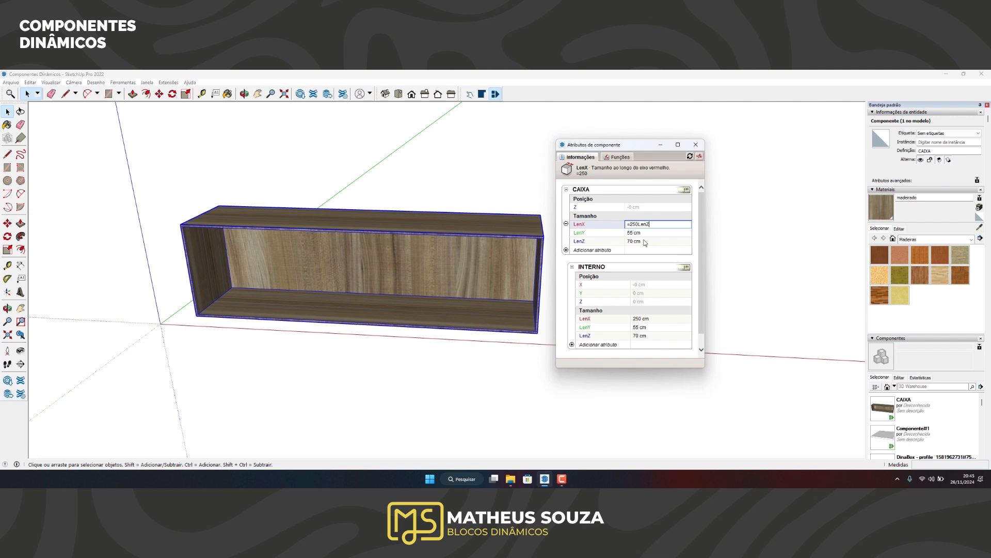
{"action": "left_click", "coordinate": [638, 243]}
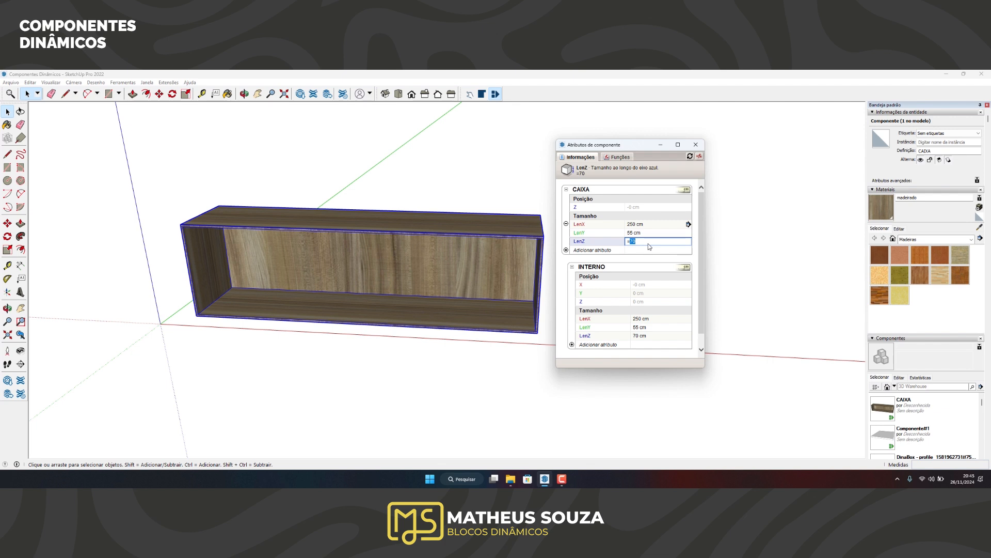
{"action": "type", "text": "=100"}
{"action": "key", "text": "Return"}
{"action": "middle_click_drag", "start_coordinate": [410, 244], "coordinate": [246, 252]}
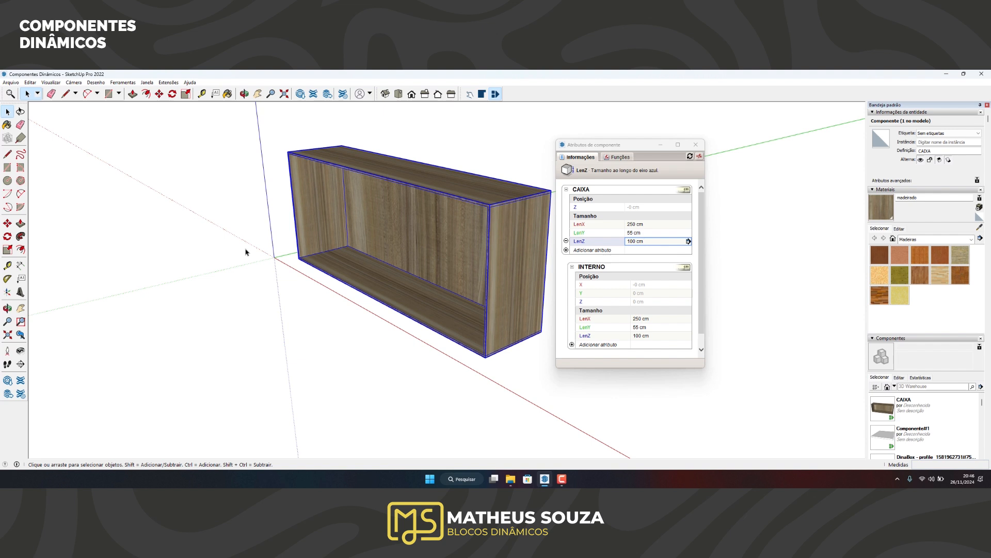
{"action": "middle_click_drag", "start_coordinate": [398, 229], "coordinate": [367, 243]}
{"action": "scroll", "coordinate": [367, 243], "scroll_direction": "down", "scroll_amount": 2}
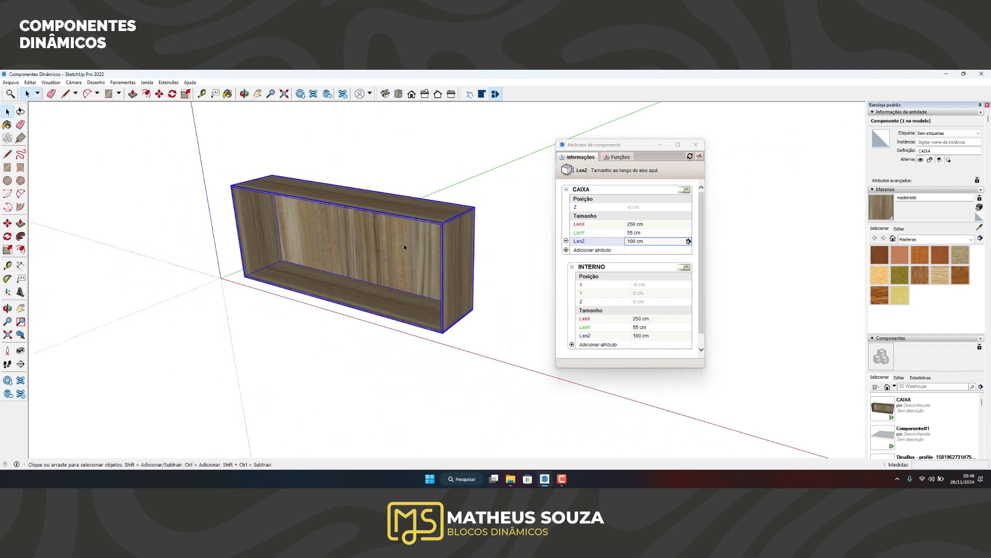
{"action": "scroll", "coordinate": [403, 243], "scroll_direction": "up", "scroll_amount": 1}
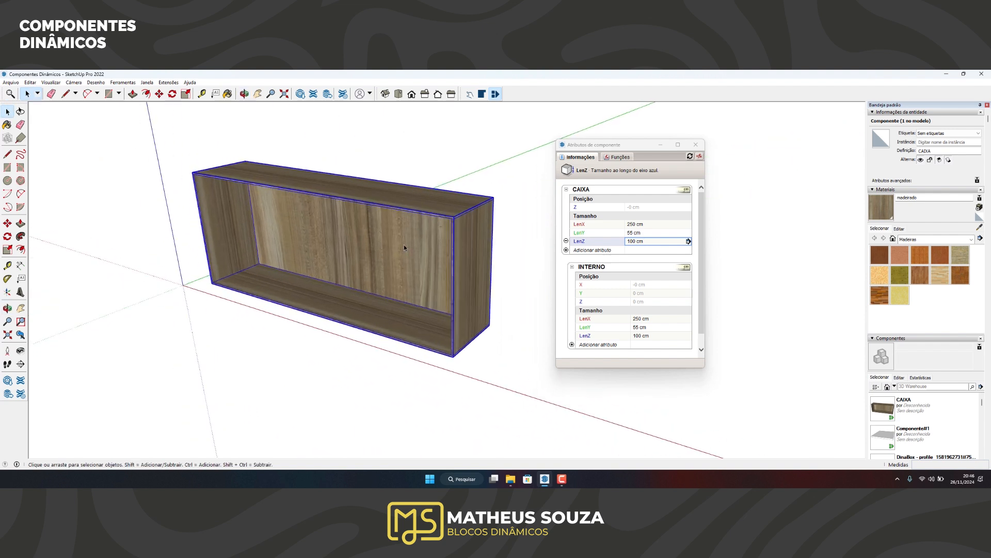
Step: Set the CAIXA component's LenX to 80 cm and its LenZ to 70 cm
{"action": "left_click", "coordinate": [641, 224]}
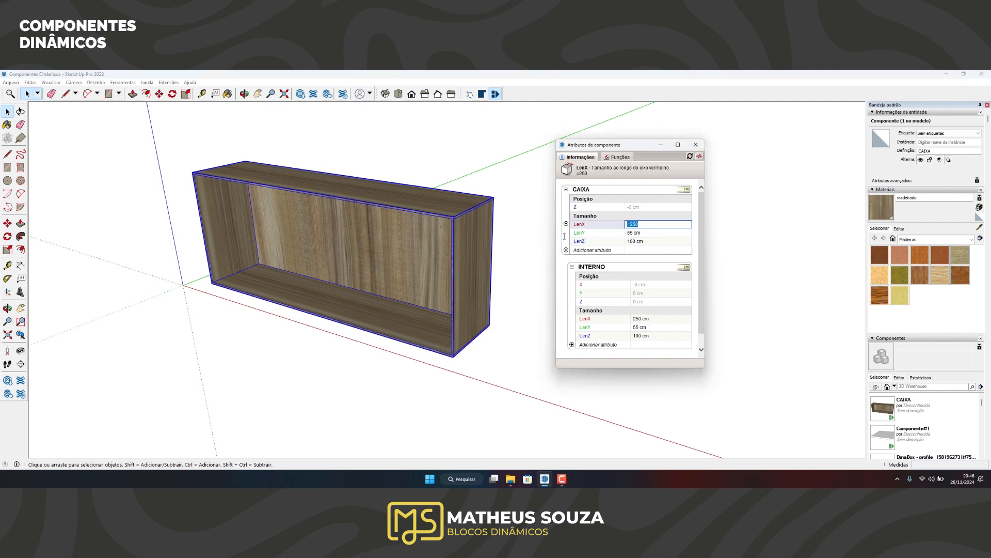
{"action": "type", "text": "80"}
{"action": "key", "text": "Return"}
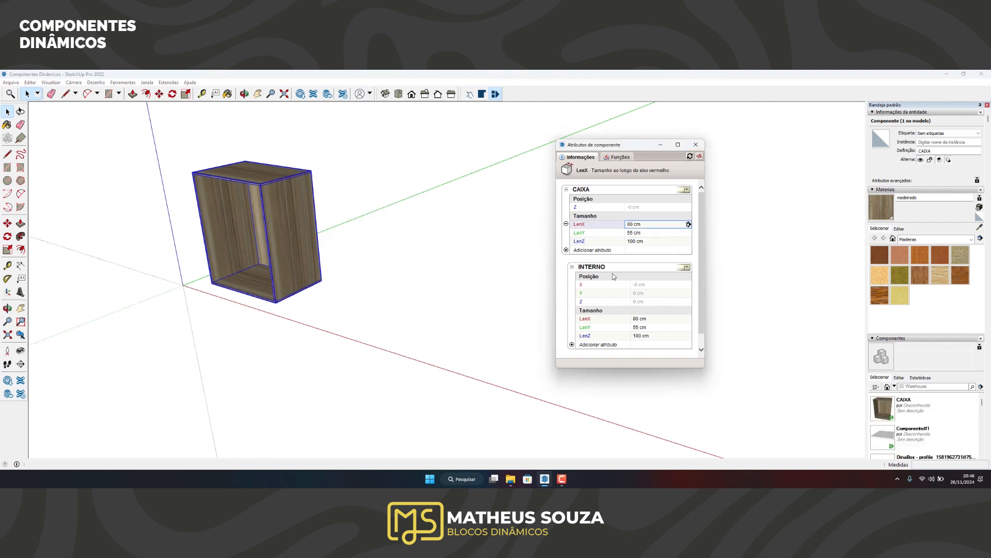
{"action": "left_click", "coordinate": [640, 241]}
{"action": "type", "text": "="}
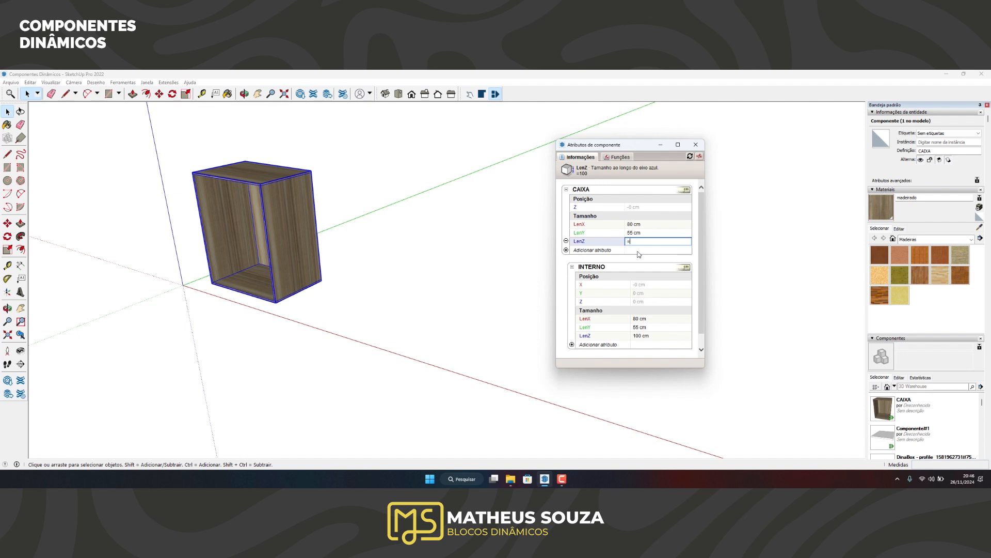
{"action": "type", "text": "70"}
{"action": "key", "text": "Return"}
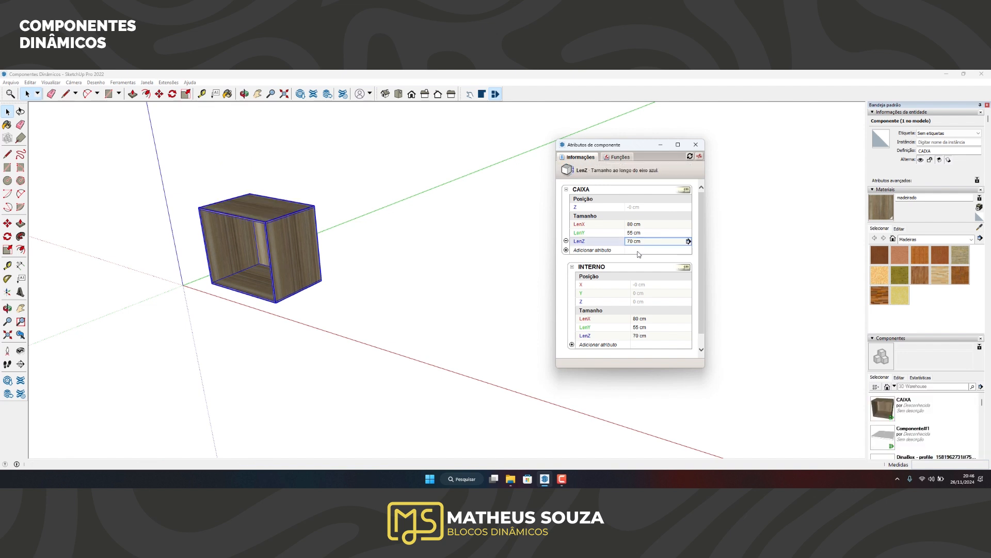
Step: Move the whole CAIXA box several times to different spots away from the model origin
{"action": "middle_click_drag", "start_coordinate": [356, 246], "coordinate": [451, 235]}
{"action": "scroll", "coordinate": [267, 257], "scroll_direction": "up", "scroll_amount": 3}
{"action": "middle_click_drag", "start_coordinate": [267, 258], "coordinate": [420, 257], "text": "shift"}
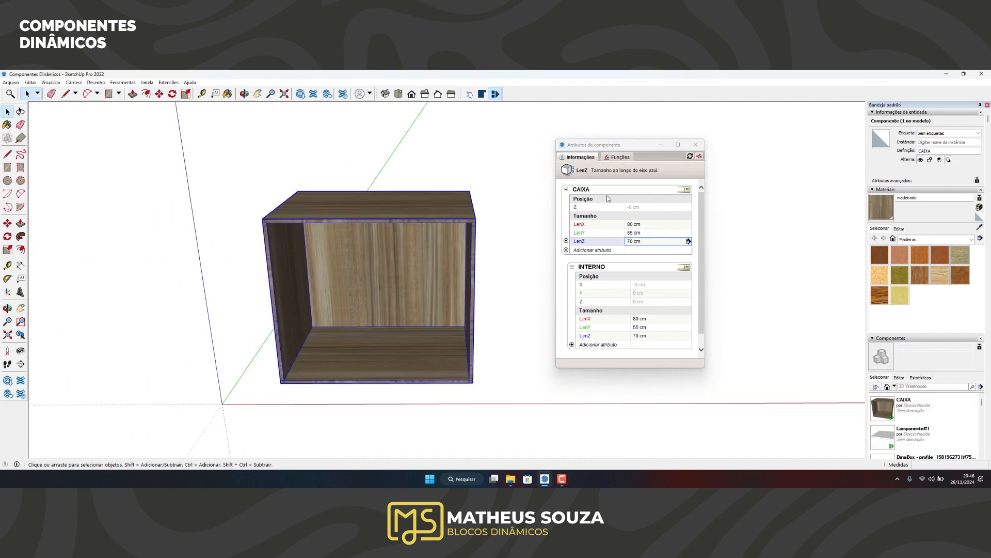
{"action": "middle_click_drag", "start_coordinate": [387, 284], "coordinate": [312, 302]}
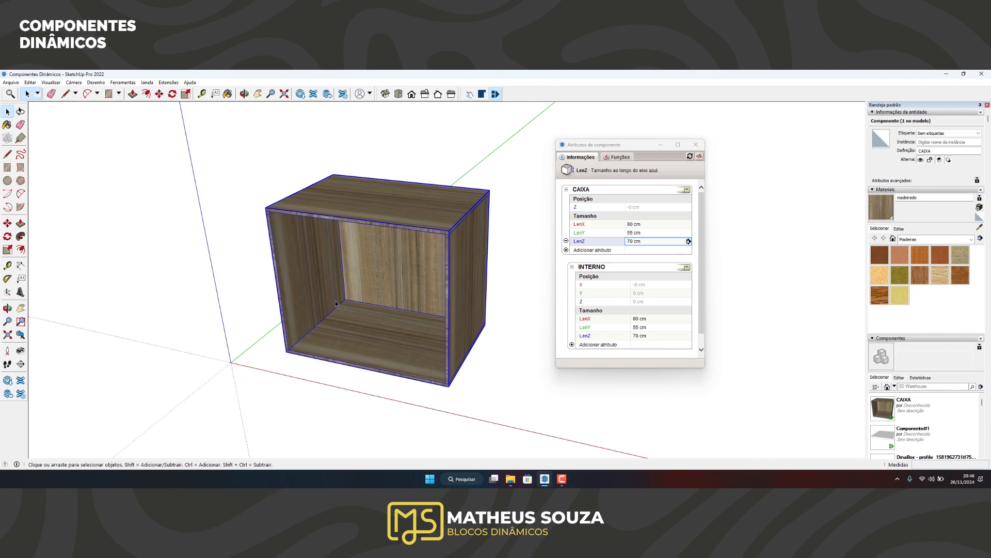
{"action": "middle_click_drag", "start_coordinate": [312, 331], "coordinate": [343, 341]}
{"action": "key", "text": "m"}
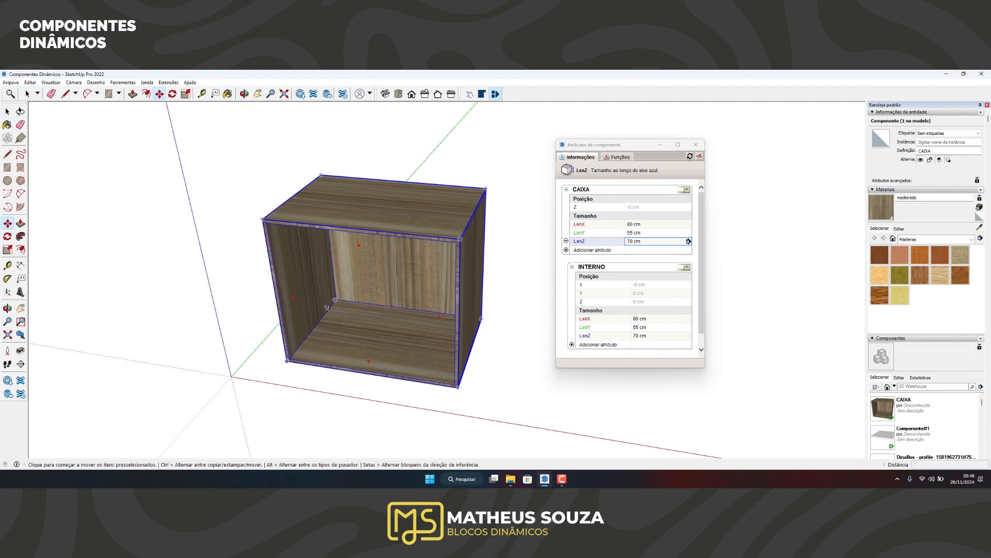
{"action": "left_click", "coordinate": [324, 345]}
{"action": "left_click", "coordinate": [393, 287]}
{"action": "left_click", "coordinate": [393, 287]}
{"action": "left_click", "coordinate": [483, 254]}
{"action": "scroll", "coordinate": [268, 265], "scroll_direction": "down", "scroll_amount": 2}
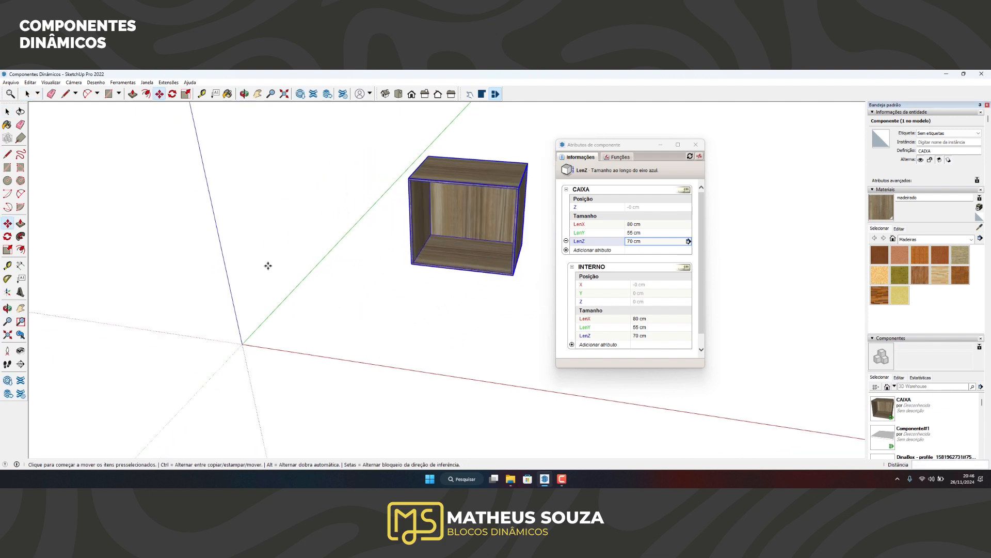
{"action": "scroll", "coordinate": [478, 257], "scroll_direction": "up", "scroll_amount": 2}
{"action": "left_click", "coordinate": [478, 257]}
{"action": "left_click", "coordinate": [414, 246]}
{"action": "left_click", "coordinate": [414, 245]}
{"action": "left_click", "coordinate": [358, 289]}
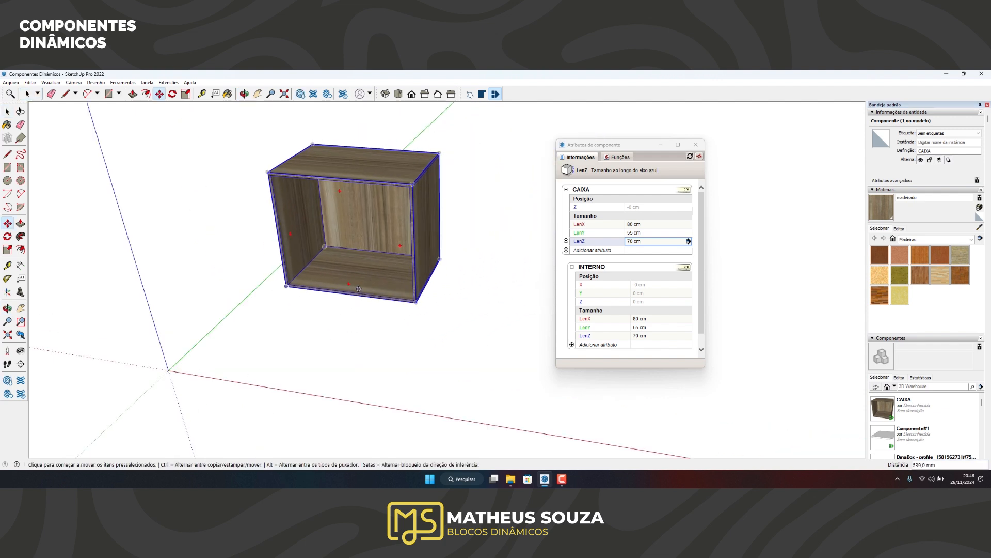
{"action": "left_click", "coordinate": [365, 277]}
{"action": "left_click", "coordinate": [431, 271]}
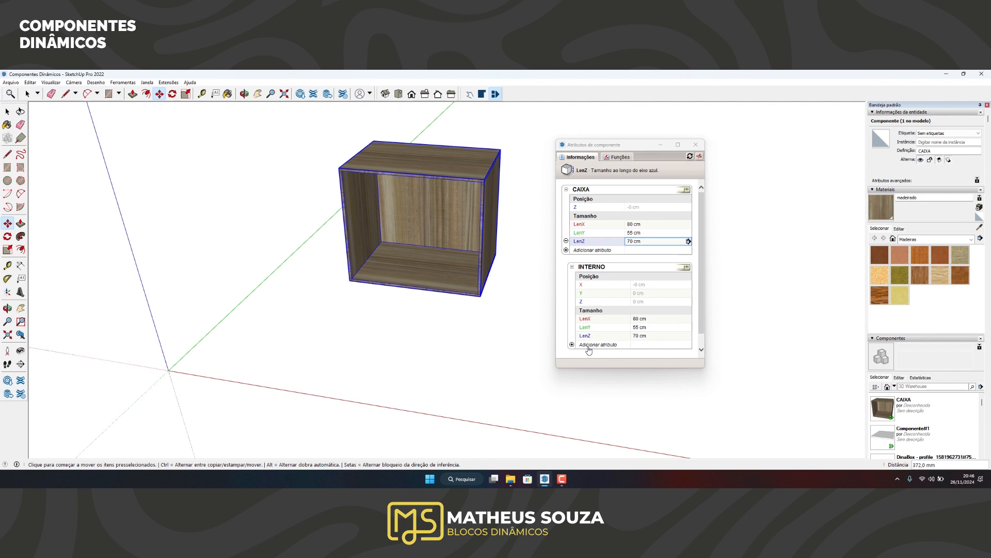
Step: Open the CAIXA component and move its nested INTERNO component off the parent's origin, to negative X and about 290 cm along Y
{"action": "key", "text": "space"}
{"action": "double_click", "coordinate": [444, 236]}
{"action": "left_click", "coordinate": [441, 246]}
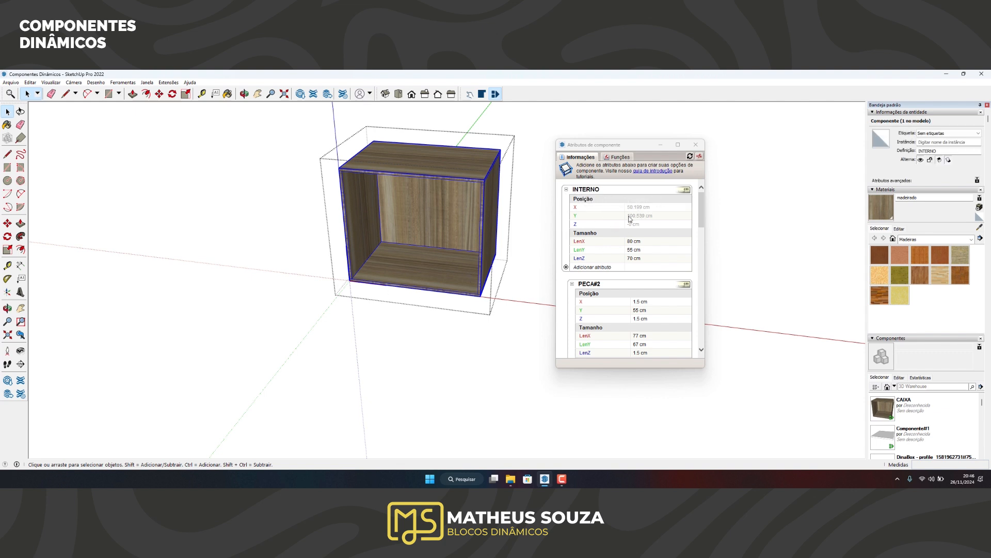
{"action": "key", "text": "m"}
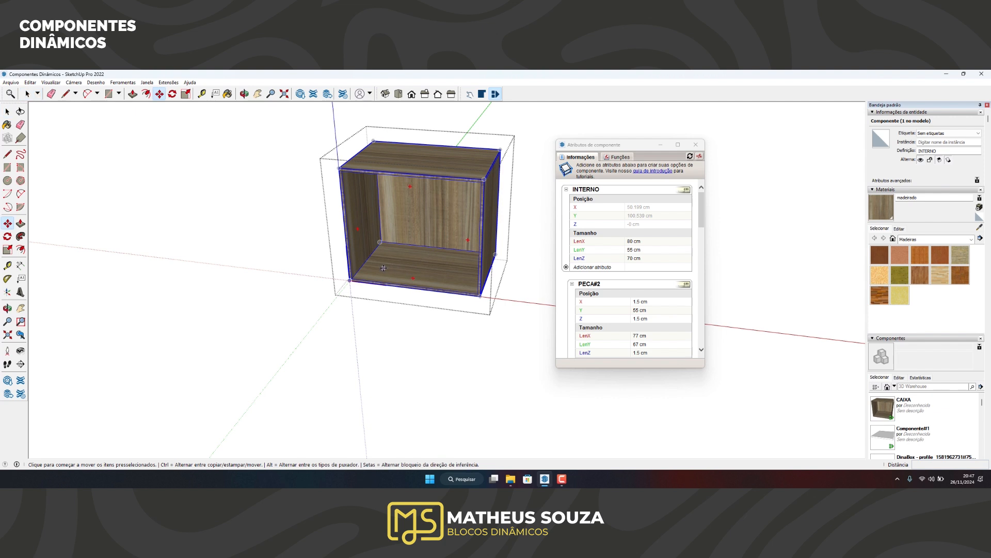
{"action": "left_click", "coordinate": [420, 260]}
{"action": "left_click", "coordinate": [501, 219]}
{"action": "left_click", "coordinate": [473, 225]}
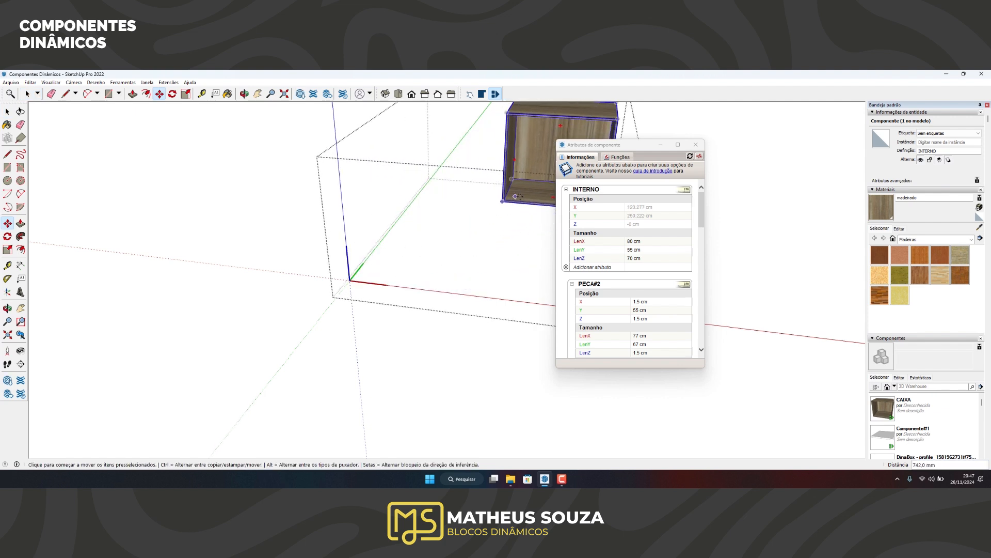
{"action": "left_click", "coordinate": [328, 229]}
{"action": "scroll", "coordinate": [328, 229], "scroll_direction": "down", "scroll_amount": 2}
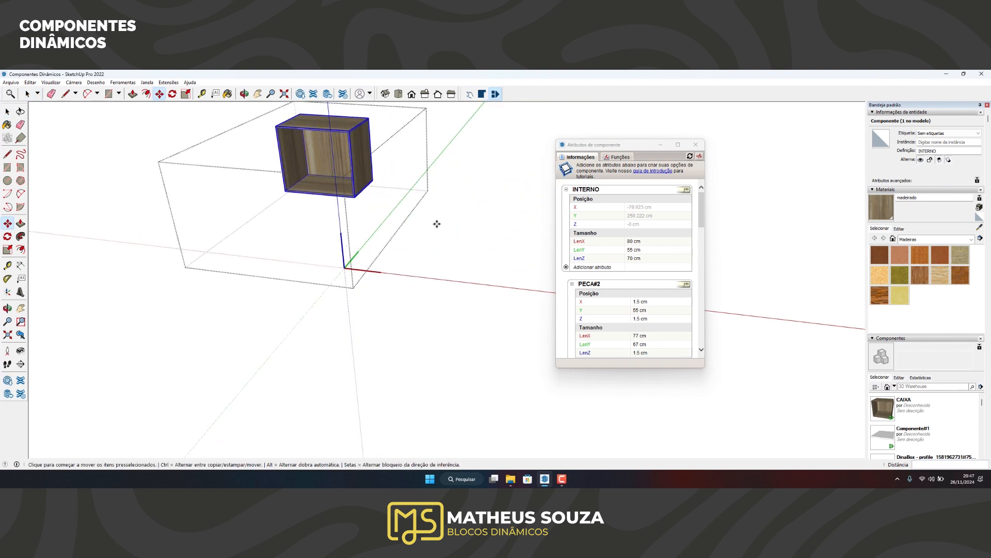
Step: Close the component attributes window and leave the CAIXA component
{"action": "left_click", "coordinate": [695, 145]}
{"action": "key", "text": "space"}
{"action": "left_click", "coordinate": [483, 239]}
{"action": "left_click", "coordinate": [483, 240]}
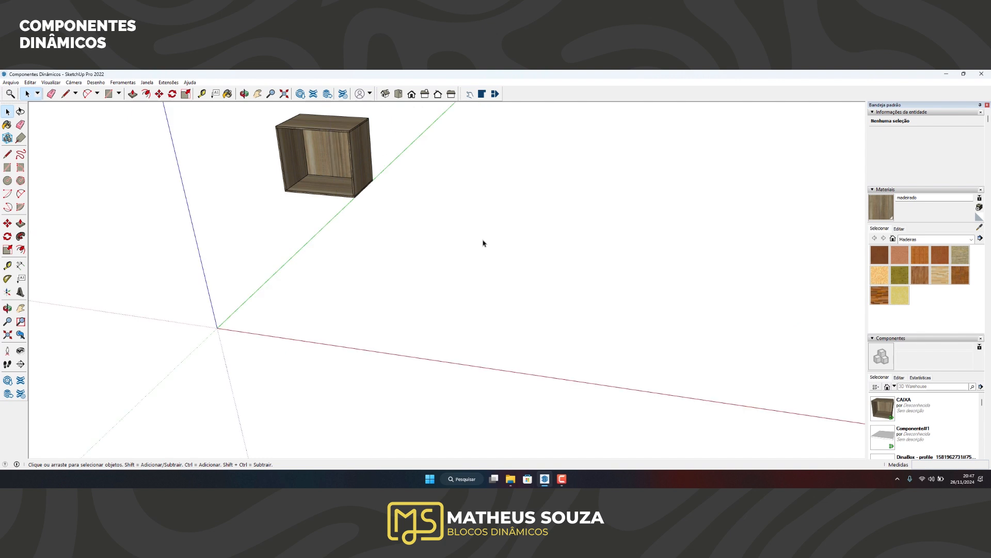
Step: Move the whole CAIXA box by its lower front corner well away from the origin along the red axis
{"action": "left_click", "coordinate": [339, 182]}
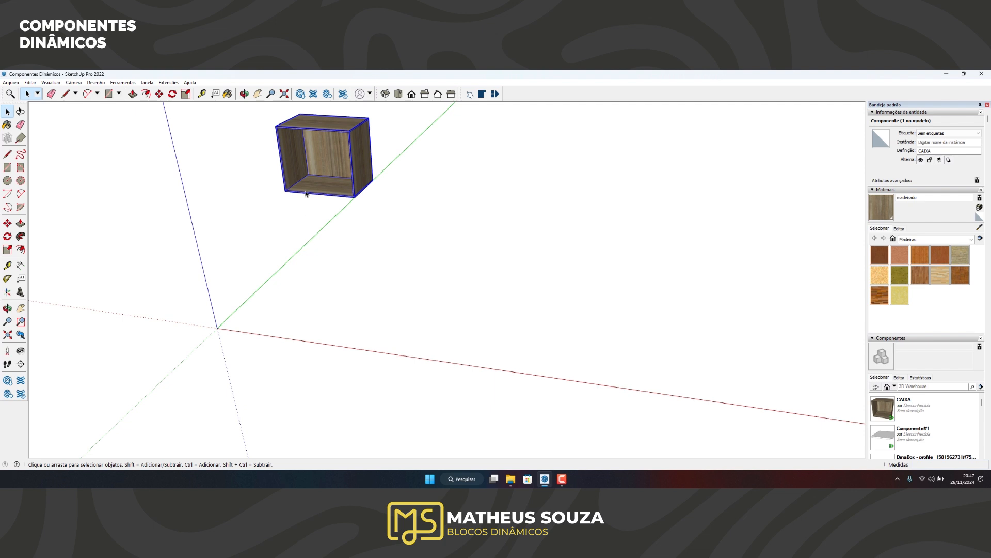
{"action": "key", "text": "m"}
{"action": "left_click", "coordinate": [287, 190]}
{"action": "left_click", "coordinate": [619, 245]}
{"action": "key", "text": "space"}
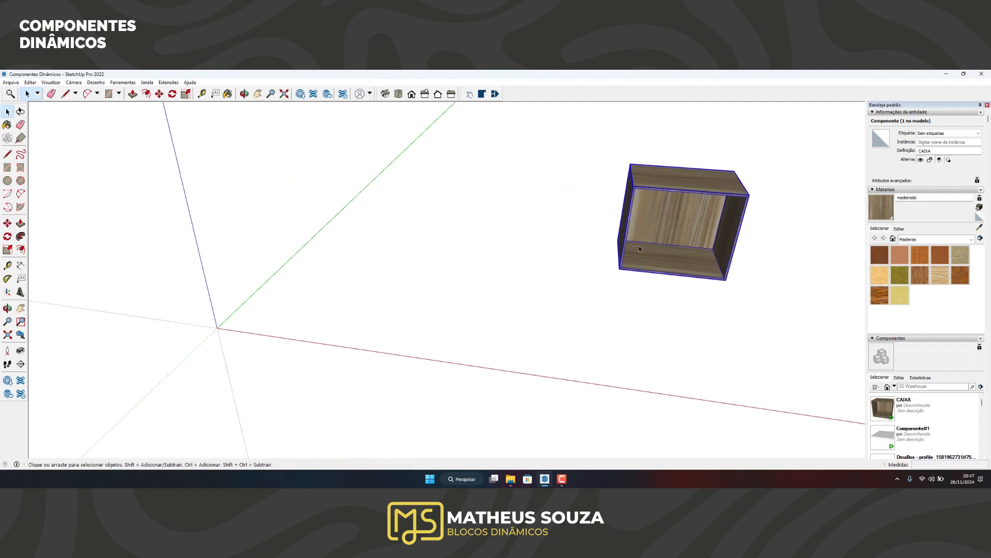
Step: Open the CAIXA component and move its nested INTERNO component about 2990 mm further away from the parent's origin
{"action": "double_click", "coordinate": [632, 235]}
{"action": "left_click", "coordinate": [649, 233]}
{"action": "scroll", "coordinate": [501, 236], "scroll_direction": "down", "scroll_amount": 1}
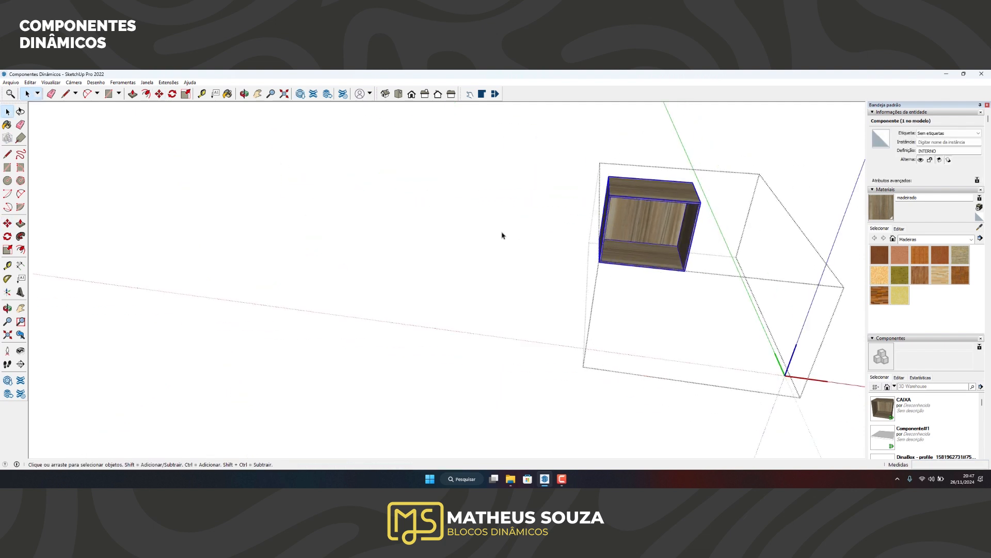
{"action": "key", "text": "m"}
{"action": "left_click", "coordinate": [617, 247]}
{"action": "left_click", "coordinate": [330, 235]}
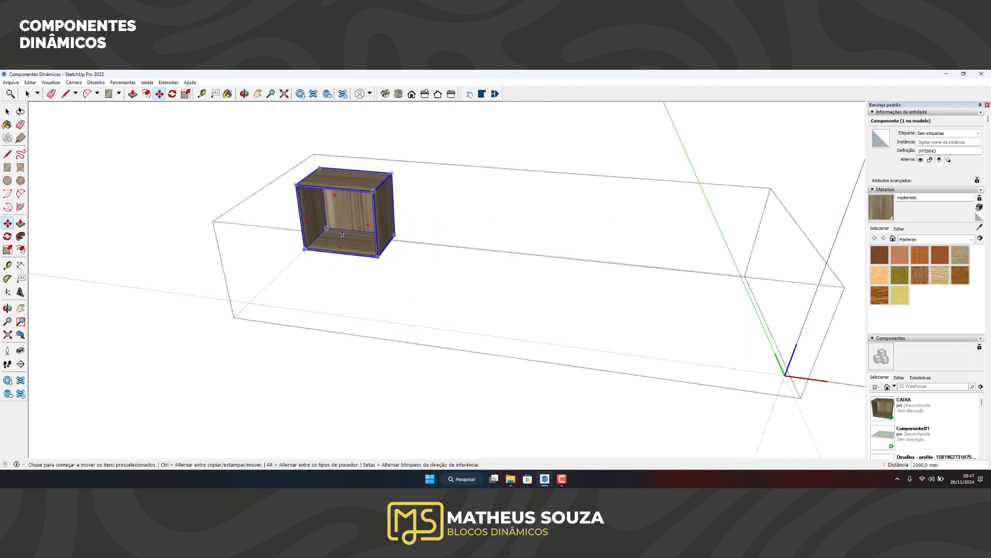
{"action": "scroll", "coordinate": [382, 238], "scroll_direction": "down", "scroll_amount": 2}
{"action": "scroll", "coordinate": [679, 340], "scroll_direction": "up", "scroll_amount": 1}
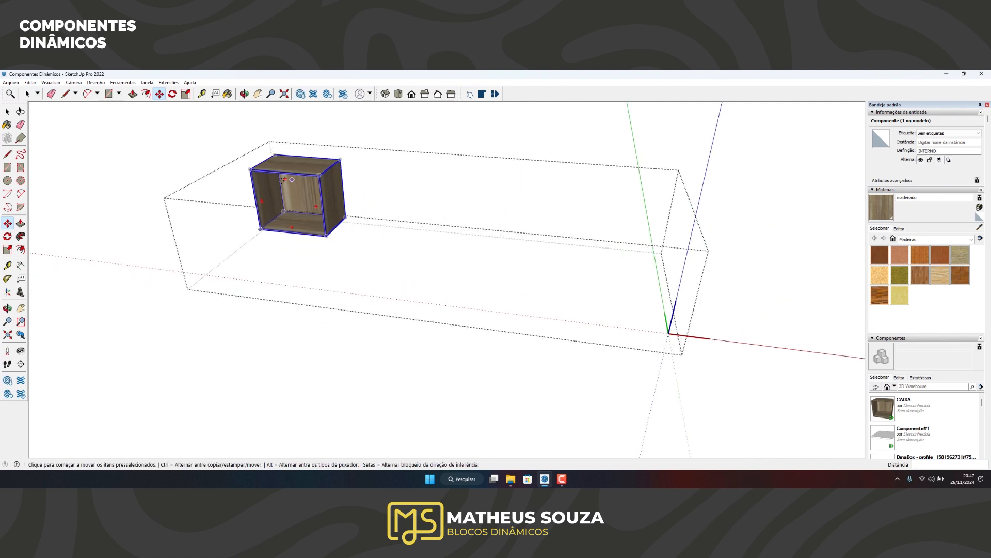
{"action": "scroll", "coordinate": [365, 269], "scroll_direction": "down", "scroll_amount": 2}
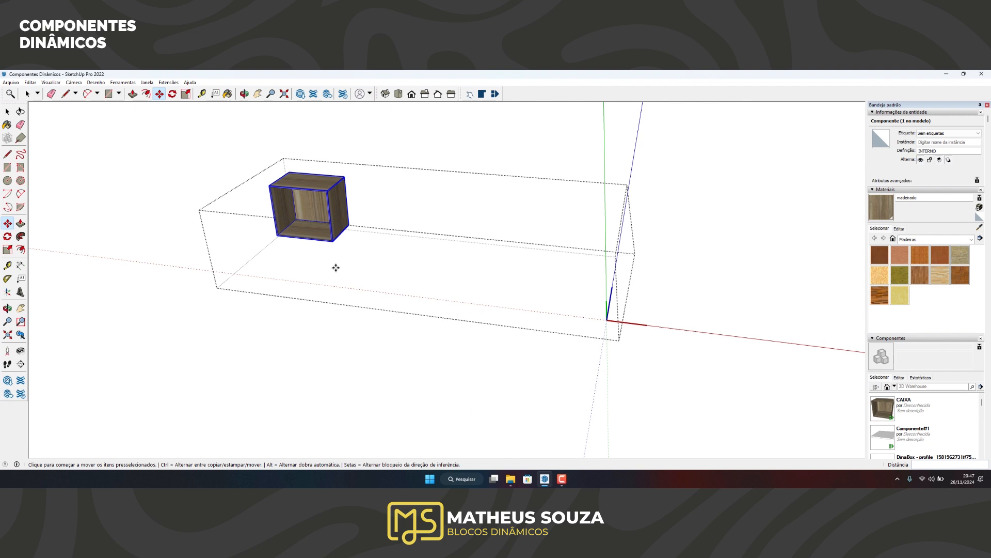
Step: Lock the INTERNO component to its parent's origin by entering the formula =0 for its X, Y and Z positions
{"action": "key", "text": "d"}
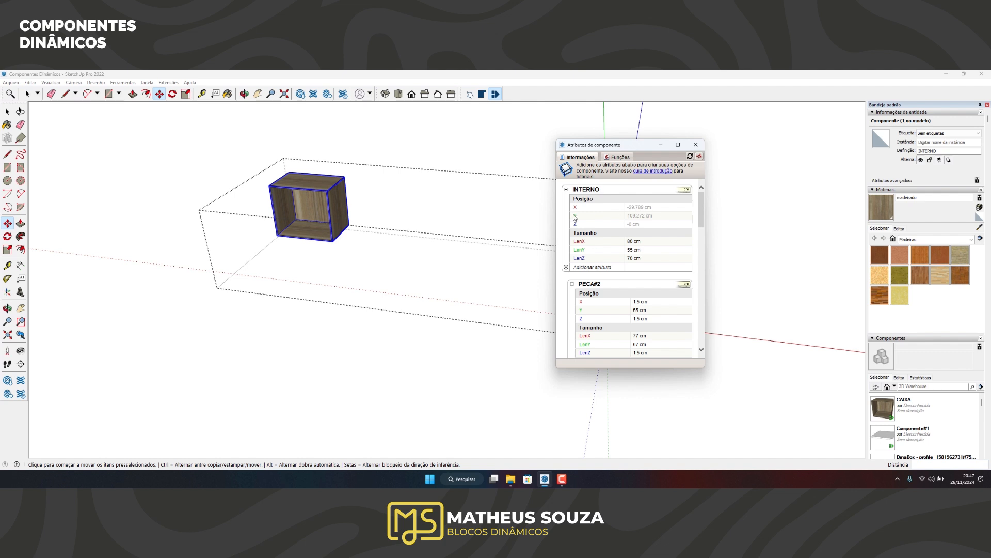
{"action": "left_click", "coordinate": [647, 208]}
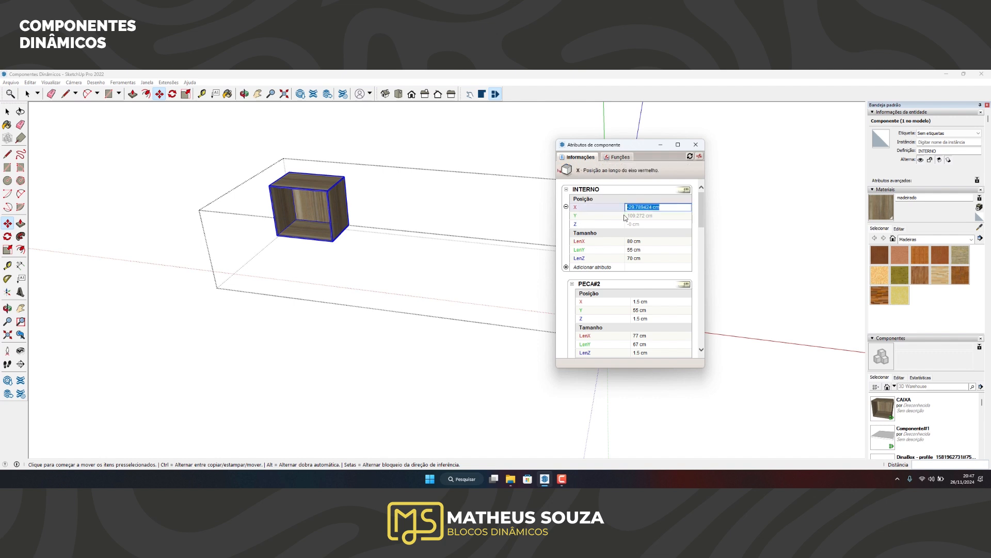
{"action": "type", "text": "=0"}
{"action": "key", "text": "Return"}
{"action": "left_click", "coordinate": [642, 212]}
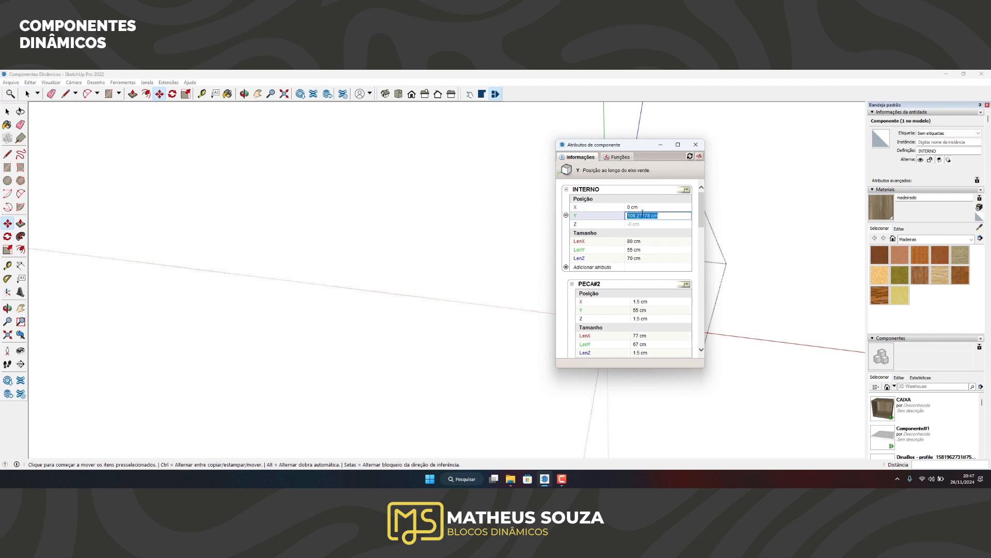
{"action": "type", "text": "=0"}
{"action": "key", "text": "Return"}
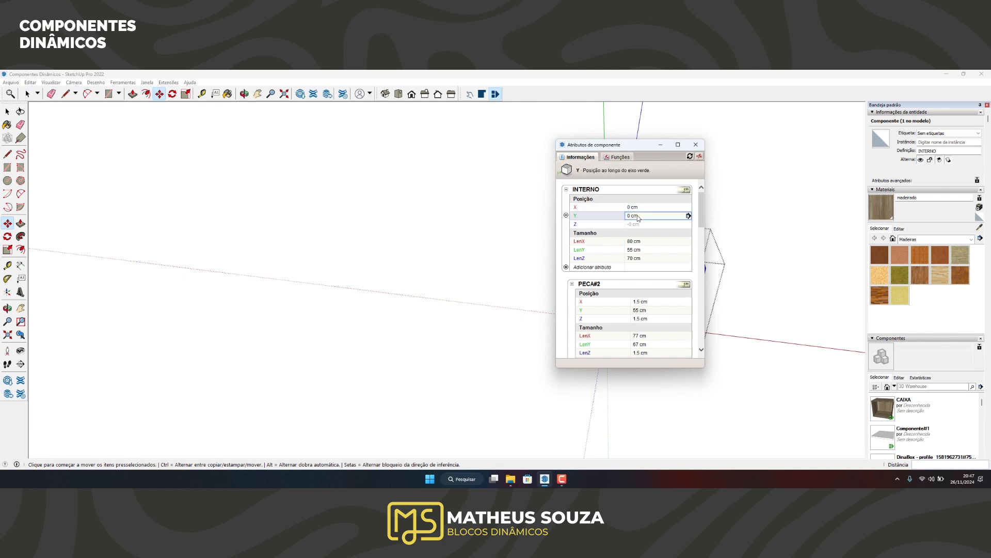
{"action": "left_click", "coordinate": [636, 225]}
{"action": "type", "text": "=0"}
{"action": "key", "text": "Return"}
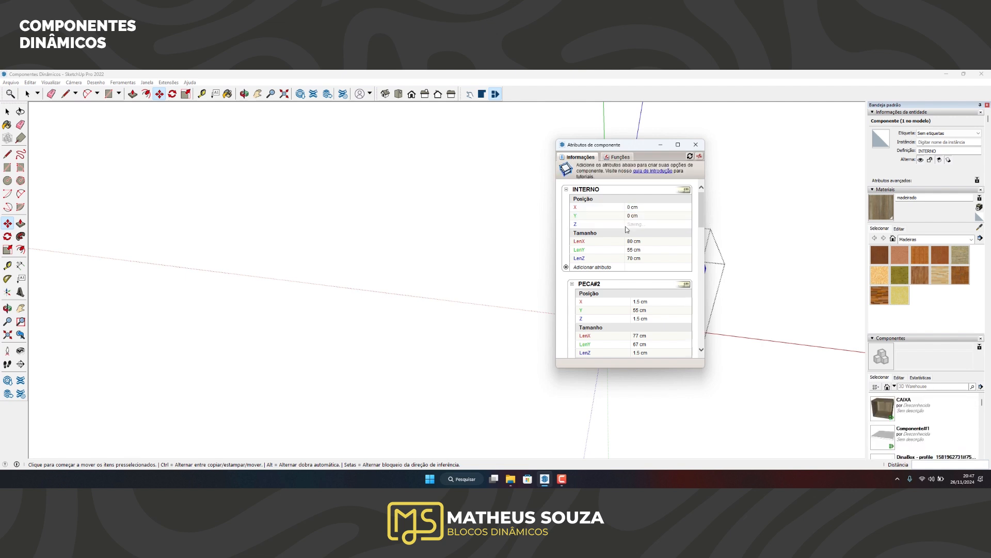
Step: Close the component attributes, drop the pending move, leave the CAIXA component and select the whole box
{"action": "left_click", "coordinate": [696, 144]}
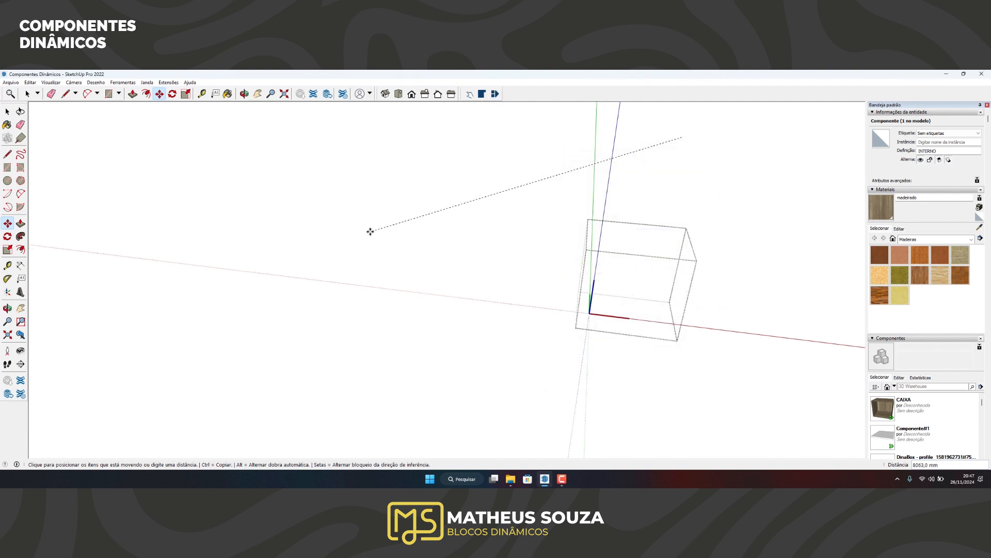
{"action": "key", "text": "space"}
{"action": "left_click", "coordinate": [631, 201]}
{"action": "scroll", "coordinate": [619, 222], "scroll_direction": "down", "scroll_amount": 3}
{"action": "scroll", "coordinate": [555, 317], "scroll_direction": "up", "scroll_amount": 3}
{"action": "left_click", "coordinate": [540, 278]}
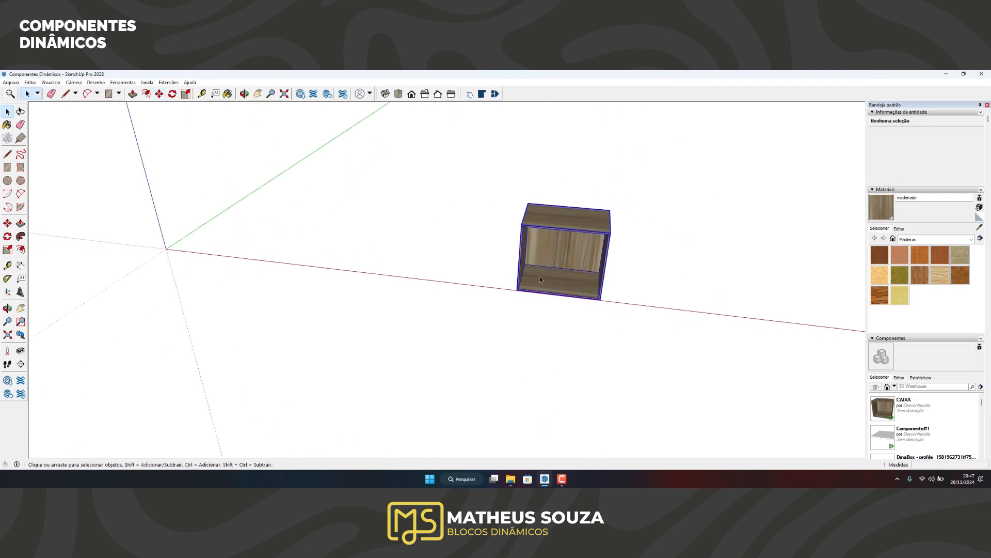
Step: Examine INTERNO's position attributes and its placement at the origin inside CAIXA, and leave the component with the attributes closed
{"action": "key", "text": "d"}
{"action": "double_click", "coordinate": [540, 277]}
{"action": "left_click", "coordinate": [540, 277]}
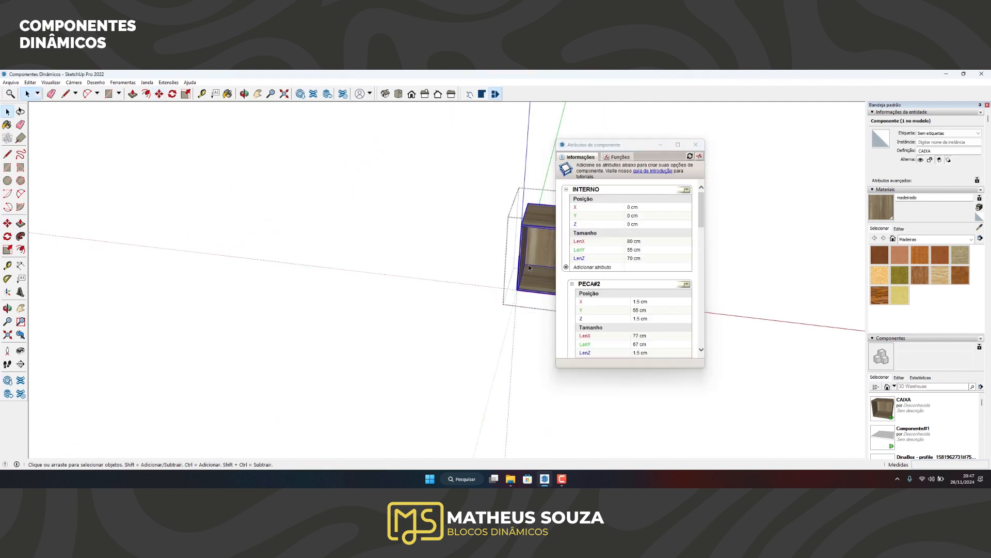
{"action": "scroll", "coordinate": [401, 213], "scroll_direction": "down", "scroll_amount": 2}
{"action": "scroll", "coordinate": [443, 243], "scroll_direction": "down", "scroll_amount": 2}
{"action": "scroll", "coordinate": [552, 258], "scroll_direction": "up", "scroll_amount": 2}
{"action": "scroll", "coordinate": [398, 261], "scroll_direction": "down", "scroll_amount": 2}
{"action": "scroll", "coordinate": [491, 219], "scroll_direction": "up", "scroll_amount": 5}
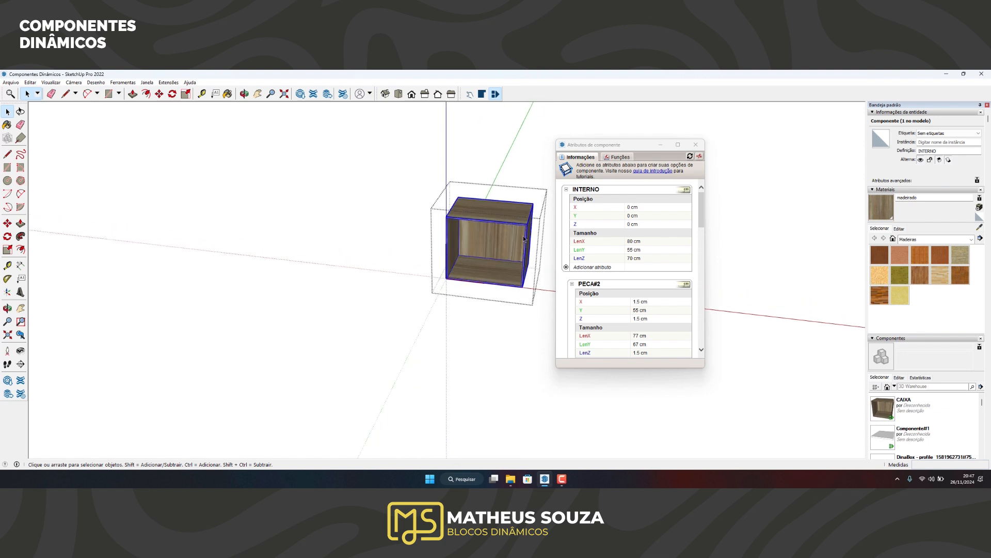
{"action": "scroll", "coordinate": [444, 294], "scroll_direction": "down", "scroll_amount": 2}
{"action": "scroll", "coordinate": [449, 307], "scroll_direction": "up", "scroll_amount": 3}
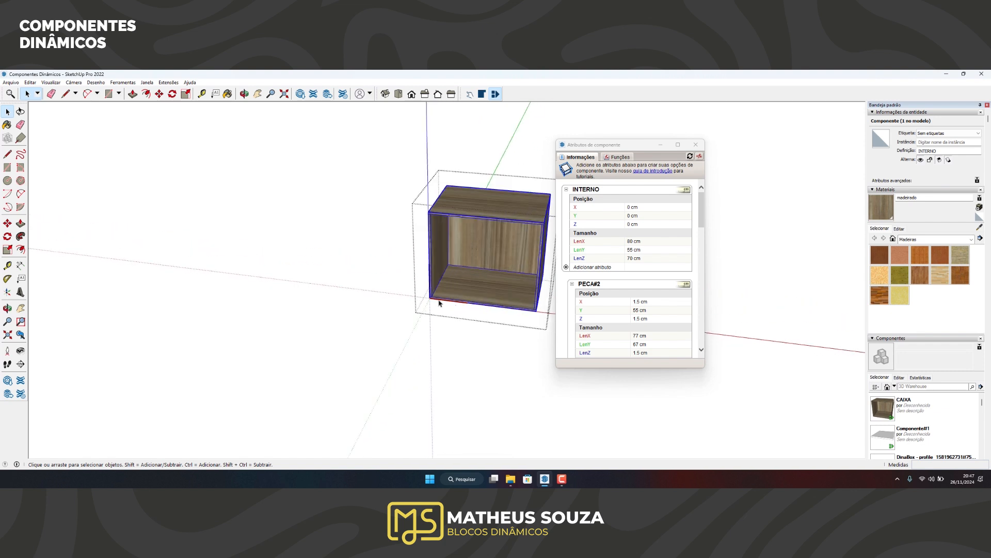
{"action": "scroll", "coordinate": [434, 305], "scroll_direction": "up", "scroll_amount": 3}
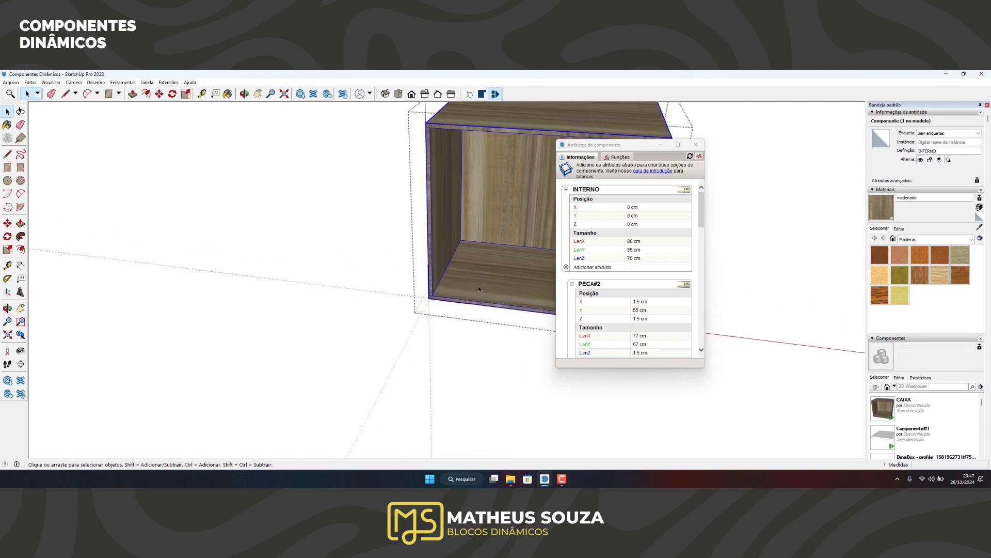
{"action": "left_click", "coordinate": [696, 145]}
{"action": "key", "text": "Escape"}
{"action": "scroll", "coordinate": [433, 255], "scroll_direction": "down", "scroll_amount": 8}
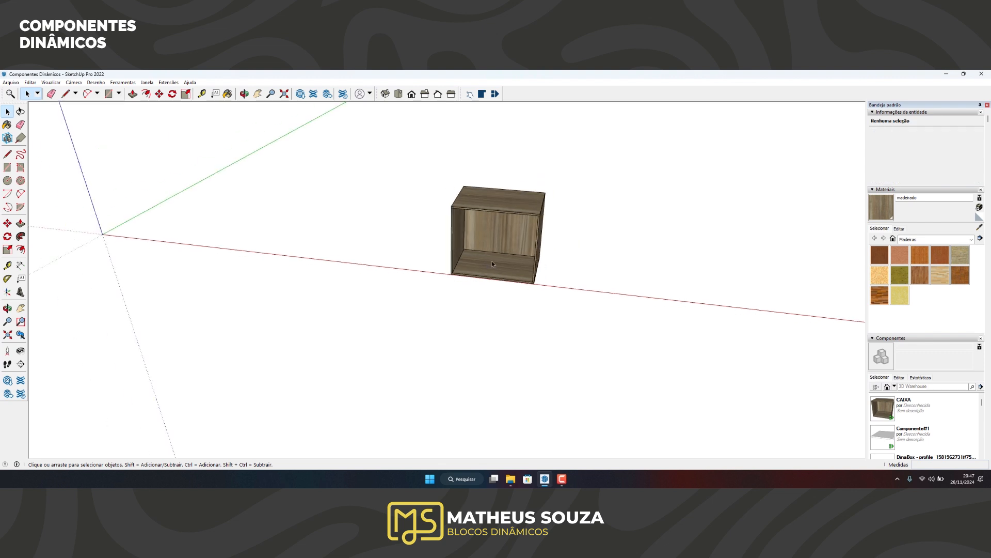
Step: Move the whole CAIXA box back along the red axis to a spot close to the model origin
{"action": "key", "text": "m"}
{"action": "left_click", "coordinate": [494, 251]}
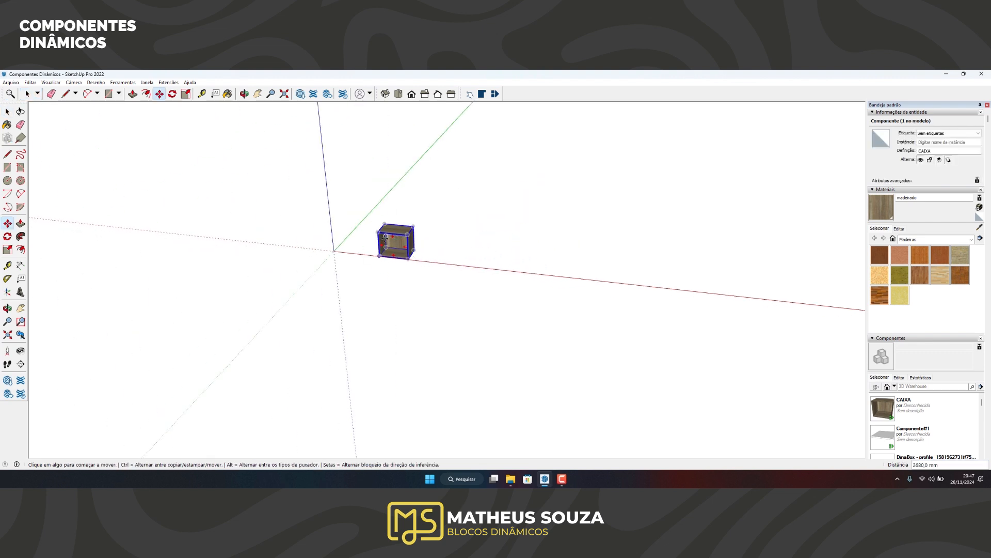
{"action": "left_click", "coordinate": [415, 223]}
{"action": "left_click", "coordinate": [401, 240]}
{"action": "left_click", "coordinate": [334, 252]}
{"action": "scroll", "coordinate": [342, 238], "scroll_direction": "up", "scroll_amount": 5}
{"action": "key", "text": "space"}
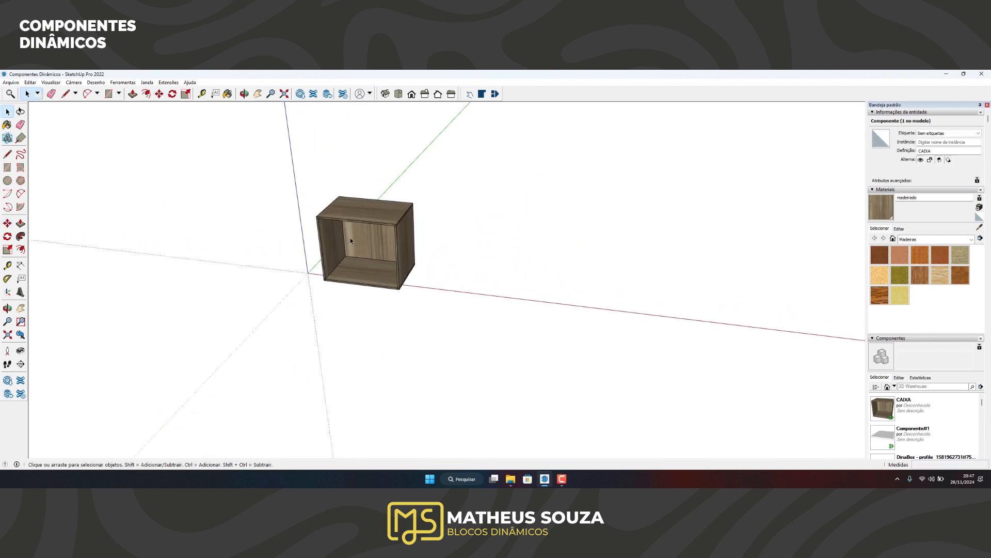
Step: Open CAIXA and try to move the nested INTERNO component away from the parent's origin
{"action": "double_click", "coordinate": [349, 241]}
{"action": "left_click", "coordinate": [349, 238]}
{"action": "scroll", "coordinate": [359, 242], "scroll_direction": "up", "scroll_amount": 3}
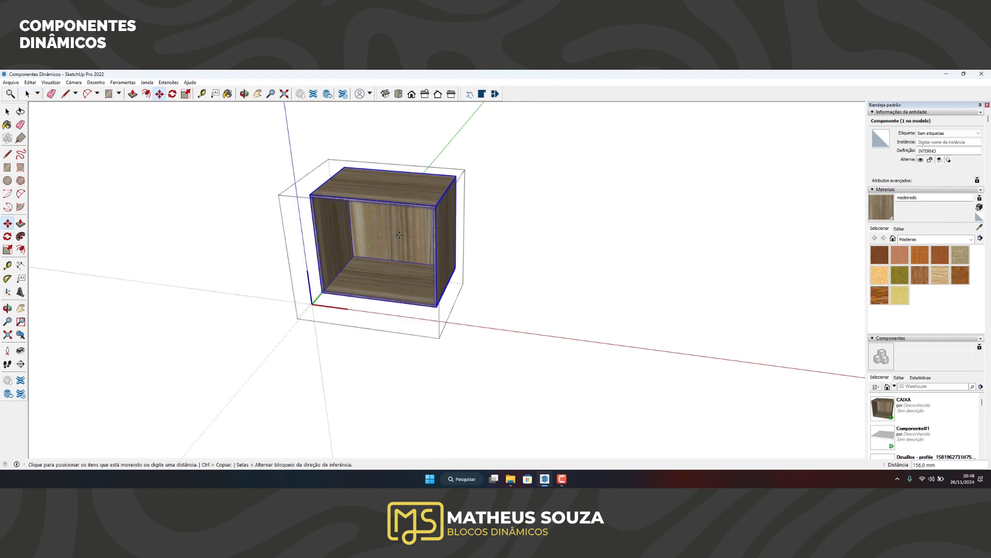
{"action": "key", "text": "m"}
{"action": "left_click", "coordinate": [404, 234]}
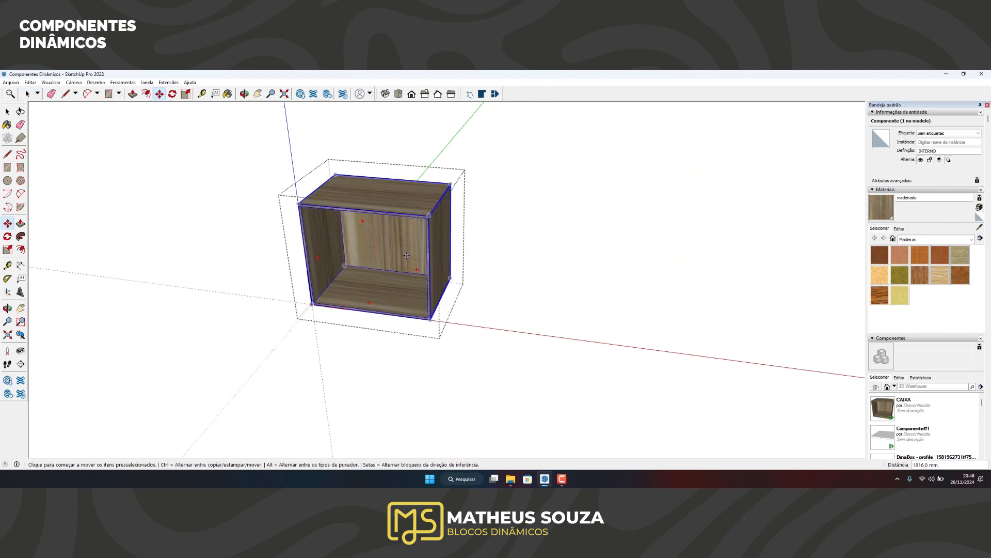
{"action": "key", "text": "space"}
Step: Leave the CAIXA component, select the whole box and examine its component attributes down to the nested INTERNO entries
{"action": "left_click", "coordinate": [626, 219]}
{"action": "left_click", "coordinate": [433, 259]}
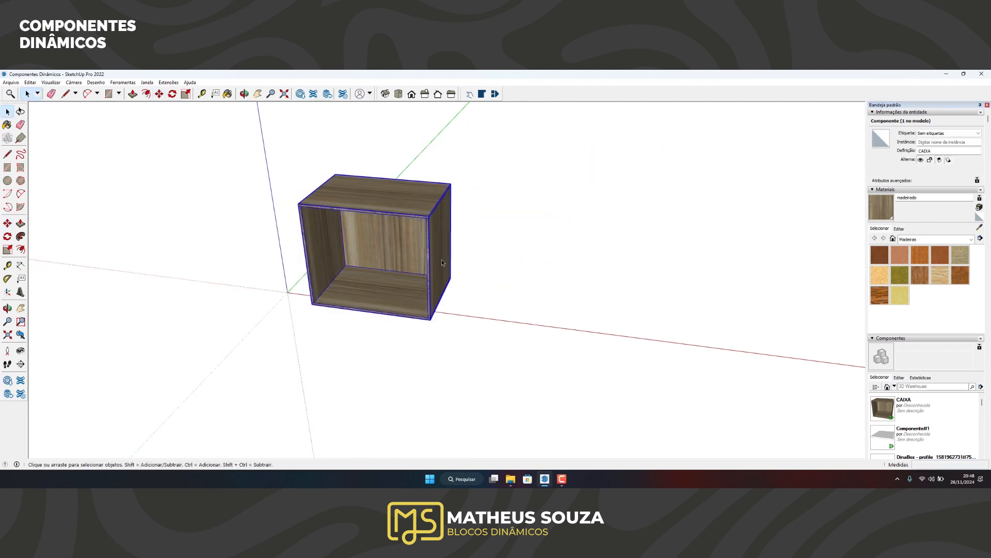
{"action": "mouse_move", "coordinate": [428, 256]}
{"action": "middle_mouse_down"}
{"action": "mouse_move", "coordinate": [365, 257]}
{"action": "mouse_move", "coordinate": [413, 257]}
{"action": "middle_mouse_up"}
{"action": "key", "text": "a"}
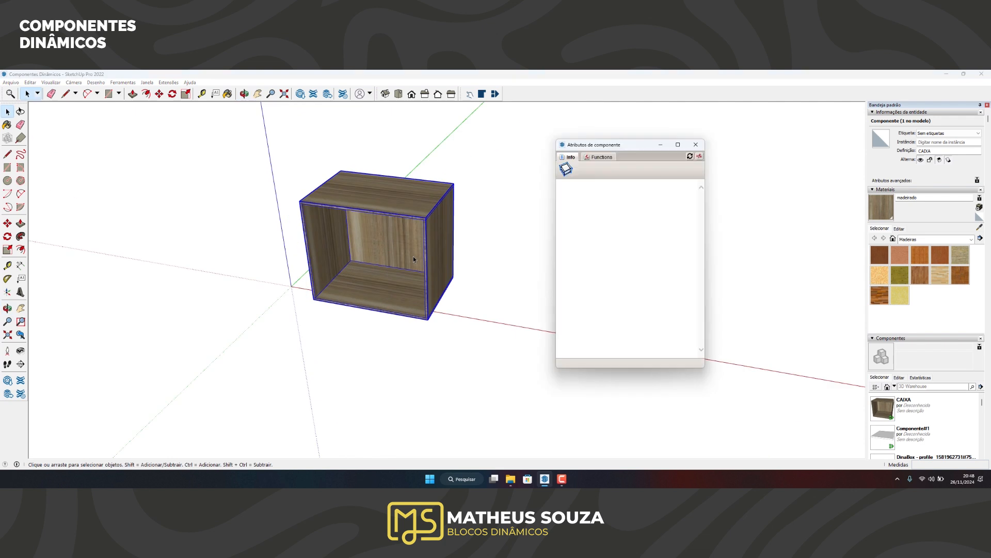
{"action": "scroll", "coordinate": [656, 248], "scroll_direction": "down", "scroll_amount": 1}
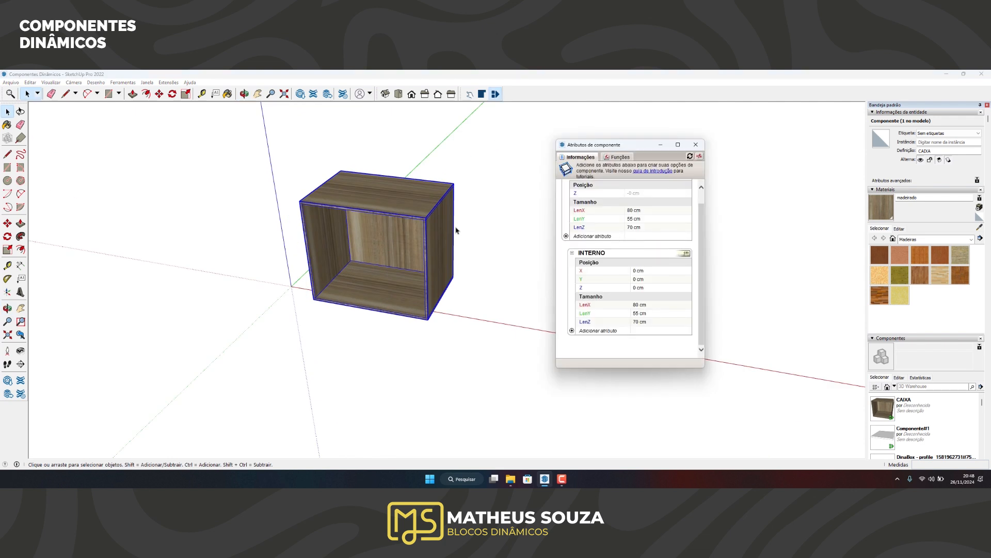